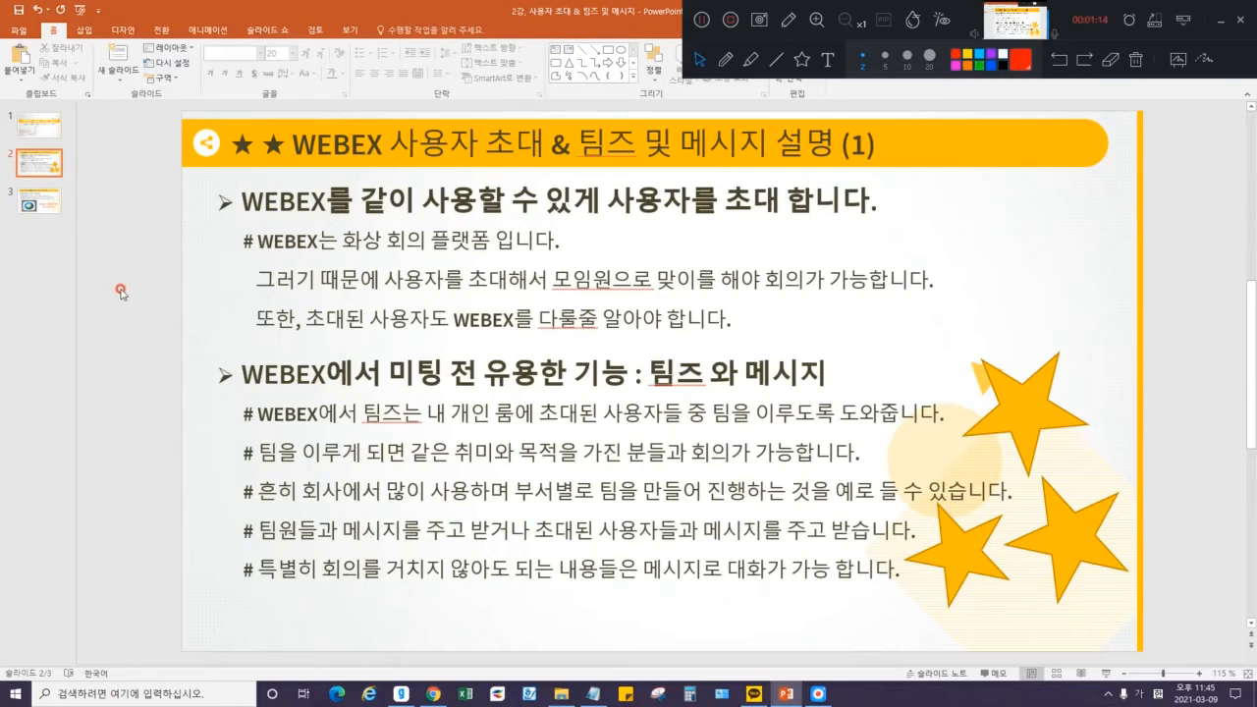
# Highlight 초대된 사용자도 WEBEX, 미팅 전 유용한 기능 and 내 개인 룸에 초대된 사용자들 on the slide.
pyautogui.moveTo(303, 320); pyautogui.dragTo(480, 318)
pyautogui.click(481, 318)
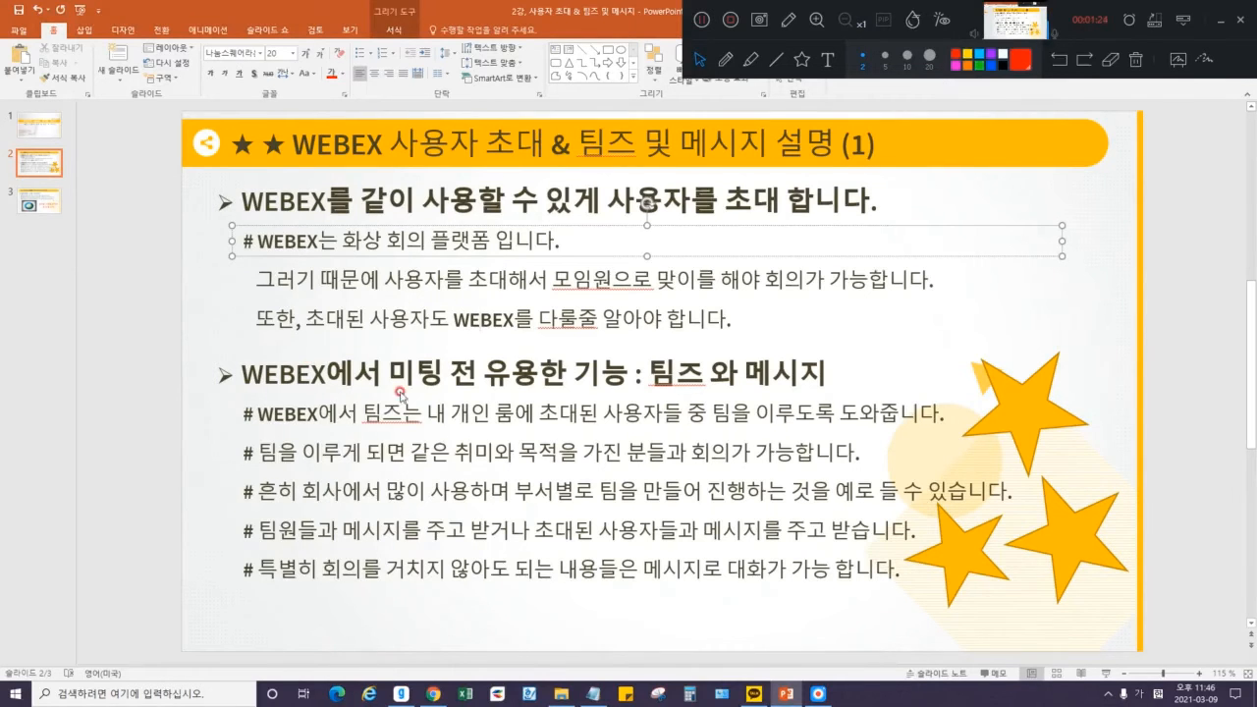
pyautogui.moveTo(390, 374); pyautogui.dragTo(833, 373)
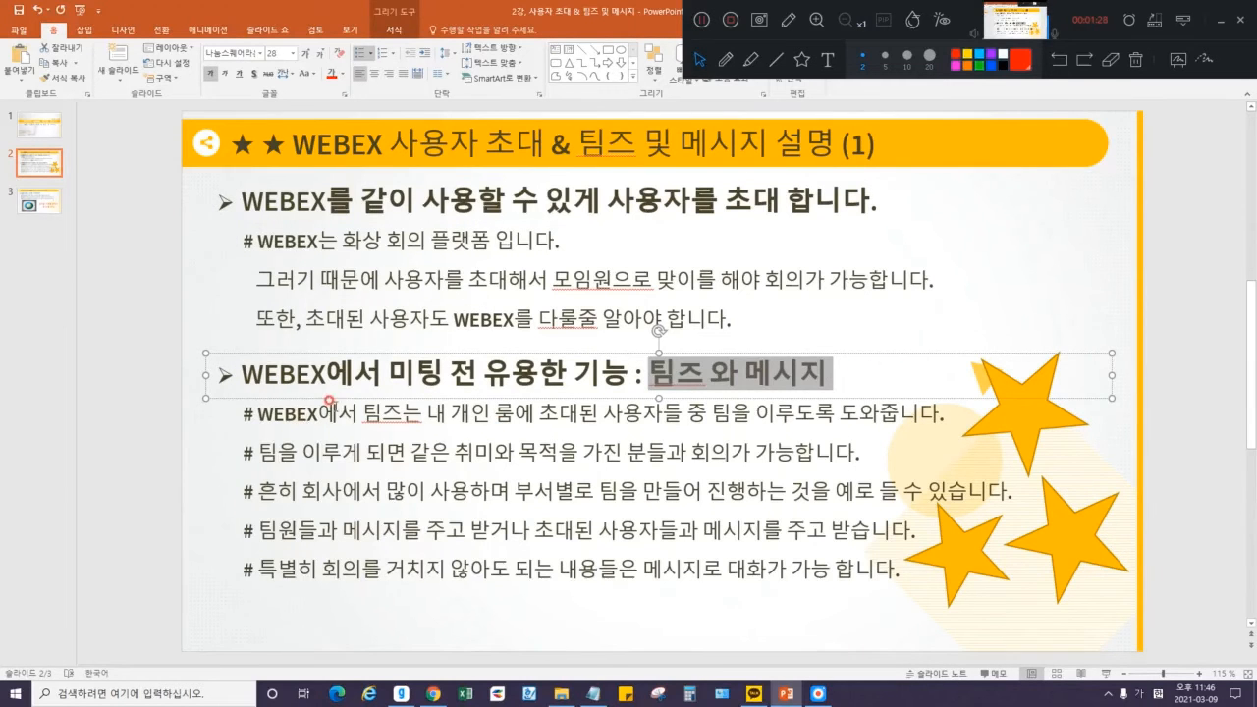
pyautogui.click(373, 413)
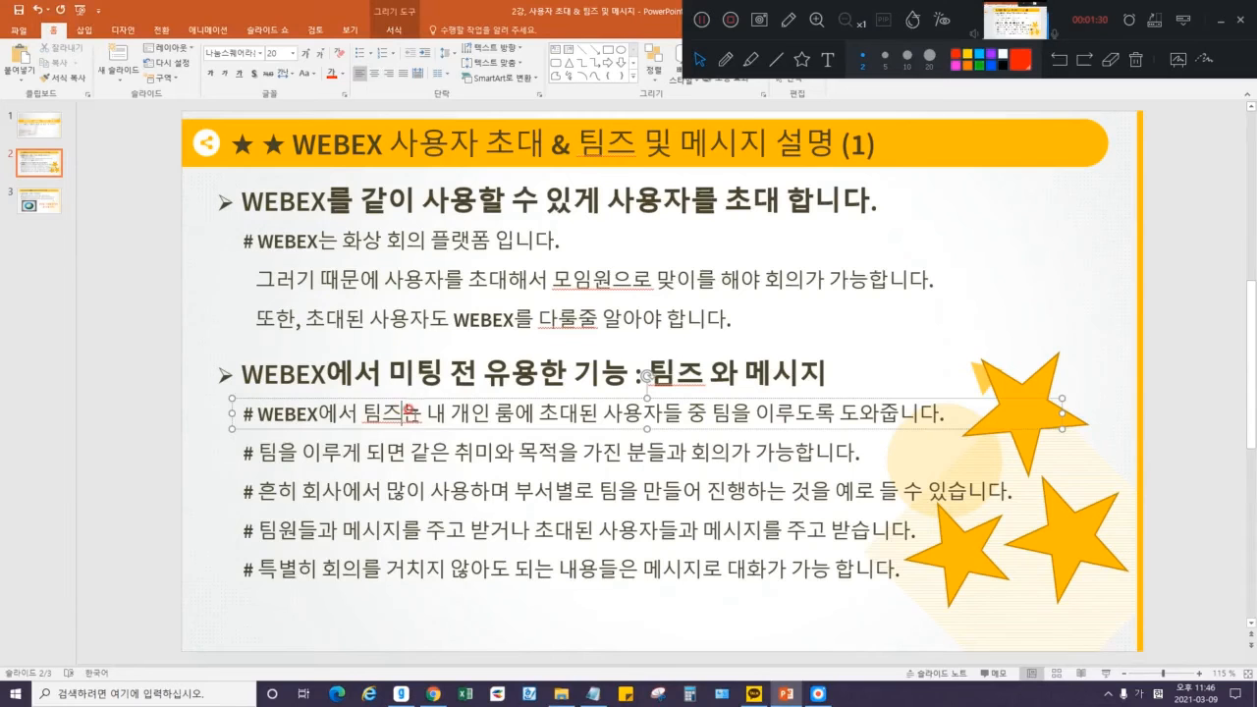
pyautogui.moveTo(426, 412); pyautogui.dragTo(655, 409)
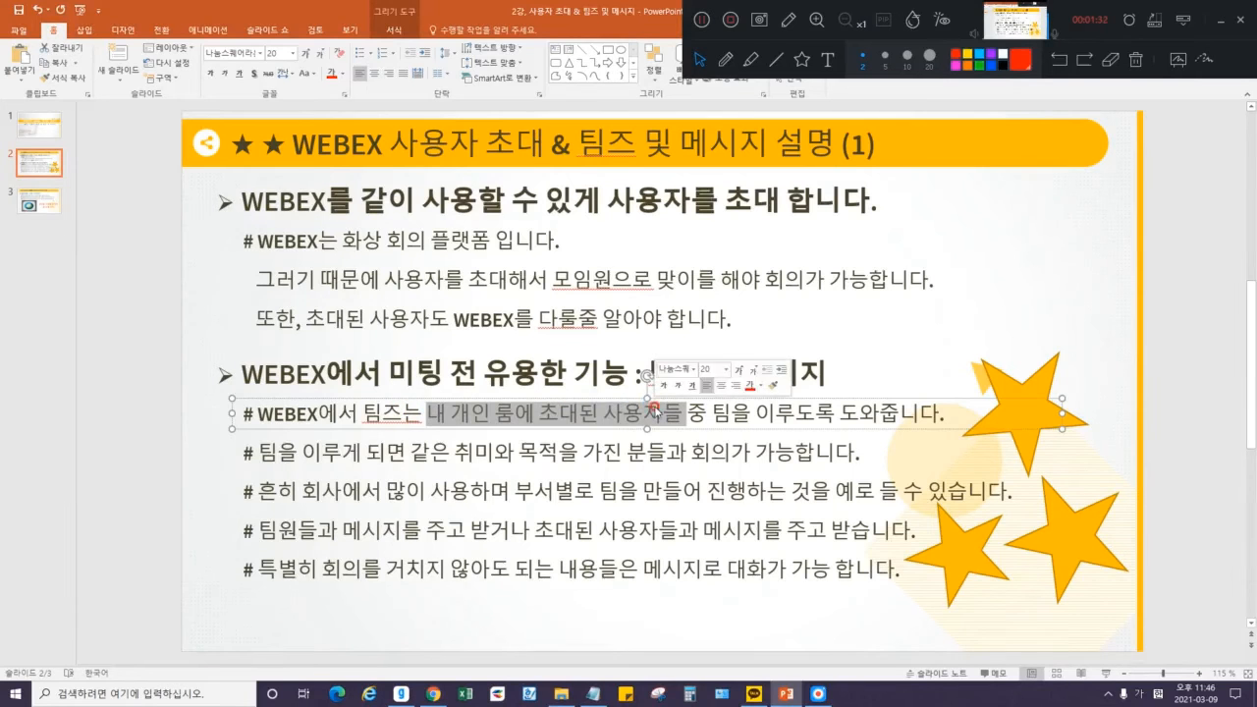
pyautogui.click(786, 422)
pyautogui.click(94, 423)
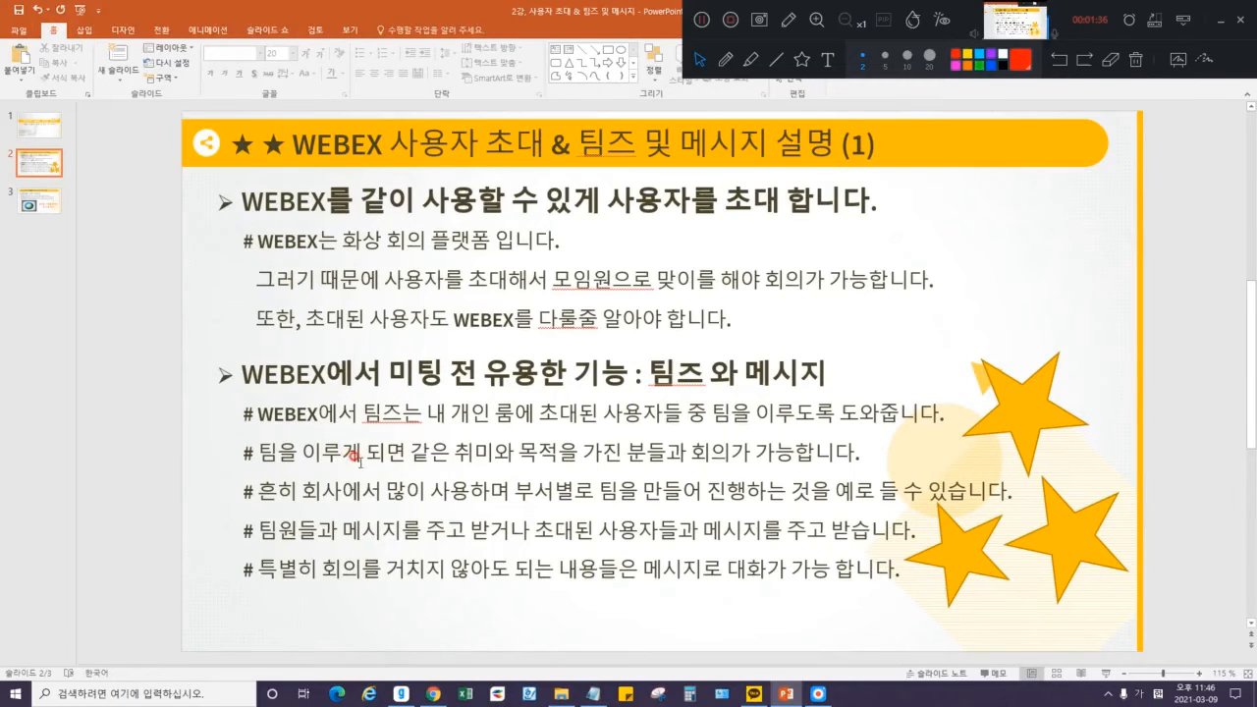
# Highlight 취미와 목적을, 회사에서 많이 사용하며 and 진행하는 것을, then draw a red pen bracket beside the points.
pyautogui.moveTo(462, 452); pyautogui.dragTo(560, 454)
pyautogui.click(554, 454)
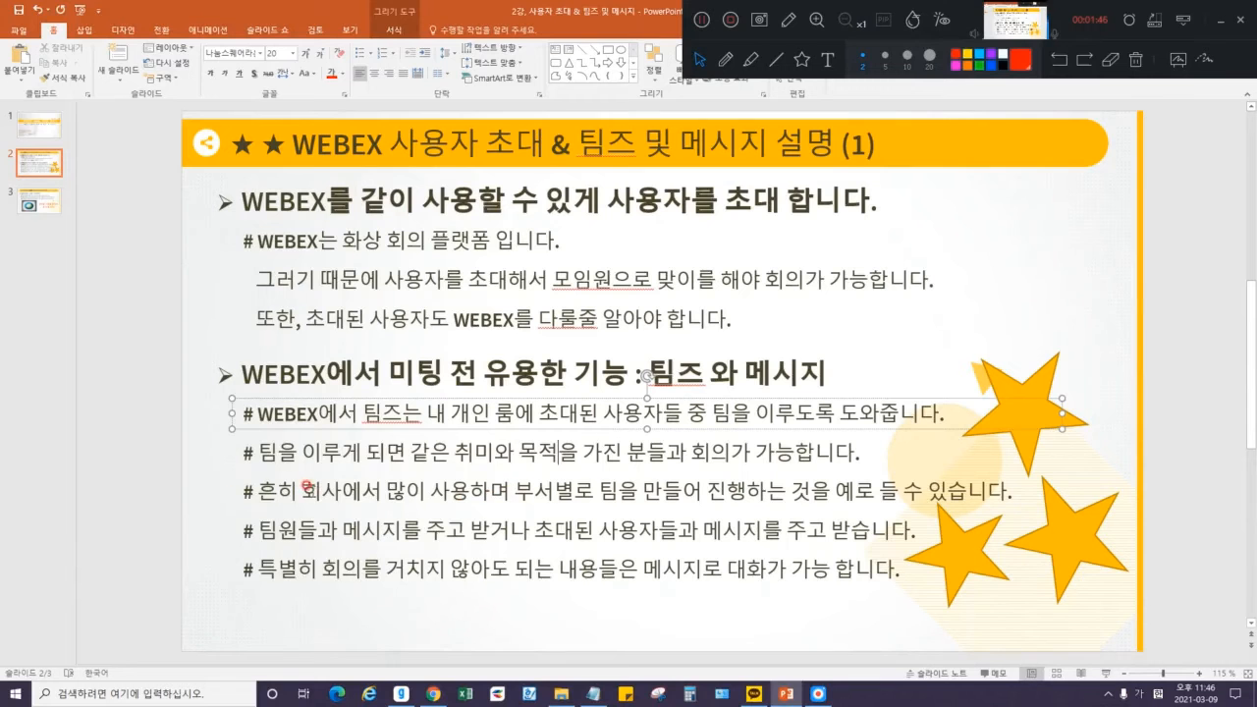
pyautogui.moveTo(301, 488); pyautogui.dragTo(705, 491)
pyautogui.click(513, 490)
pyautogui.click(636, 494)
pyautogui.moveTo(708, 484); pyautogui.dragTo(946, 484)
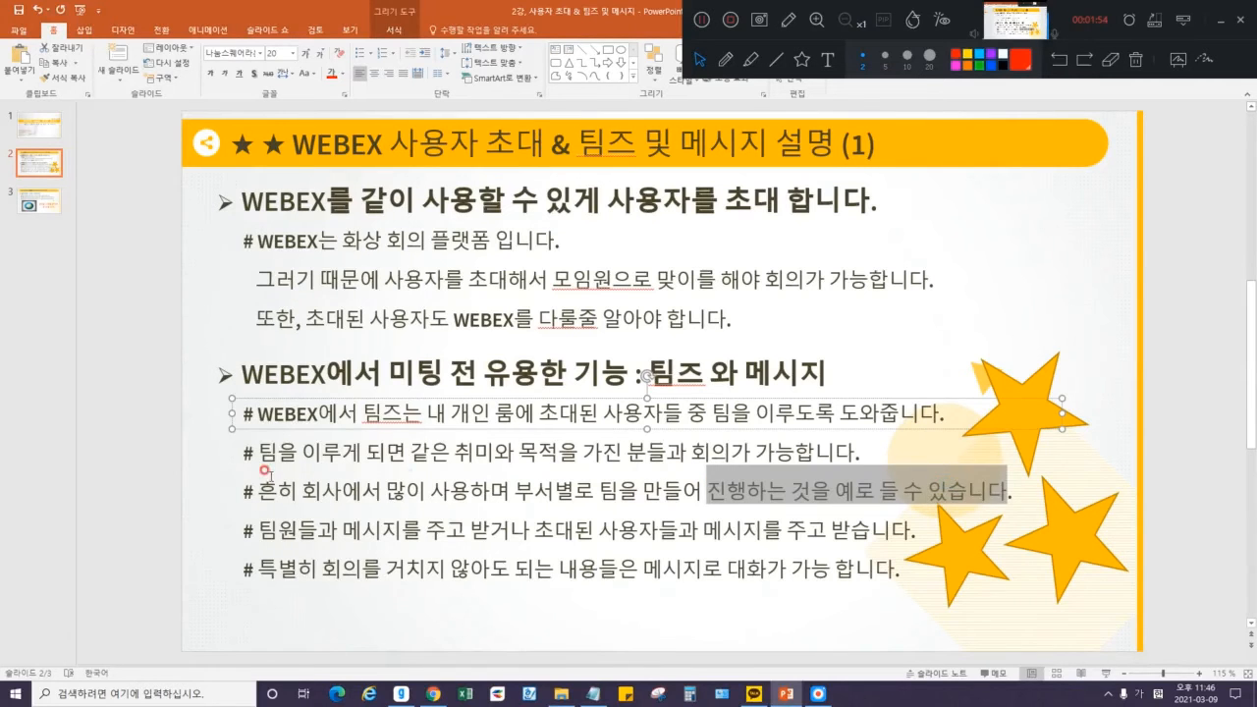
pyautogui.click(103, 475)
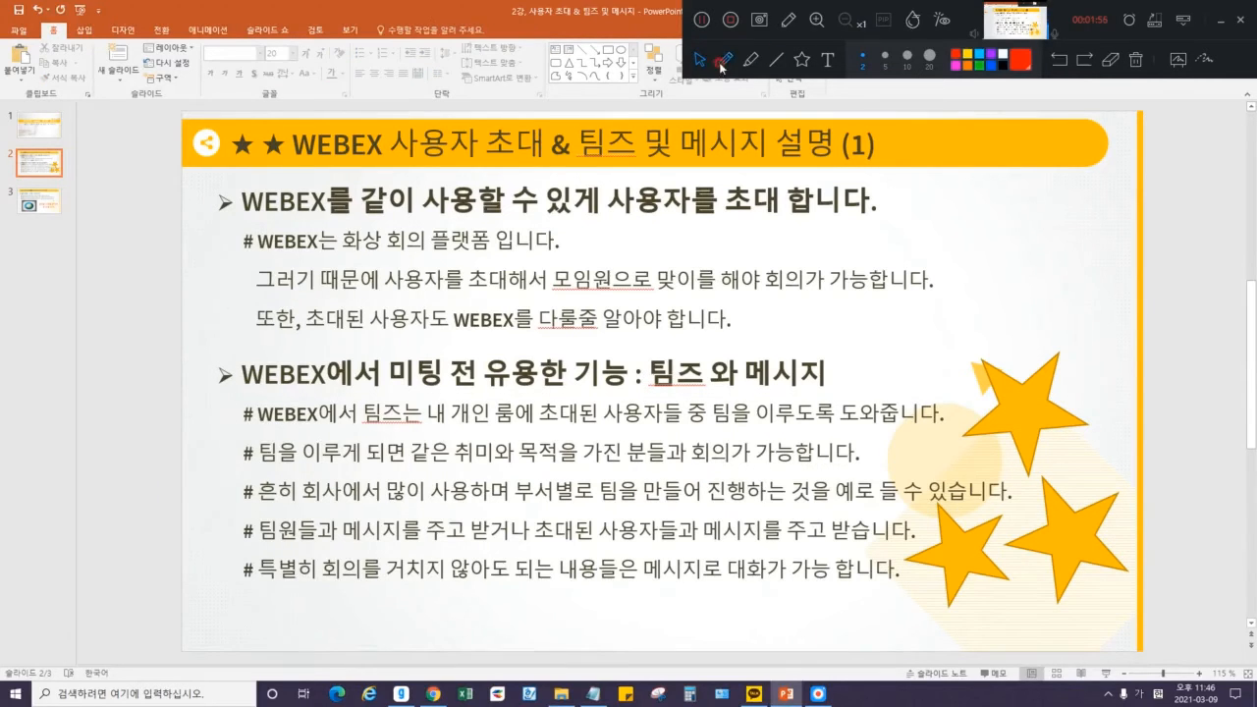
pyautogui.click(723, 60)
pyautogui.moveTo(228, 407)
pyautogui.mouseDown()
pyautogui.moveTo(231, 494)
pyautogui.moveTo(246, 507)
pyautogui.moveTo(212, 530)
pyautogui.moveTo(236, 589)
pyautogui.mouseUp()
# Erase the red pen brackets and bring up the Webex dashboard in Chrome.
pyautogui.click(1137, 62)
pyautogui.click(699, 60)
pyautogui.click(433, 693)
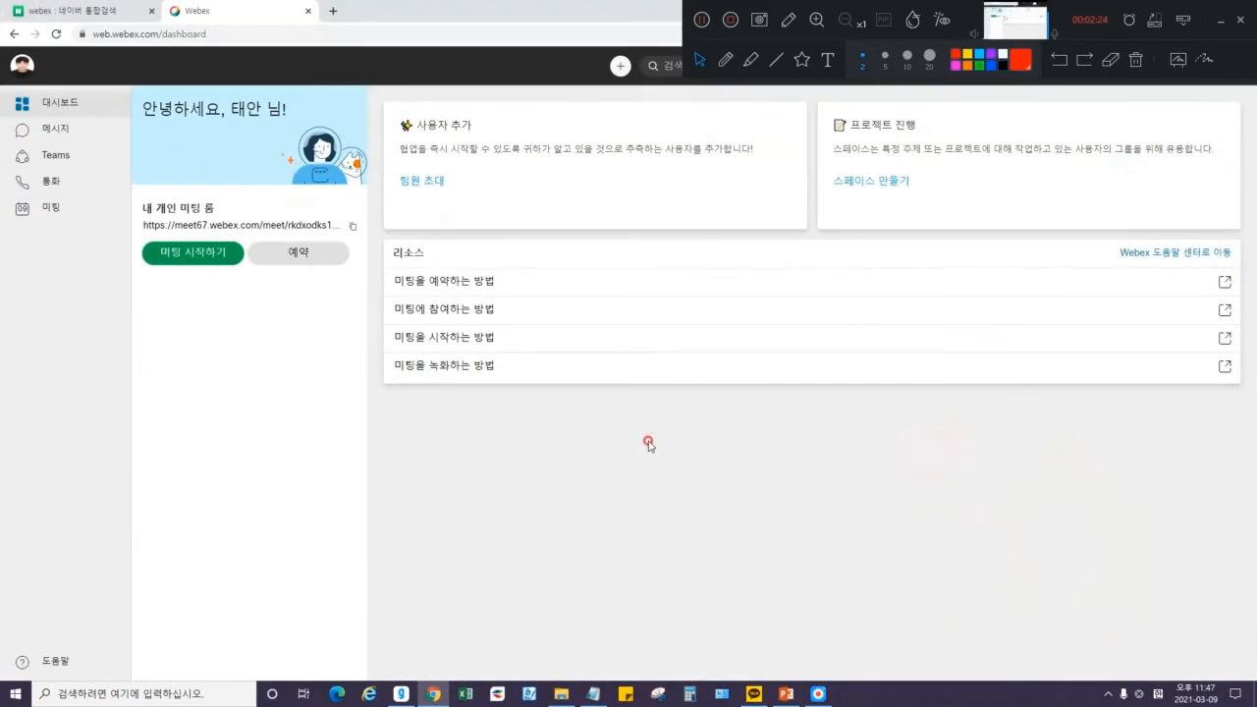
# Minimize the recorder's drawing toolbar and open the Webex account profile menu.
pyautogui.click(1225, 21)
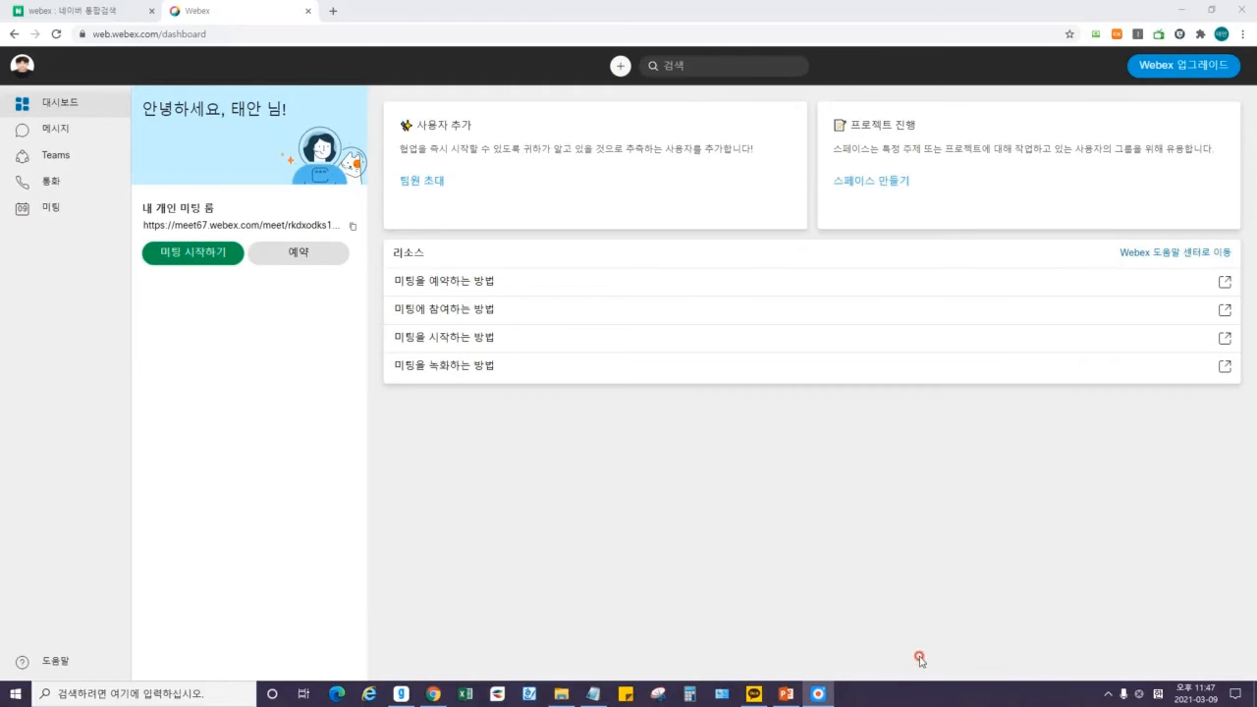
pyautogui.click(817, 691)
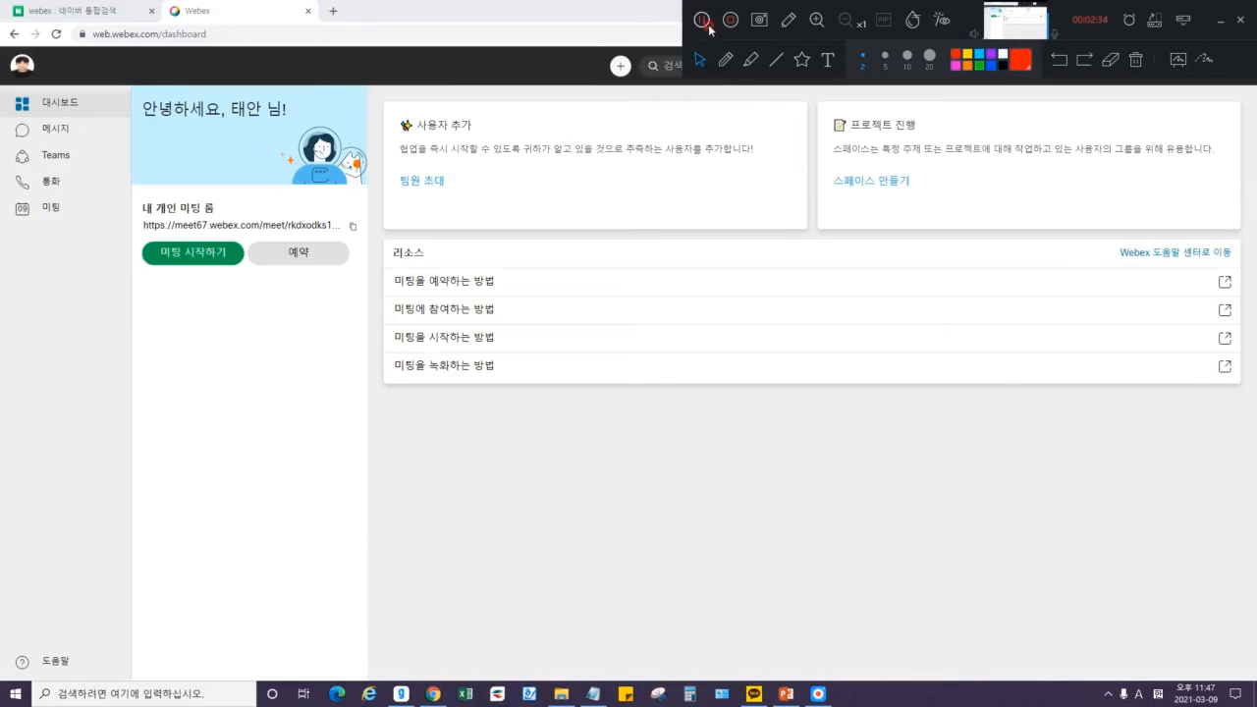
pyautogui.click(706, 21)
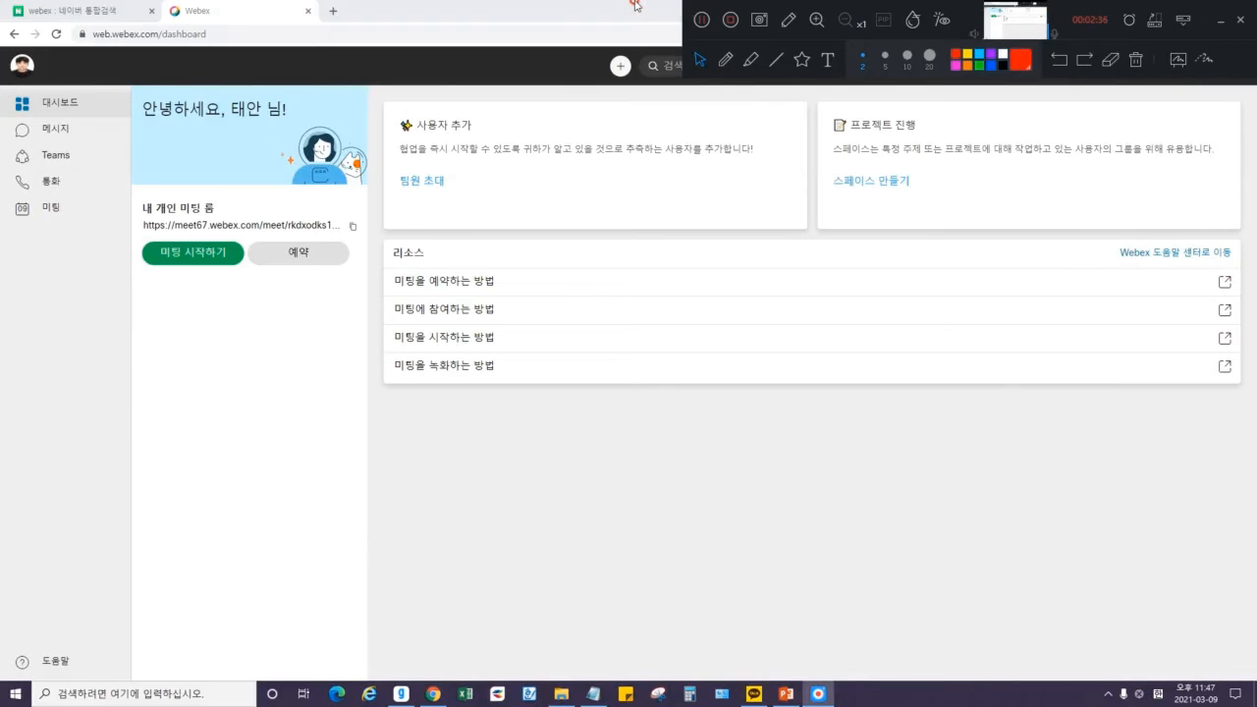
pyautogui.click(1230, 23)
pyautogui.click(30, 71)
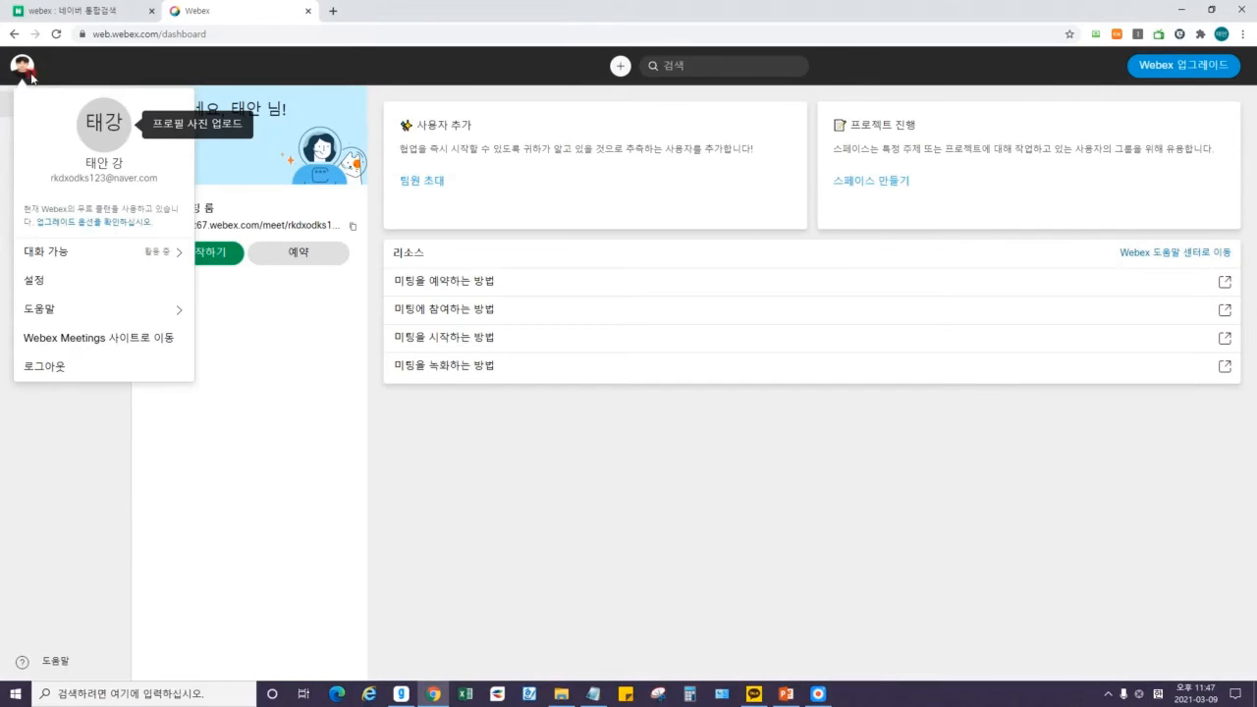
# View the 설정 > 미팅 > 내 개인 룸 settings, go back, and select the personal room link's ID.
pyautogui.click(38, 281)
pyautogui.click(46, 225)
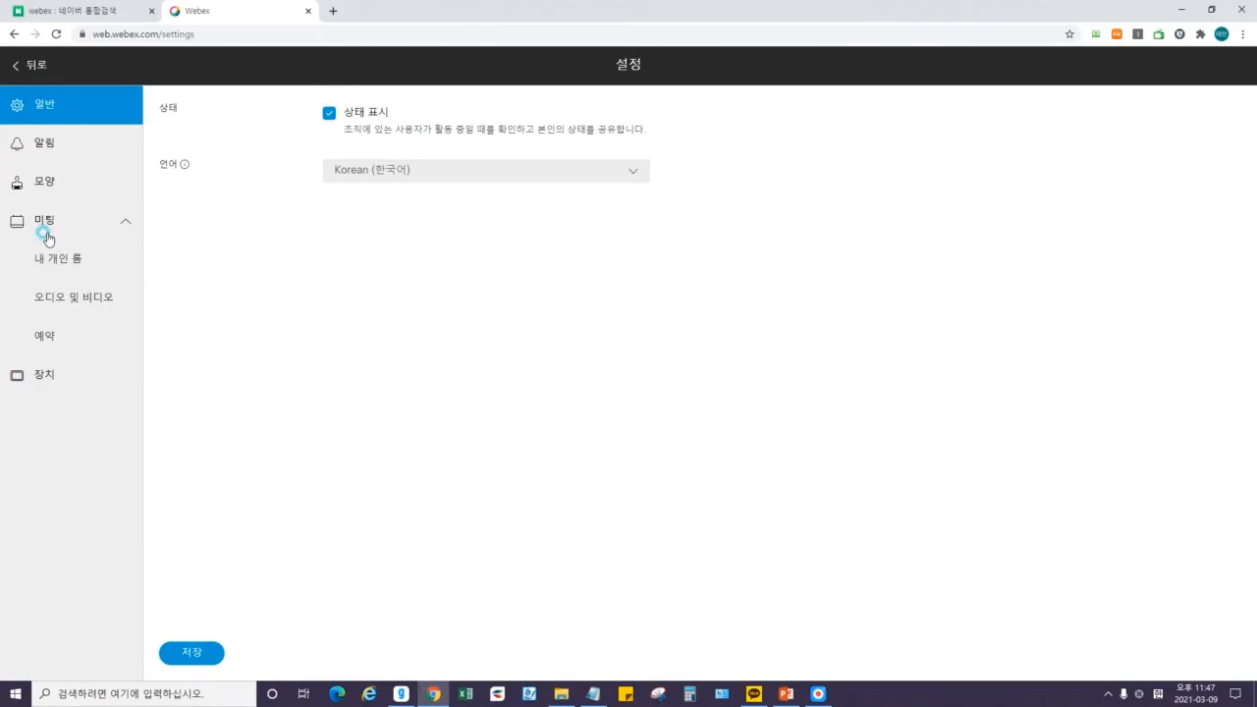
pyautogui.click(55, 259)
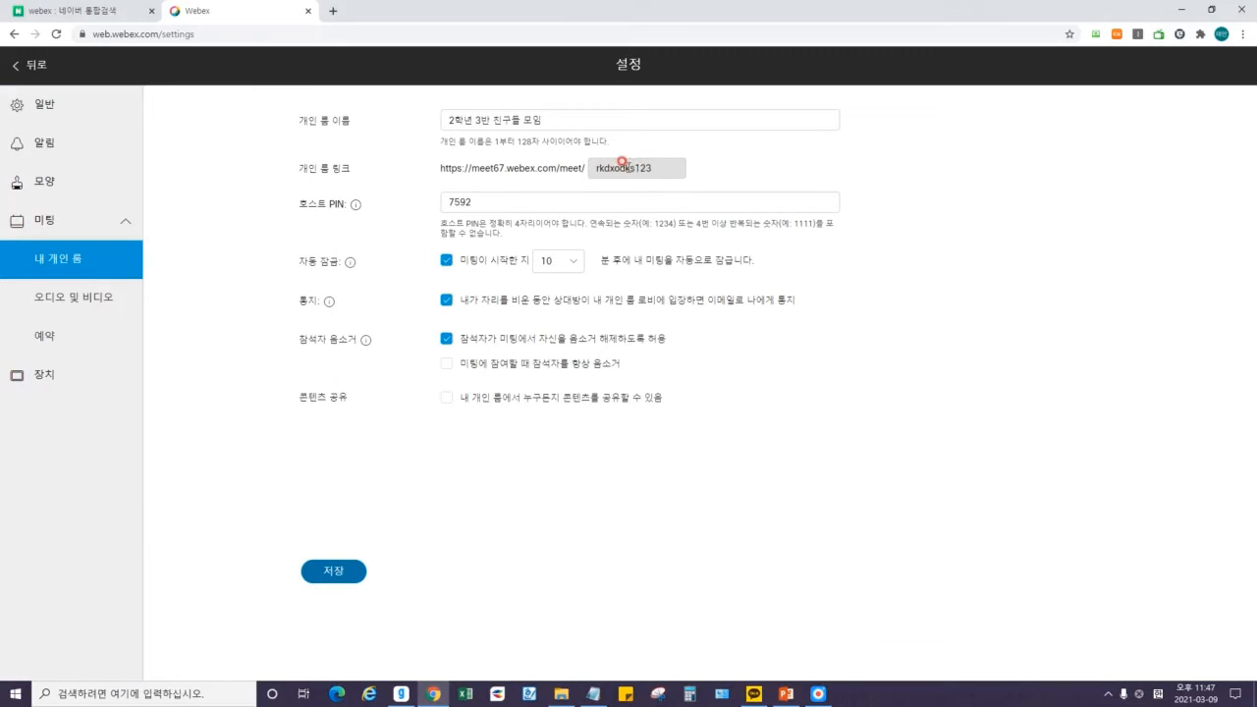
pyautogui.click(32, 65)
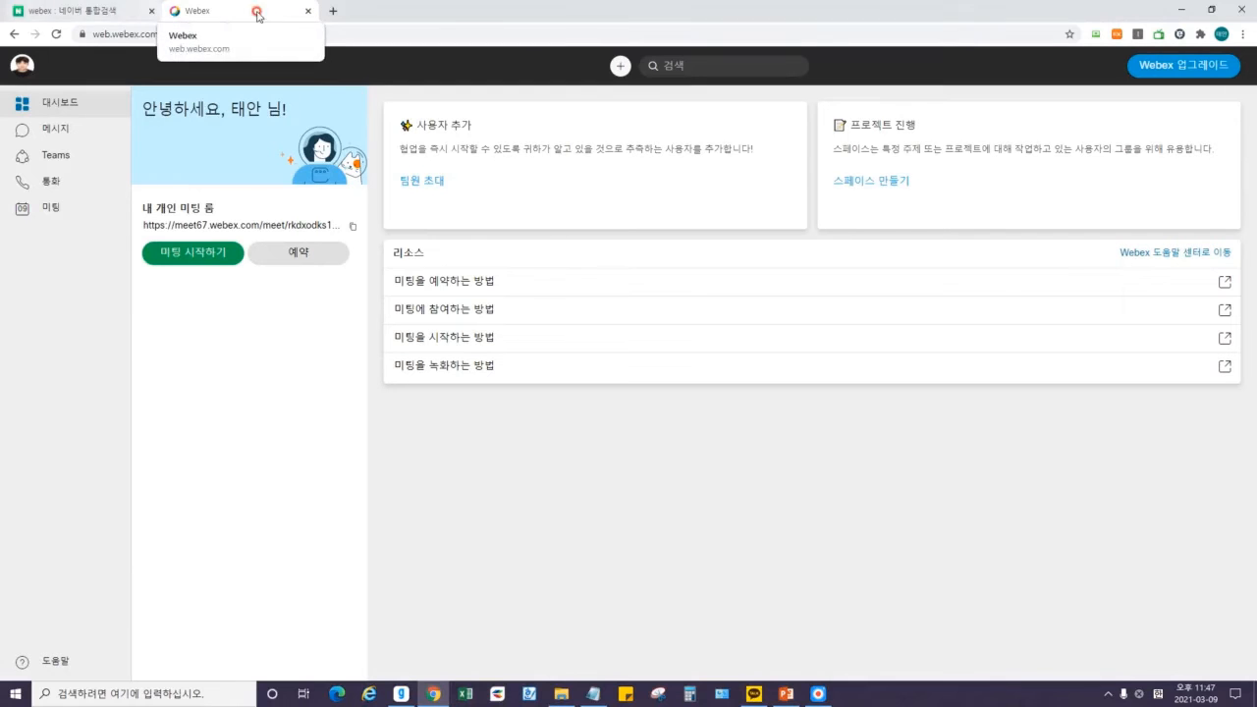
pyautogui.click(305, 225)
pyautogui.moveTo(287, 226); pyautogui.dragTo(345, 227)
# Browse 팀원 초대, 메시지, Teams and the 사용자를 Webex에 초대 form, then return to the dashboard.
pyautogui.click(501, 497)
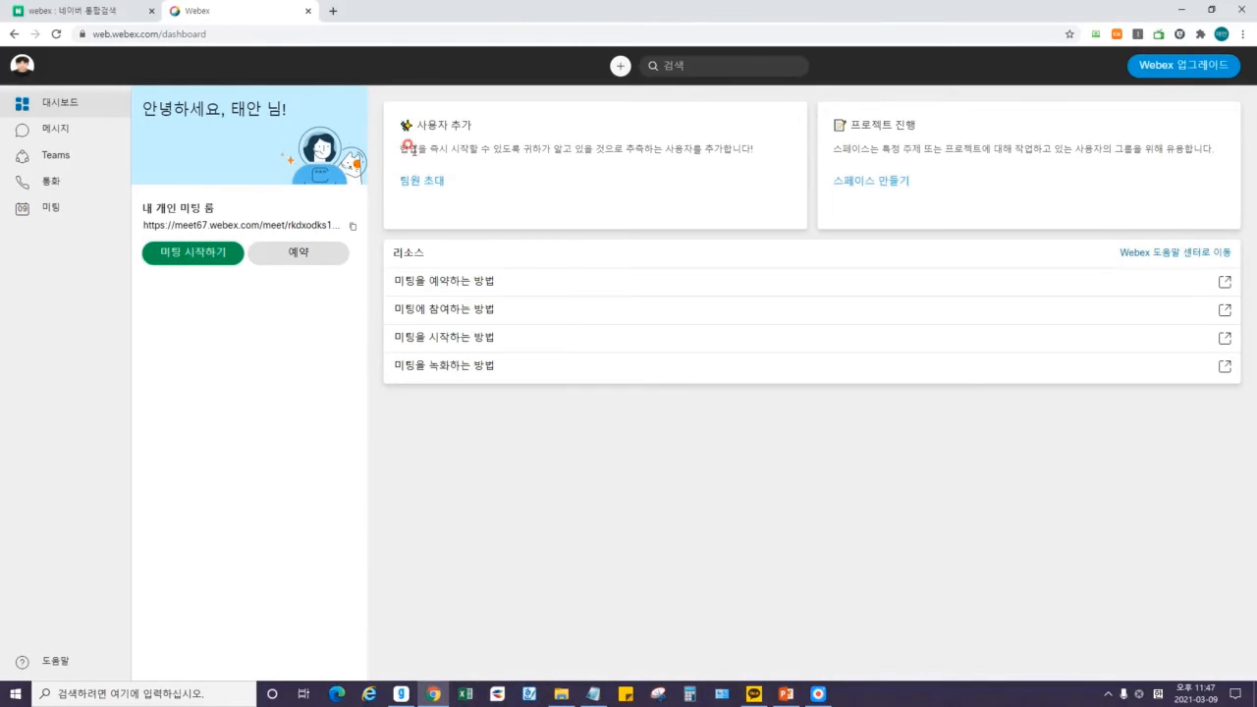
pyautogui.click(424, 186)
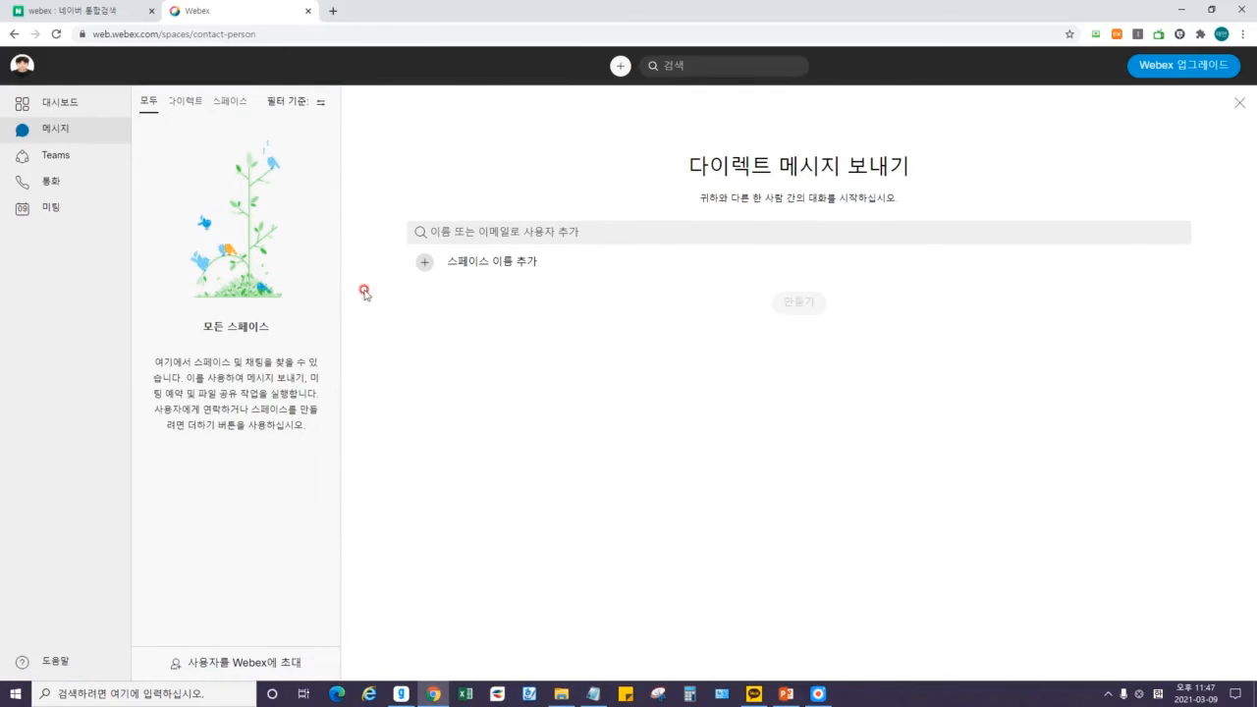
pyautogui.click(20, 39)
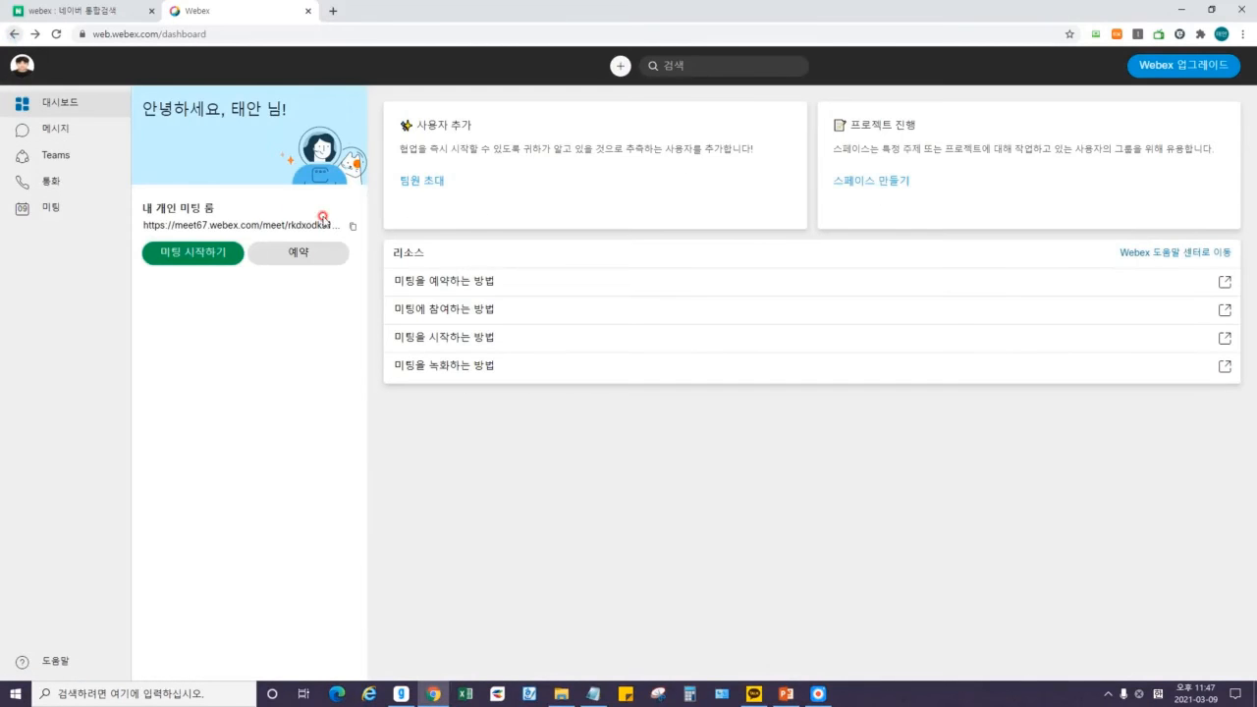
pyautogui.click(91, 133)
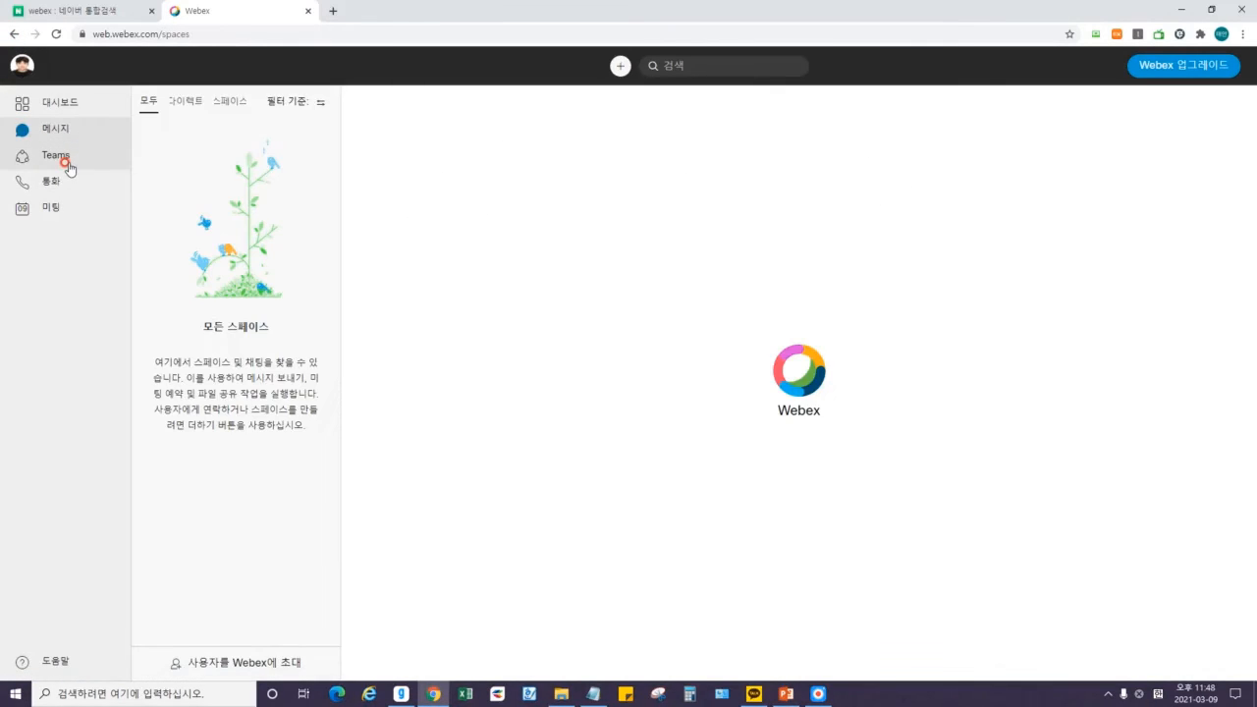
pyautogui.click(67, 167)
pyautogui.click(75, 127)
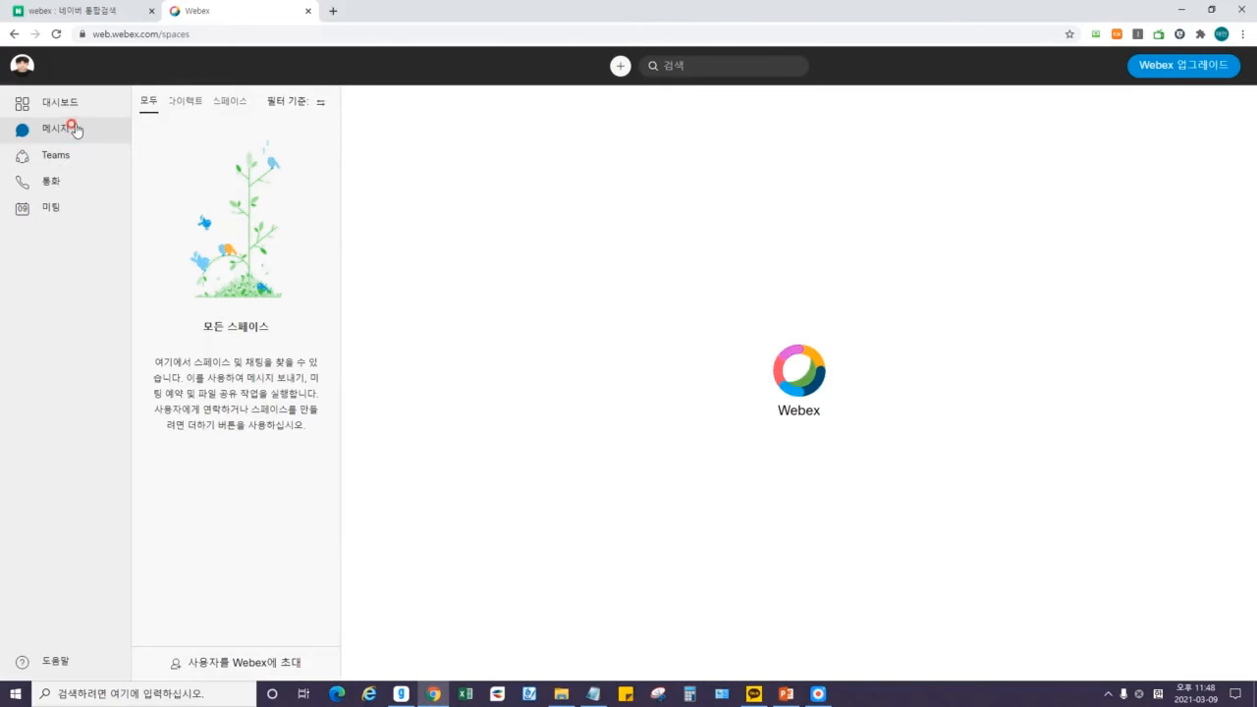
pyautogui.click(254, 670)
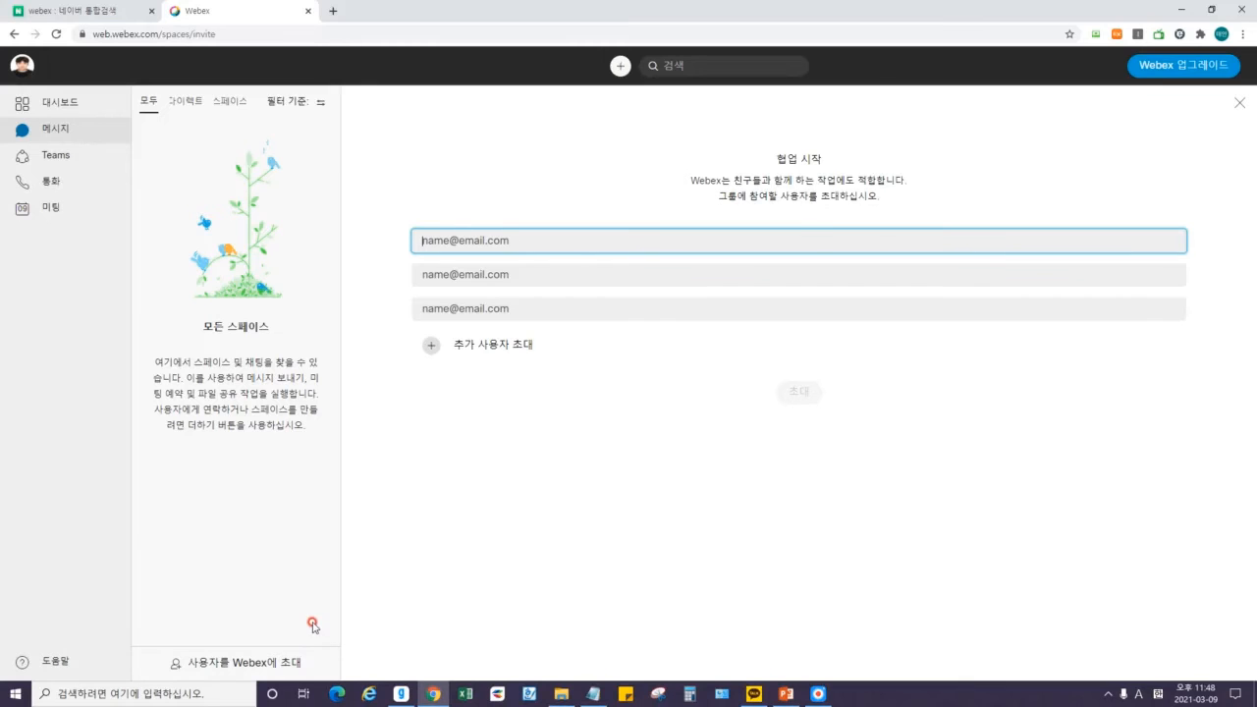
pyautogui.click(46, 111)
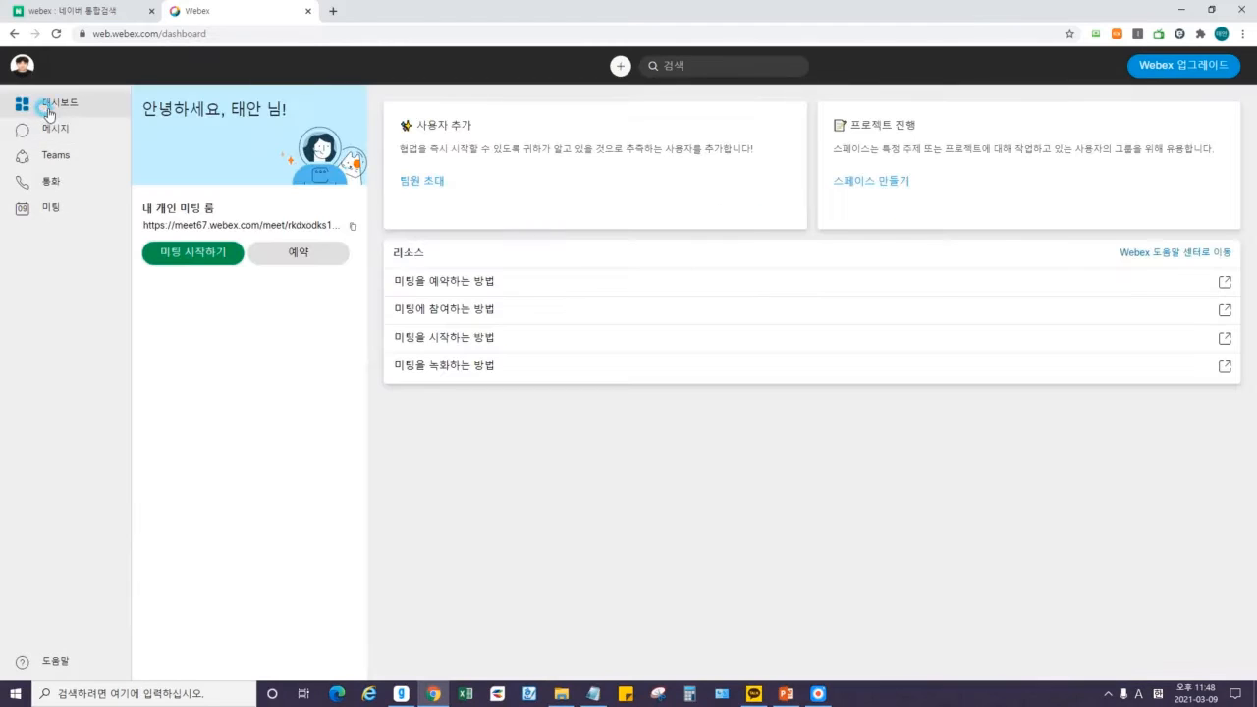
# Revisit Teams and the invite form with an extra e-mail row, then reopen 팀원 초대 from the dashboard.
pyautogui.click(421, 183)
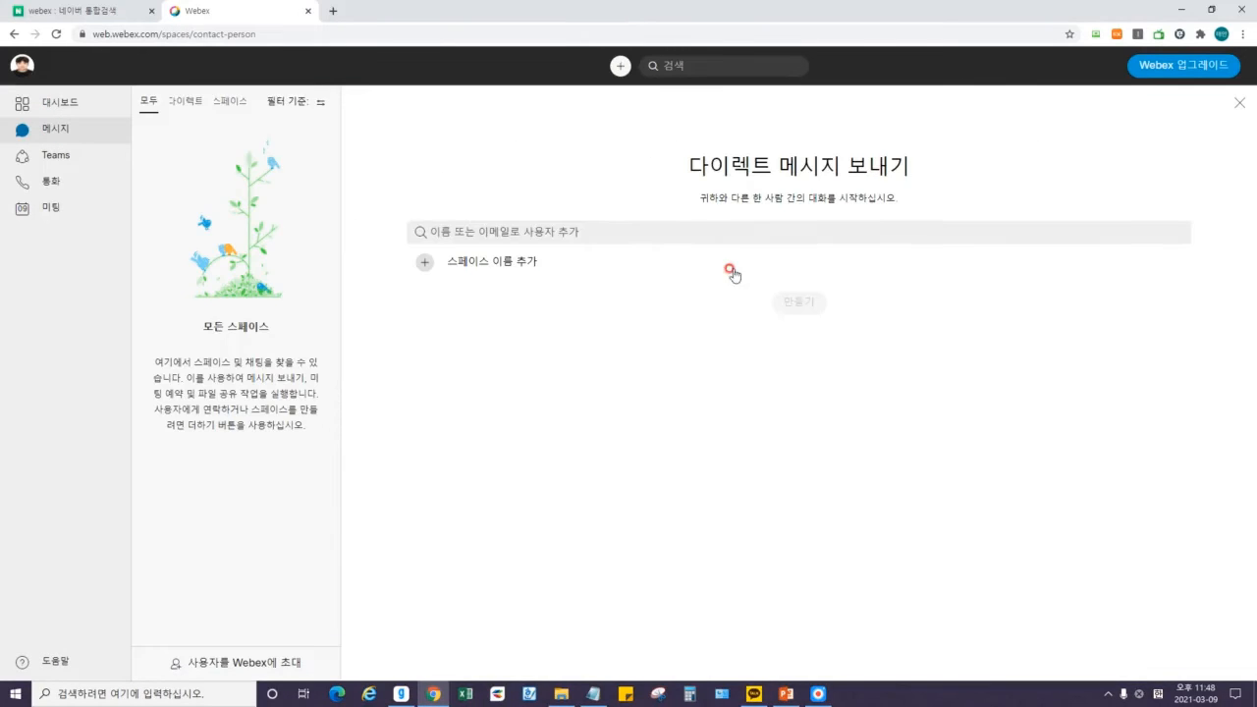
pyautogui.click(59, 144)
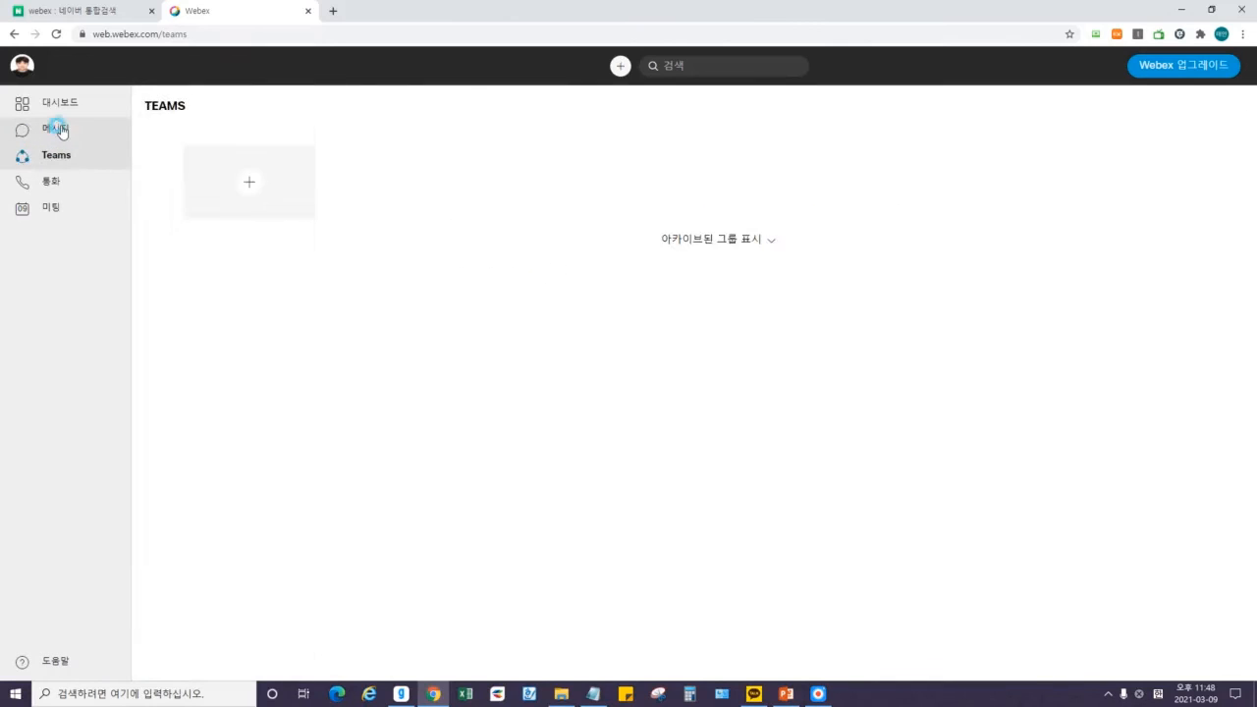
pyautogui.click(57, 135)
pyautogui.click(260, 663)
pyautogui.click(496, 252)
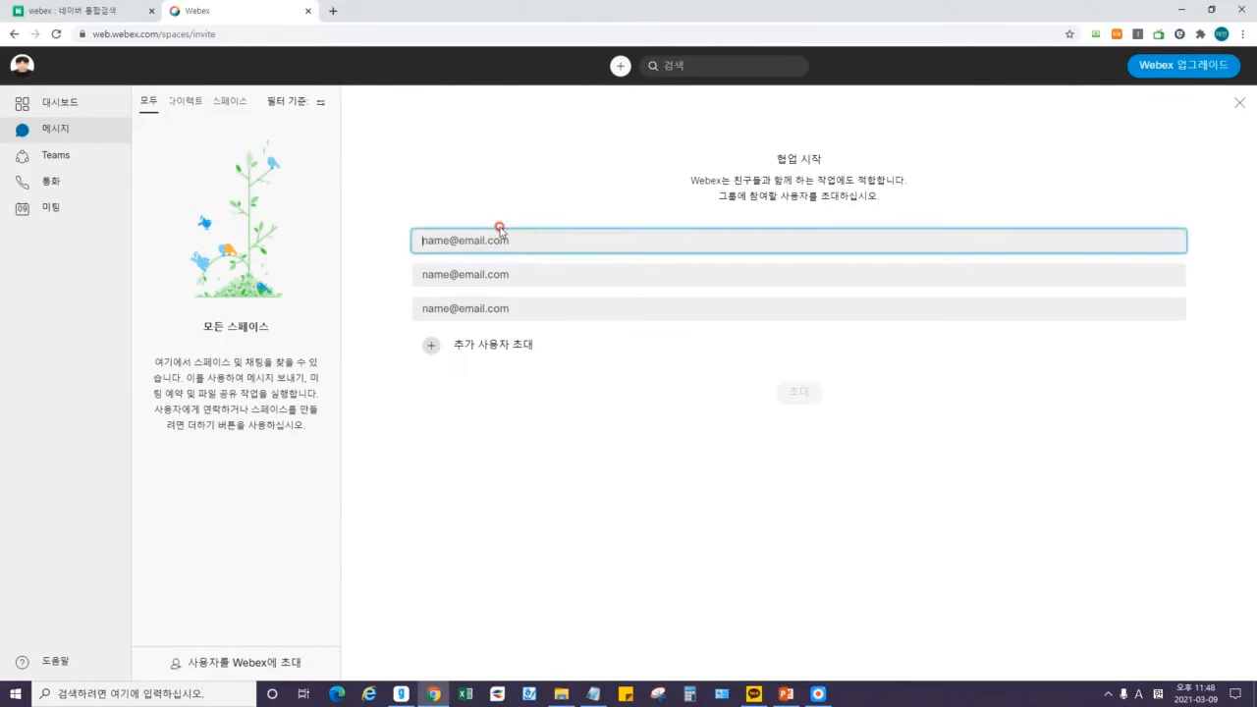
pyautogui.click(431, 349)
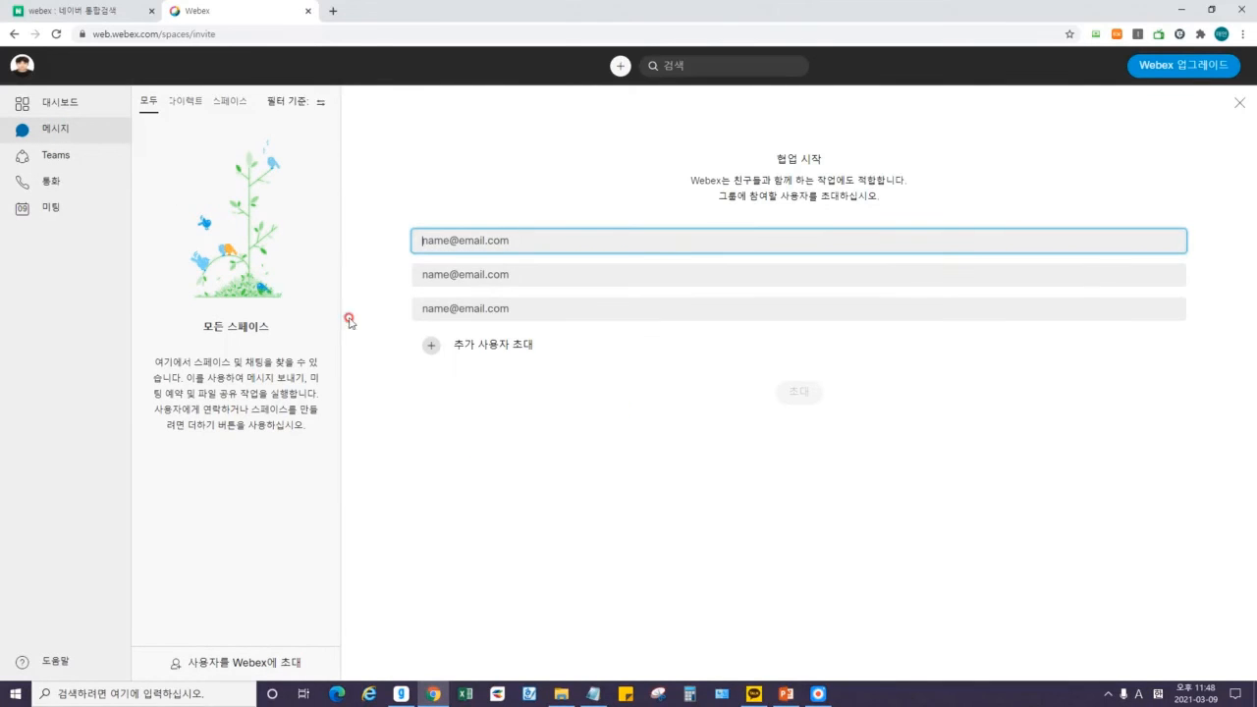
pyautogui.click(57, 102)
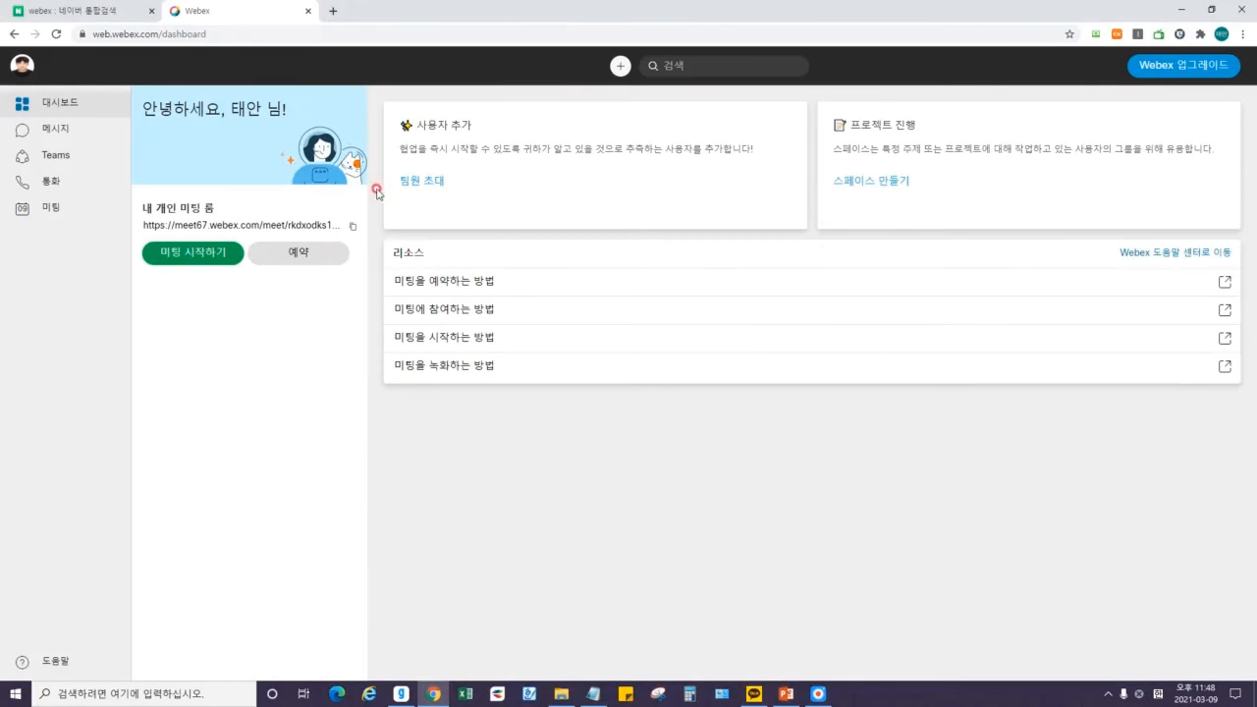
pyautogui.click(431, 183)
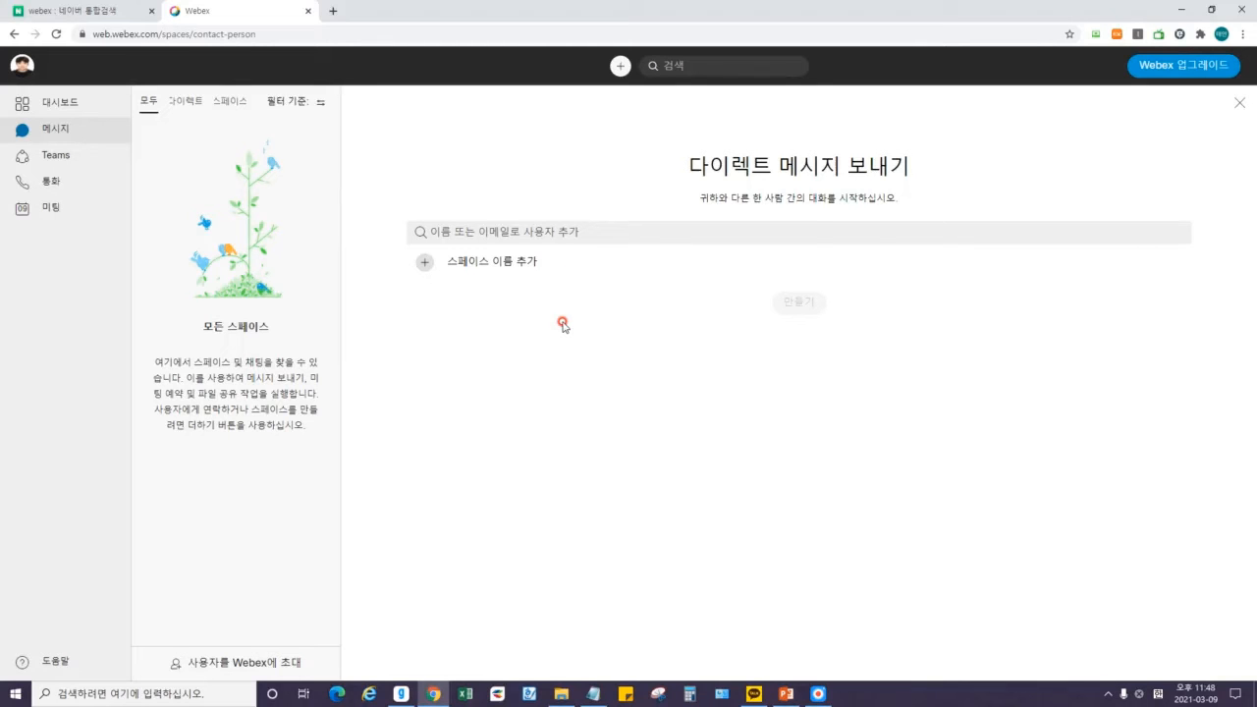
# Search for the contact by a Korean name, then invite the entered e-mail address as recipient.
pyautogui.click(496, 232)
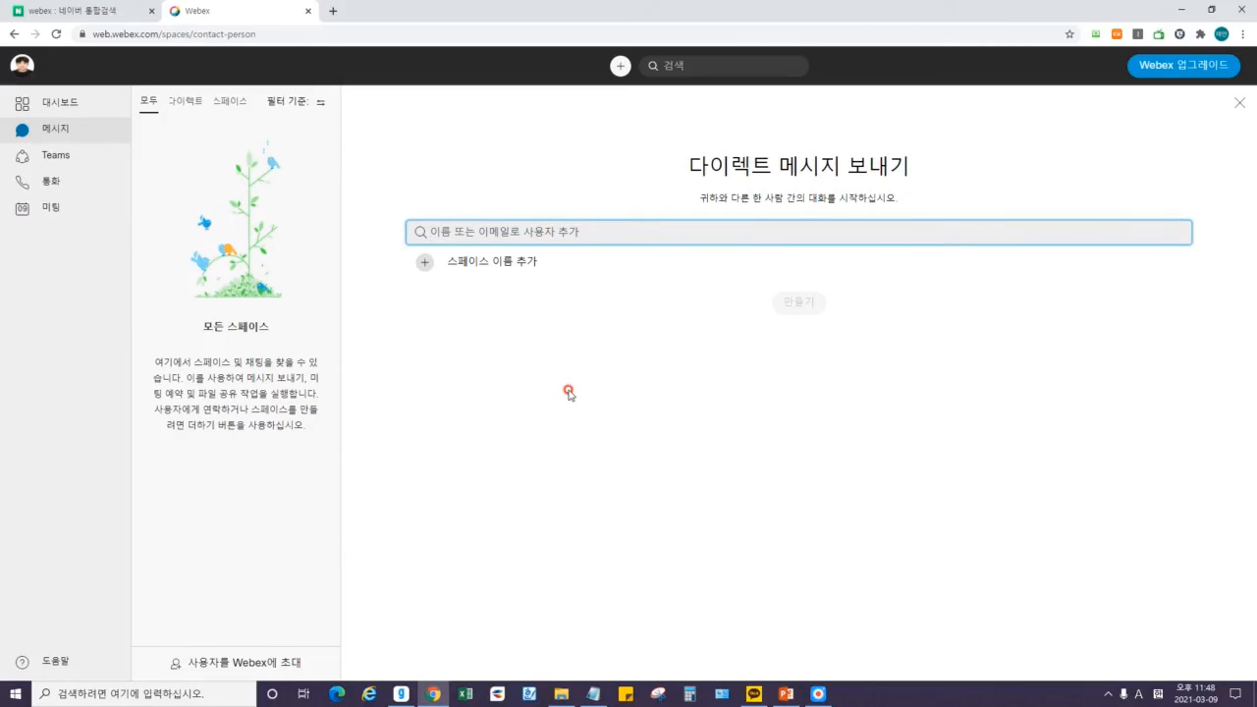
pyautogui.press('Hangul')
pyautogui.write('희길동')
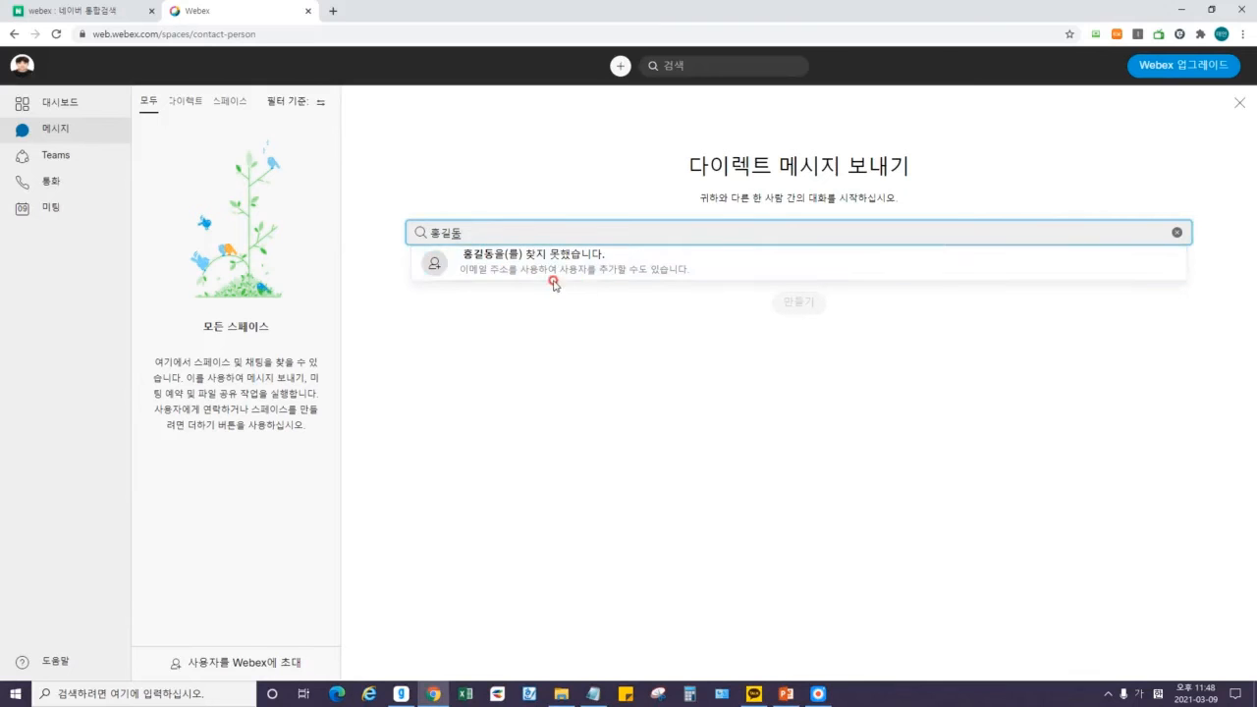
pyautogui.doubleClick(477, 233)
pyautogui.write('개')
pyautogui.press('BackSpace')
pyautogui.press('Hangul')
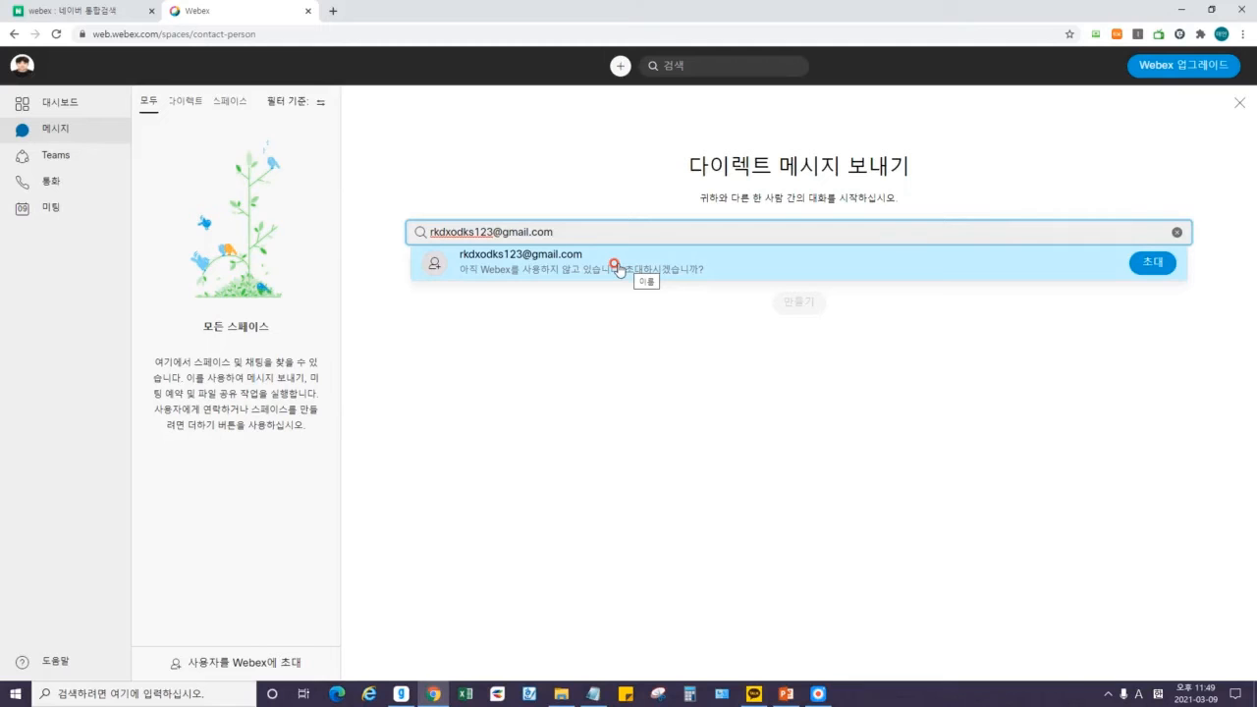
pyautogui.click(1150, 261)
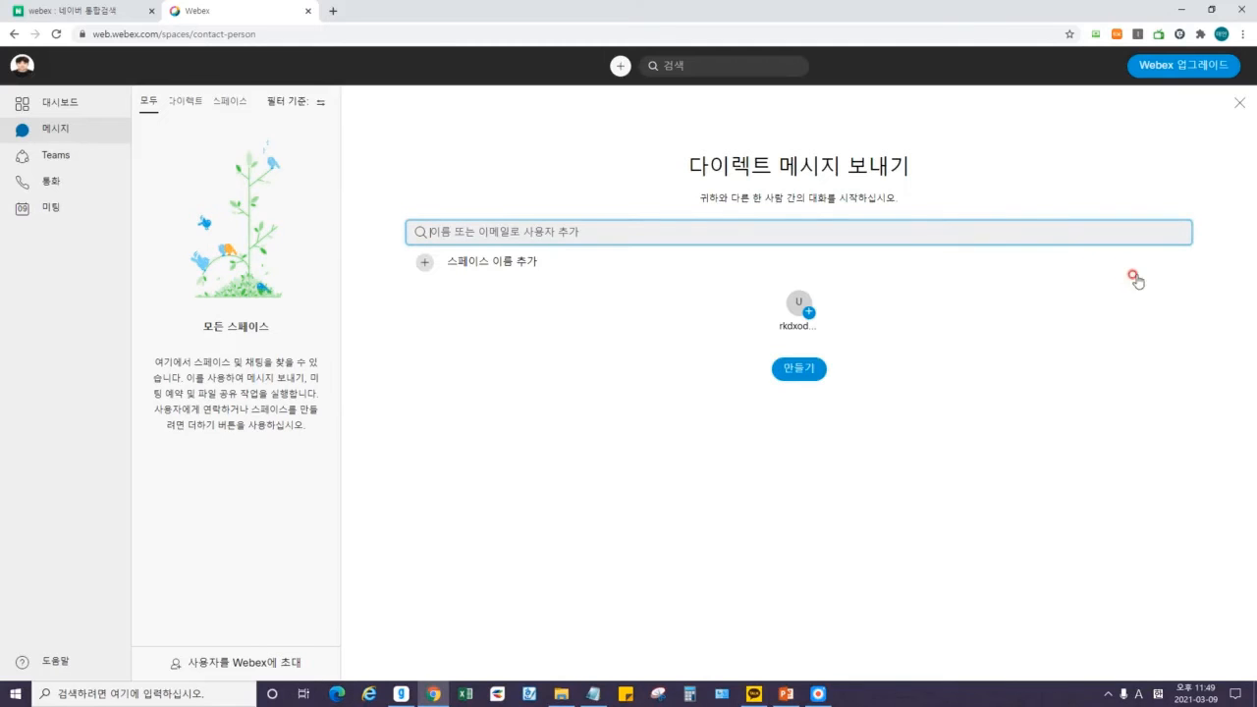
# Cancel the space-name field, remove the recipient, and re-add the contact by their e-mail address.
pyautogui.moveTo(799, 304)
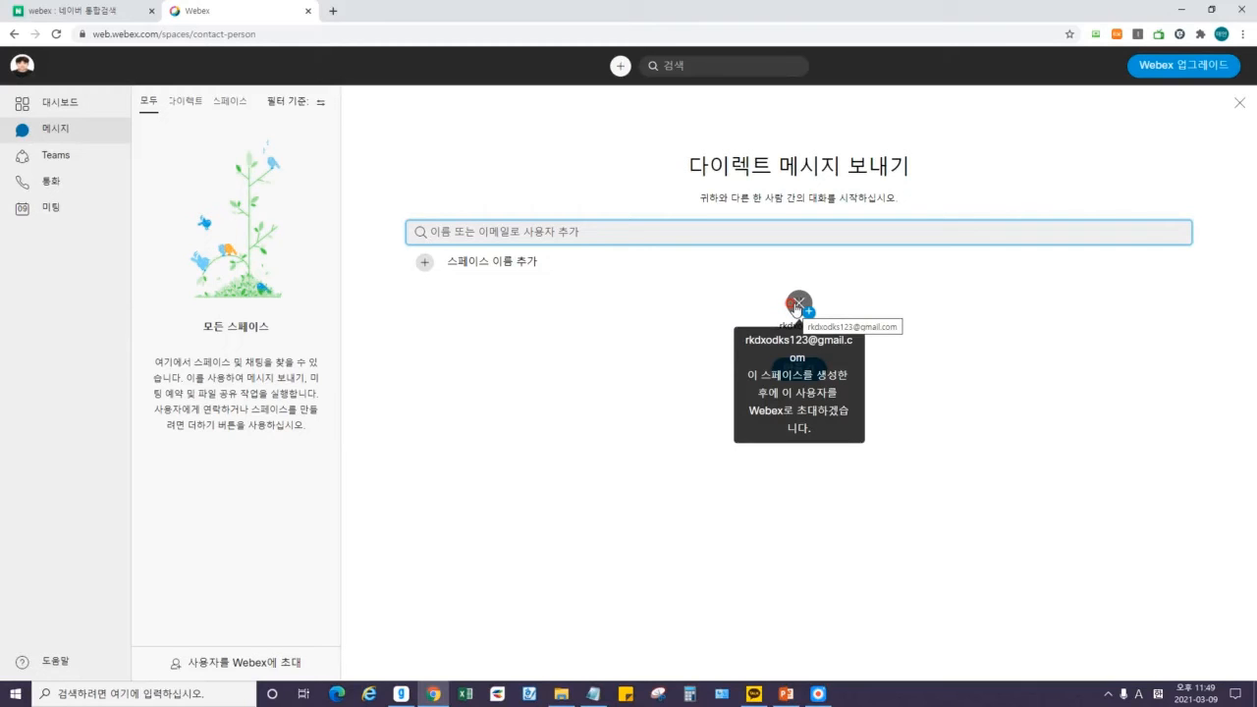
pyautogui.click(424, 261)
pyautogui.click(1174, 263)
pyautogui.click(808, 311)
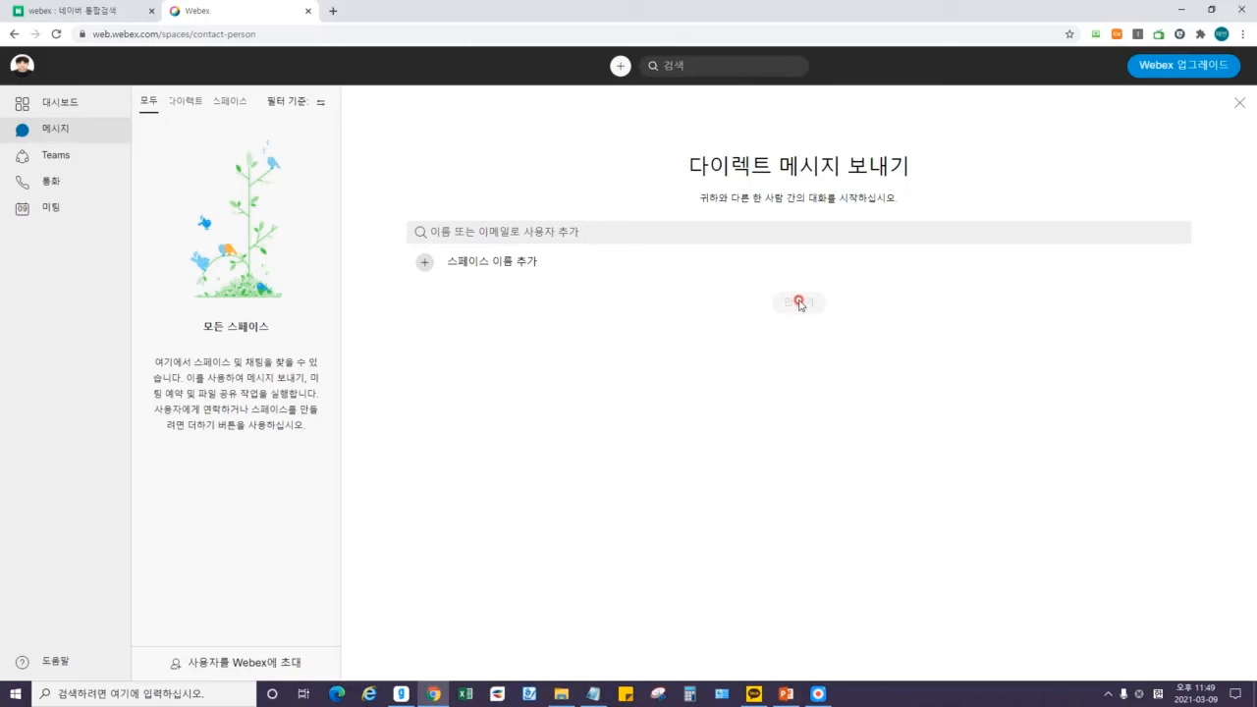
pyautogui.click(624, 230)
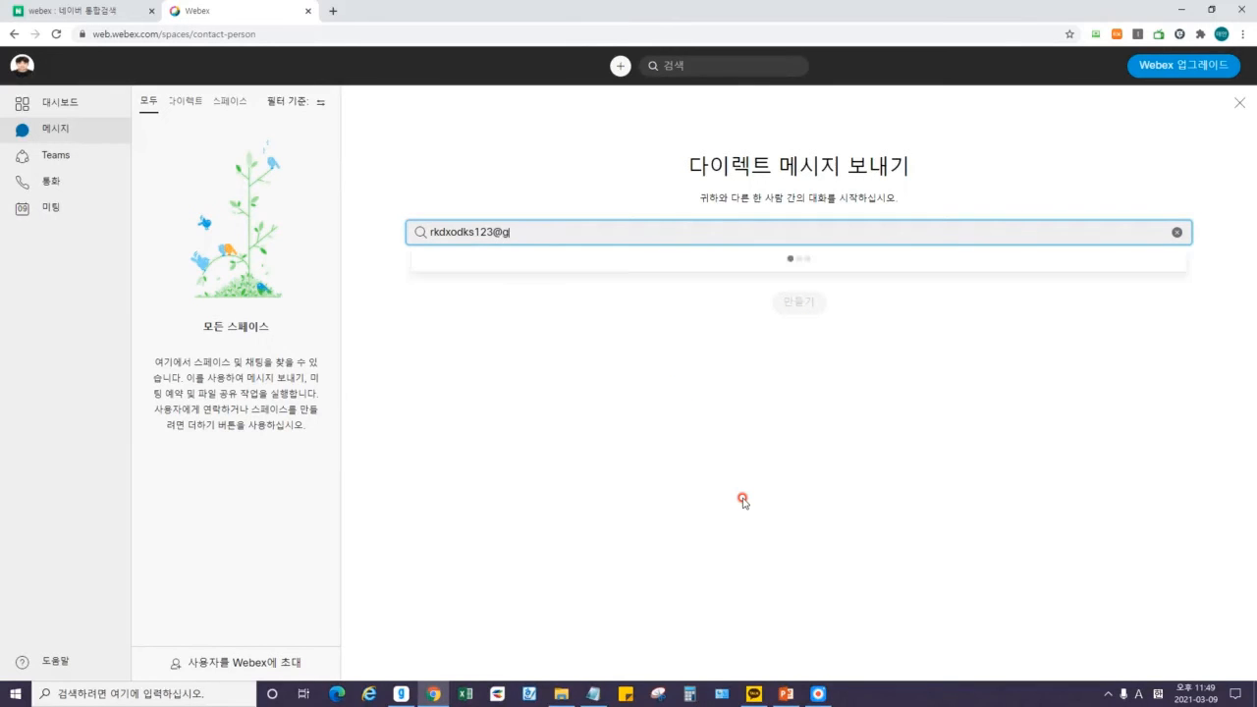
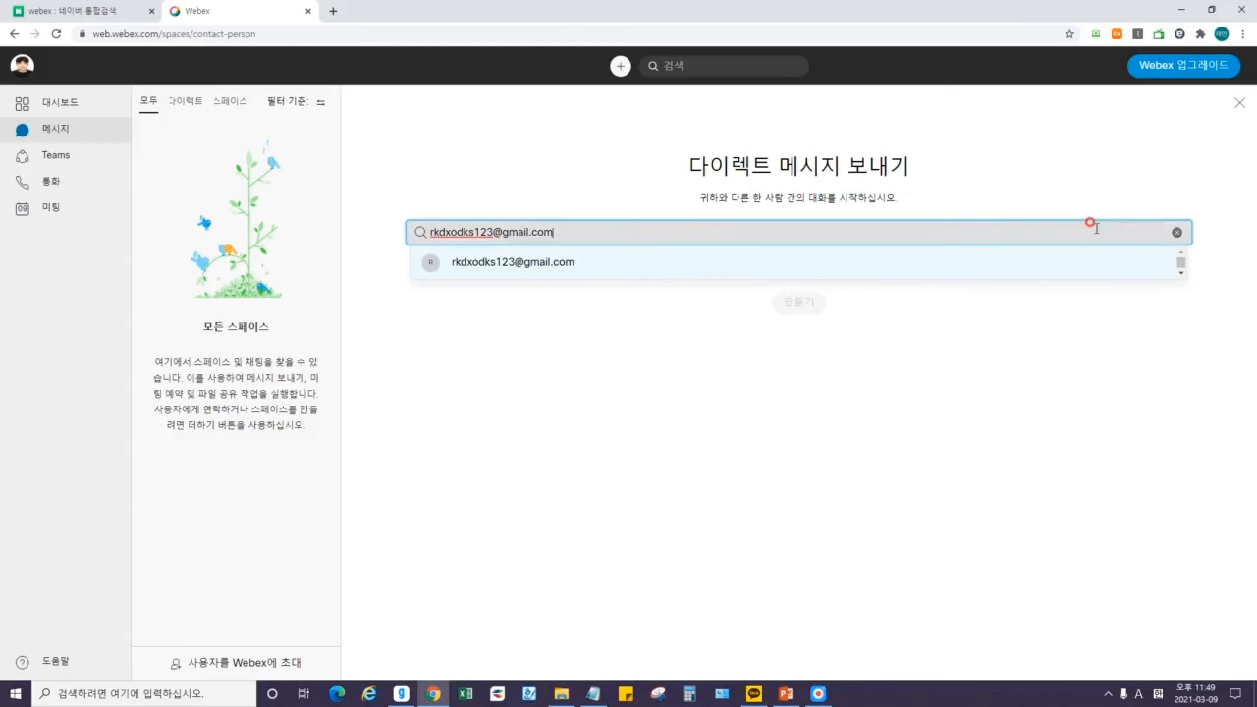
pyautogui.click(1033, 259)
# Create the space with the added contact and highlight 스페이스 and the user ID in its welcome heading.
pyautogui.click(809, 367)
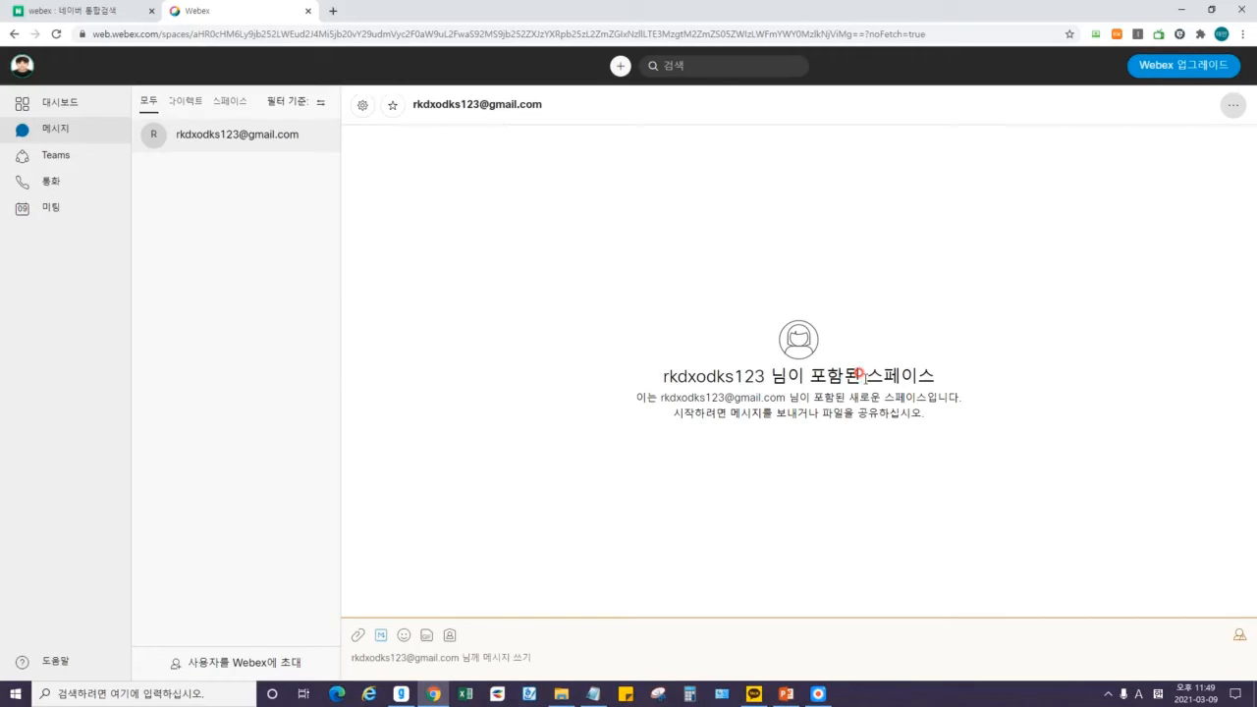
pyautogui.moveTo(867, 371); pyautogui.dragTo(931, 377)
pyautogui.click(877, 375)
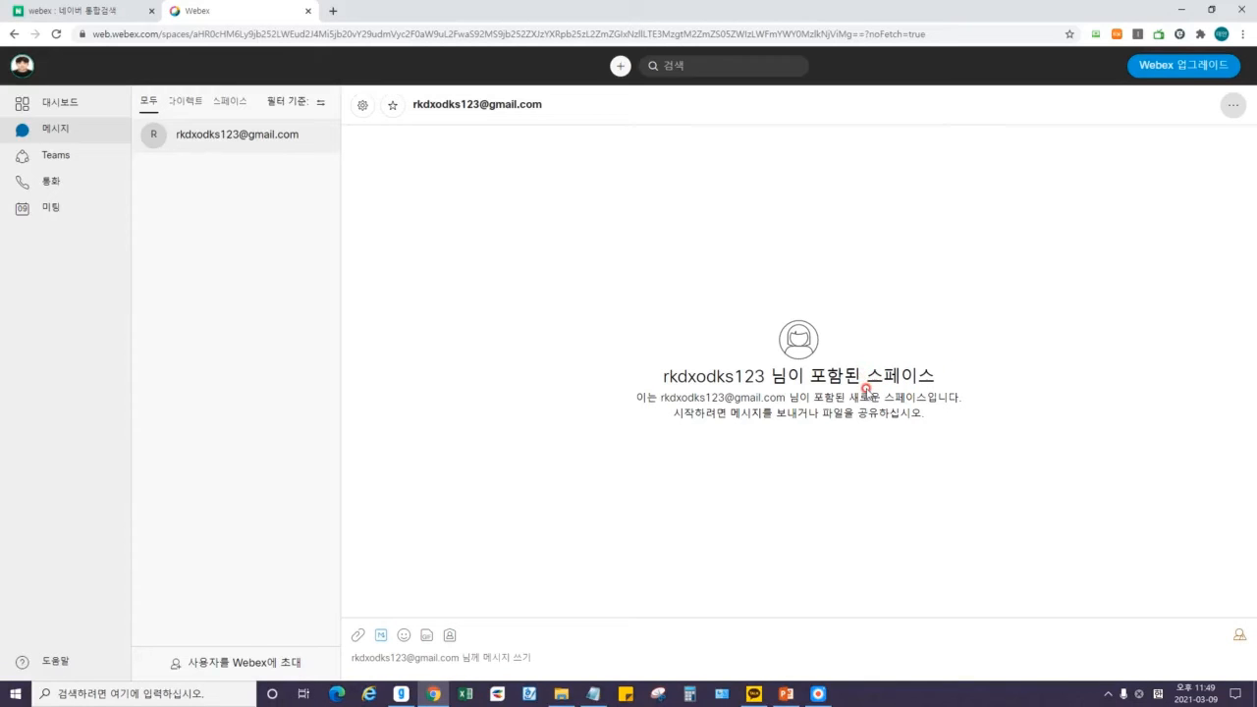
pyautogui.moveTo(662, 371); pyautogui.dragTo(757, 375)
pyautogui.click(825, 374)
pyautogui.click(67, 101)
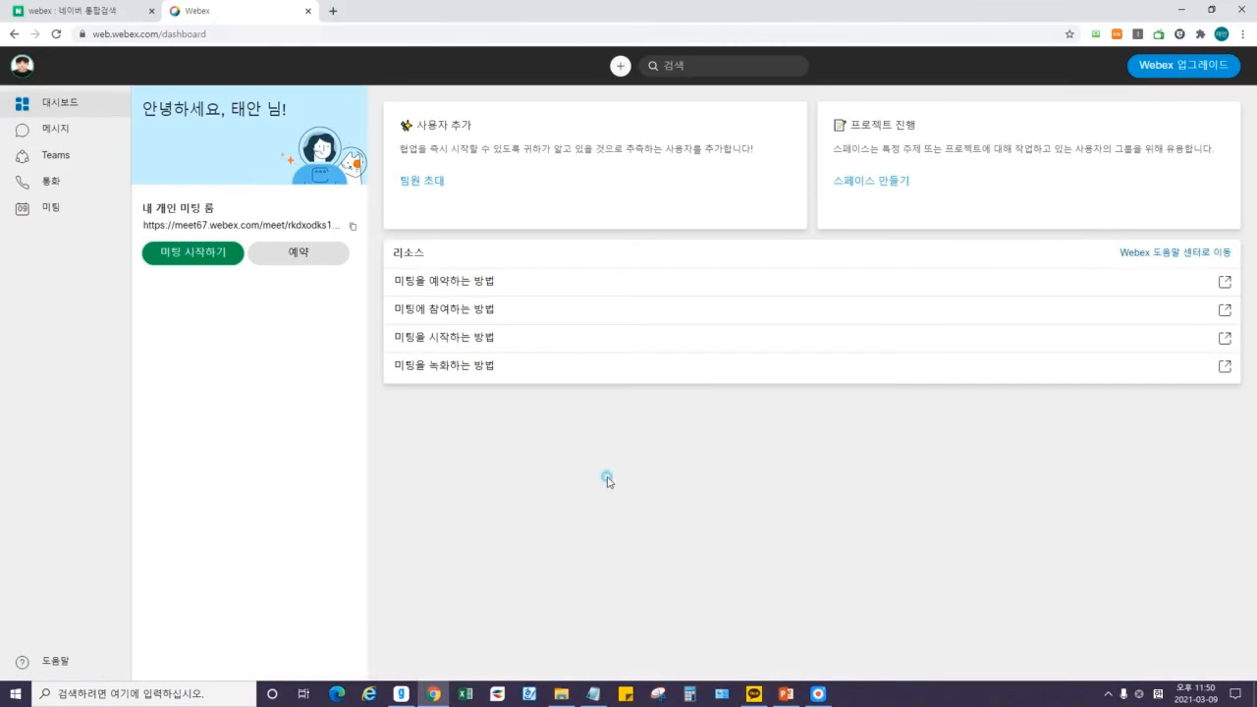
pyautogui.click(418, 181)
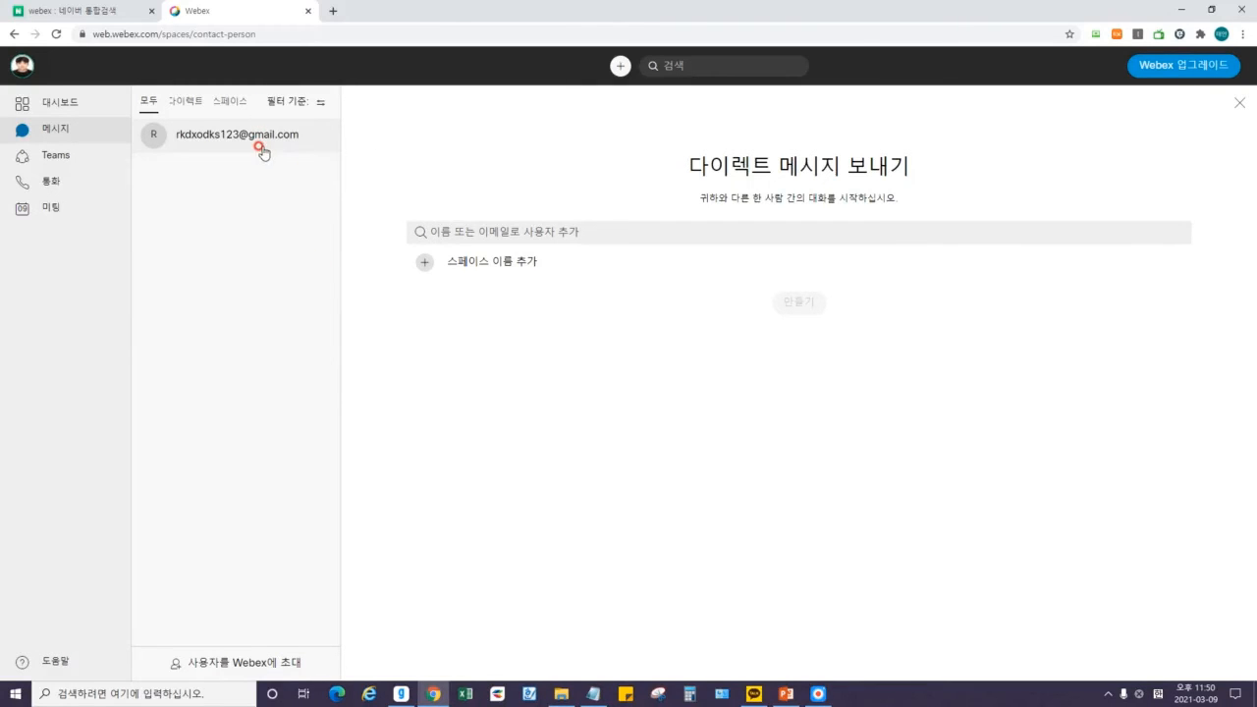
pyautogui.click(261, 149)
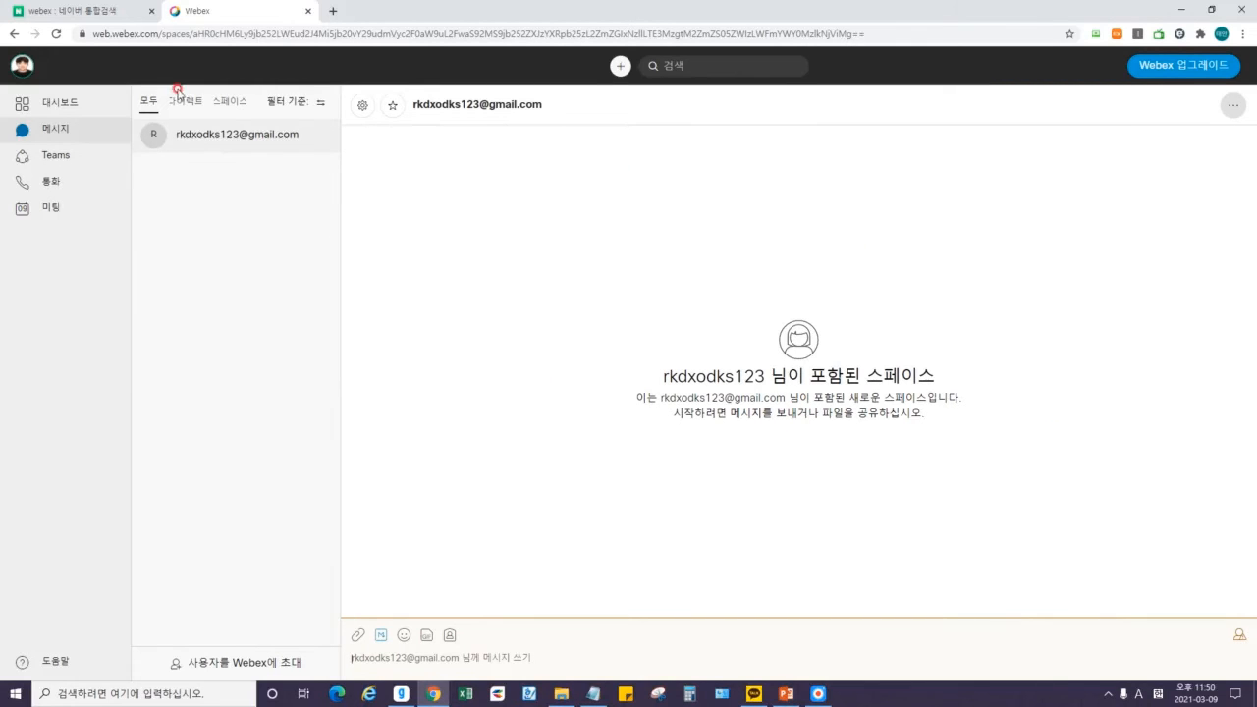
pyautogui.click(26, 69)
pyautogui.click(261, 214)
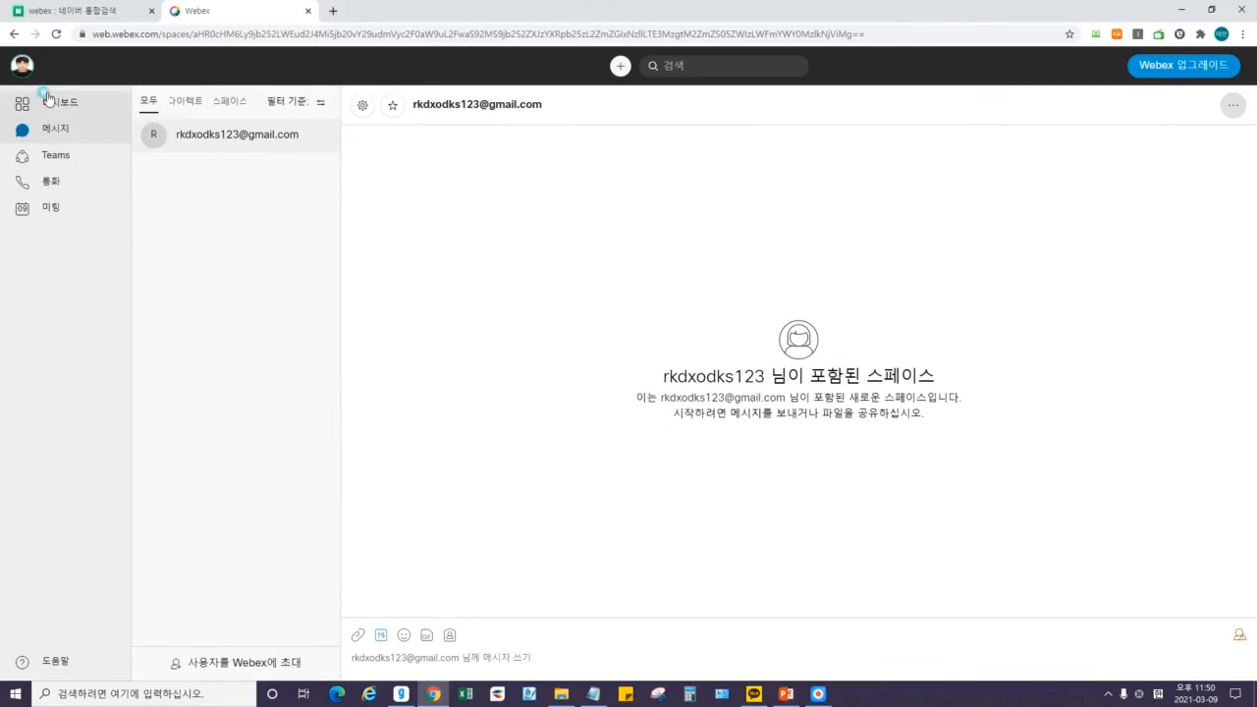
pyautogui.click(50, 102)
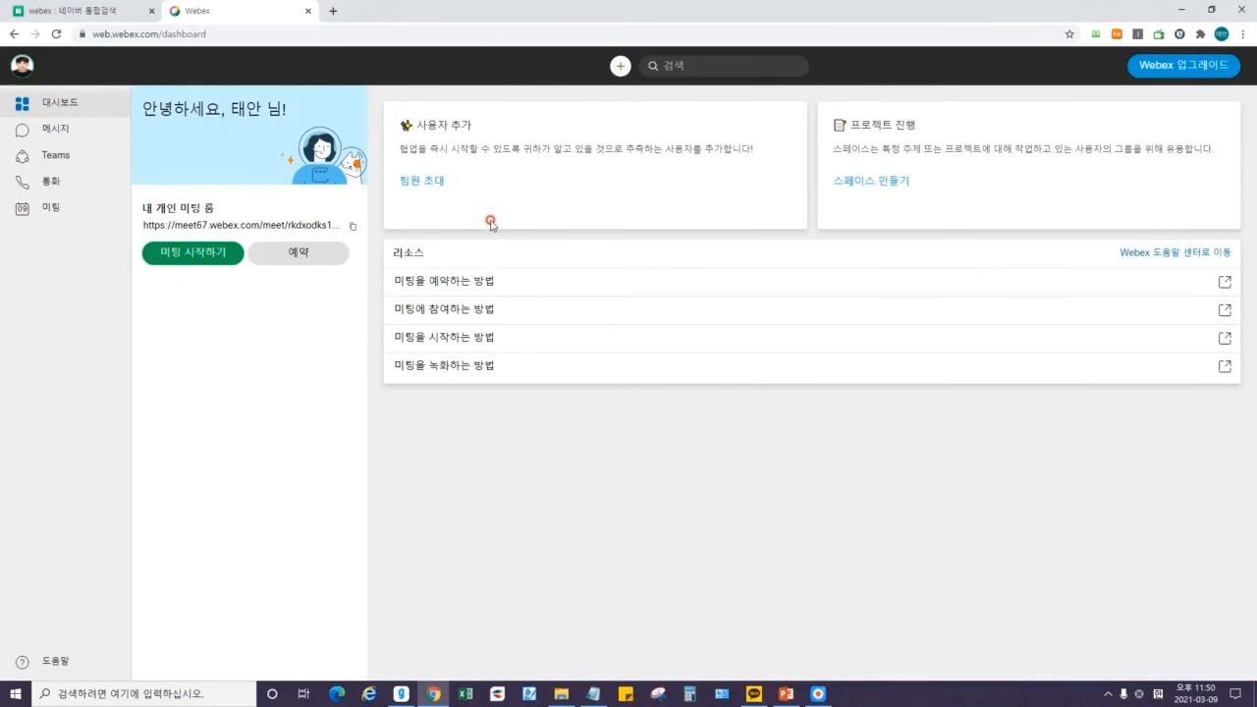
pyautogui.click(421, 184)
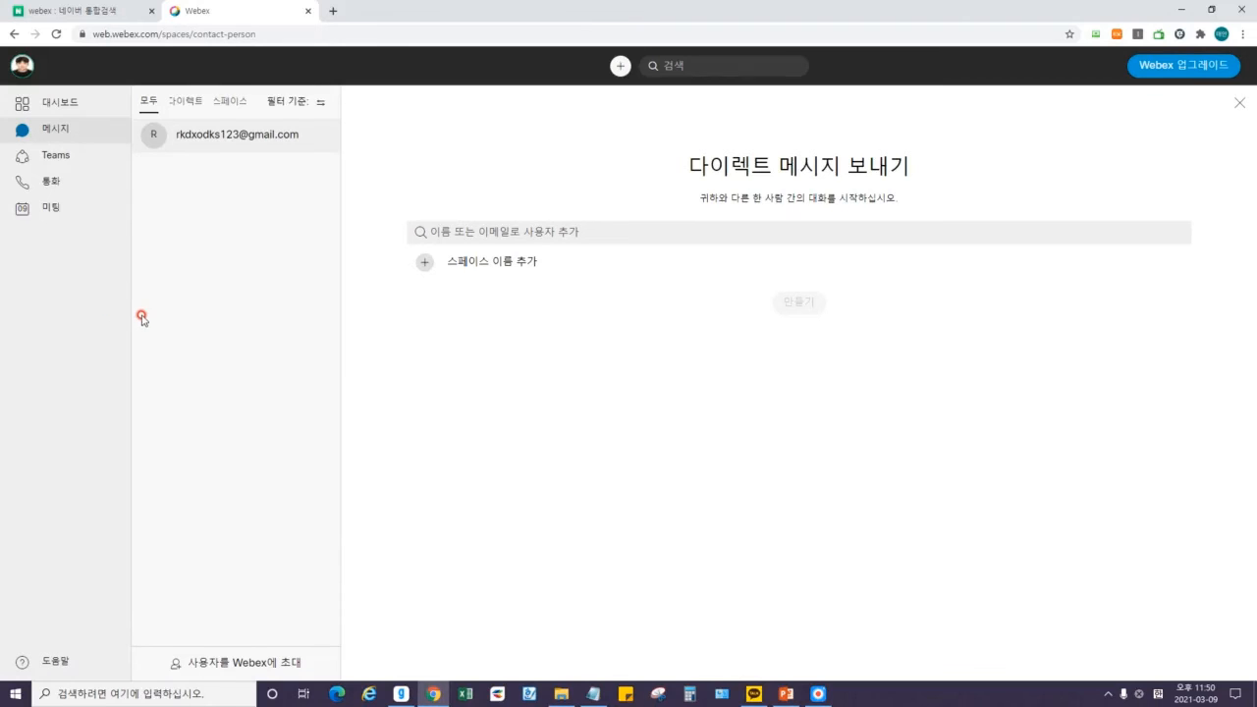
pyautogui.click(56, 155)
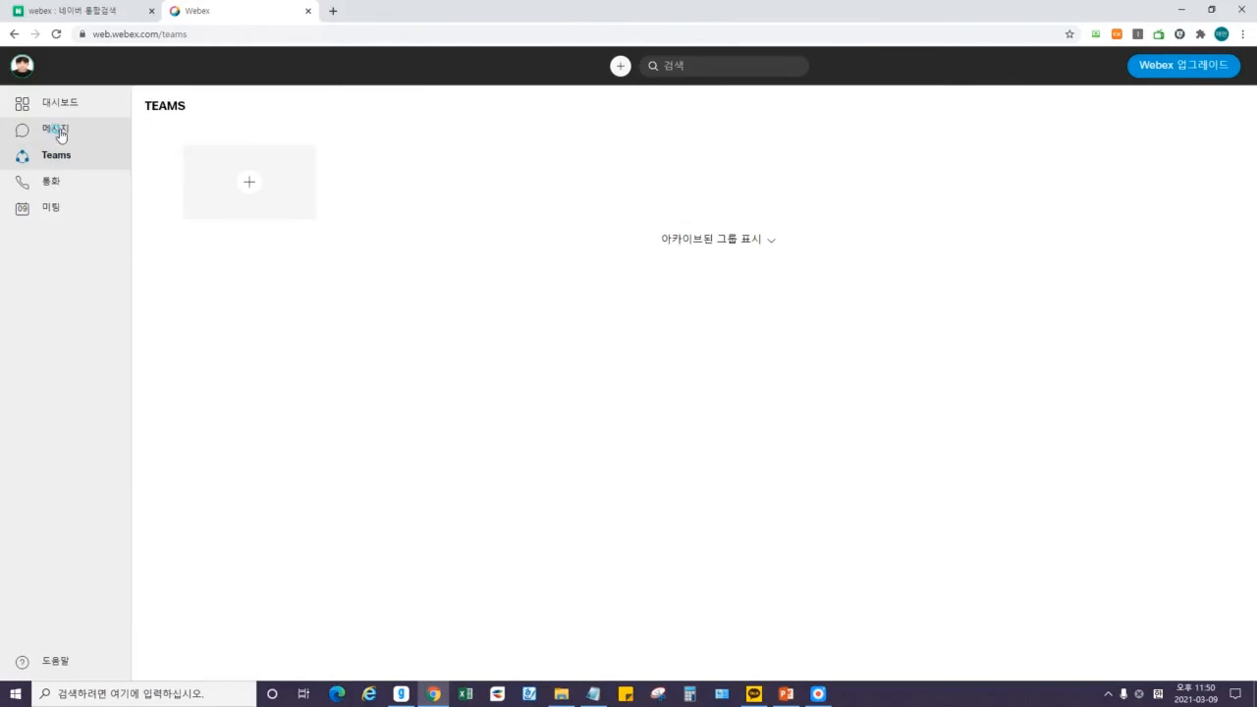
pyautogui.click(54, 128)
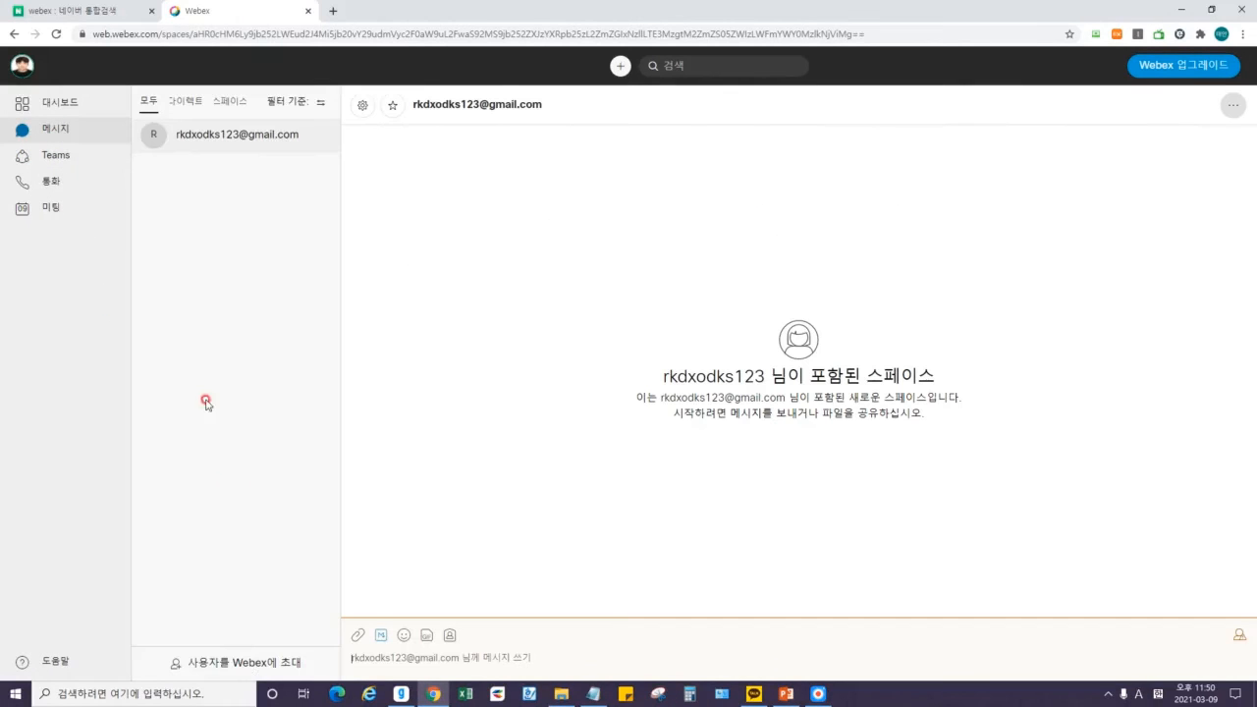
pyautogui.click(228, 666)
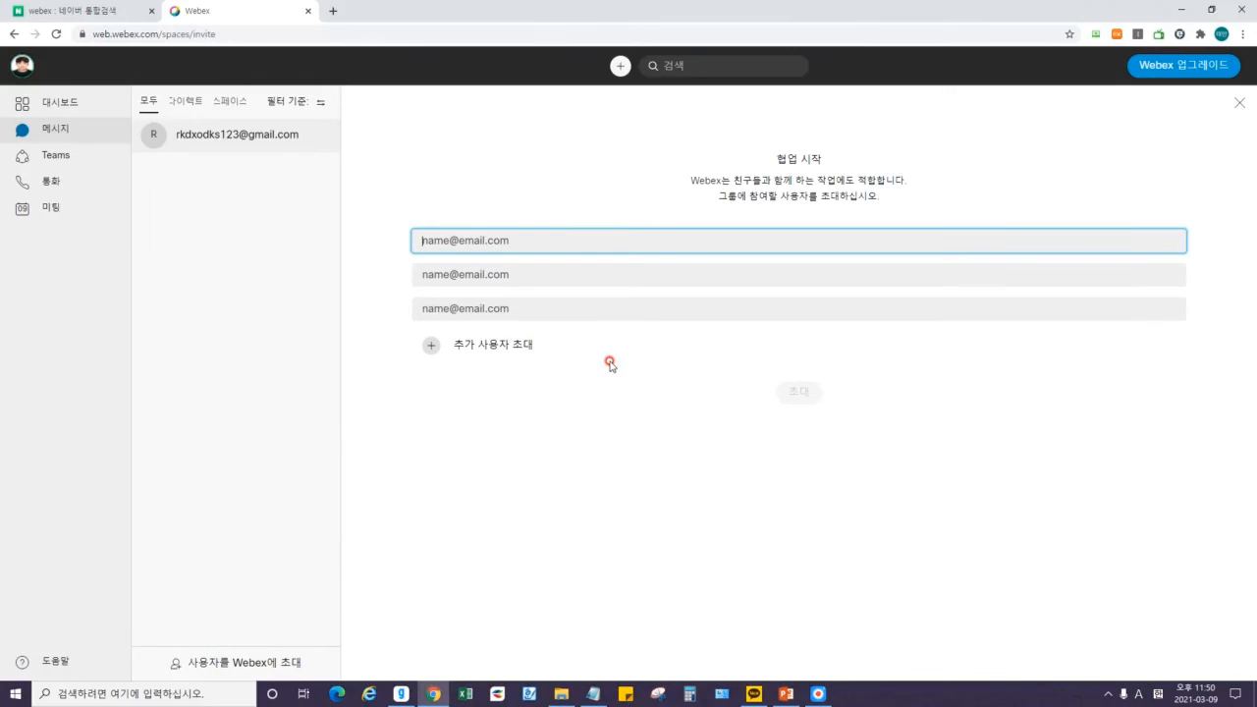
# Expand the invite-by-e-mail form to six empty address fields, try 초대, then return to Dashboard.
pyautogui.click(497, 274)
pyautogui.click(512, 240)
pyautogui.click(491, 341)
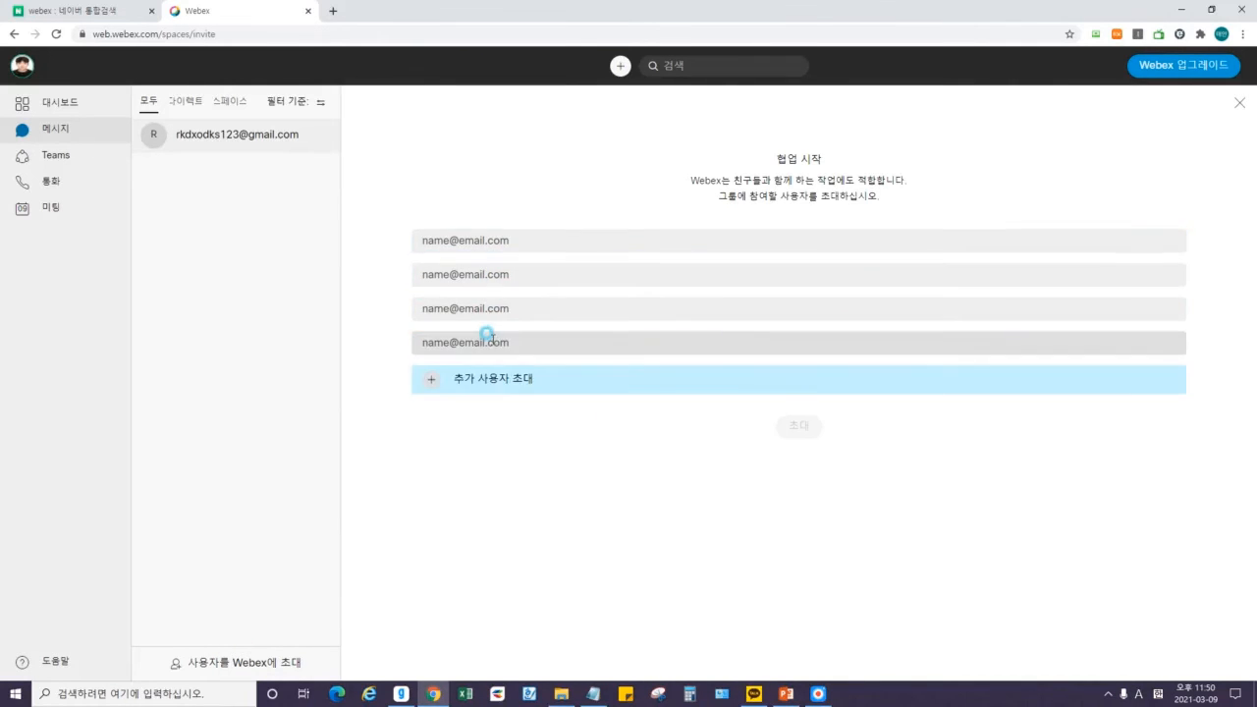
pyautogui.click(494, 396)
pyautogui.click(494, 417)
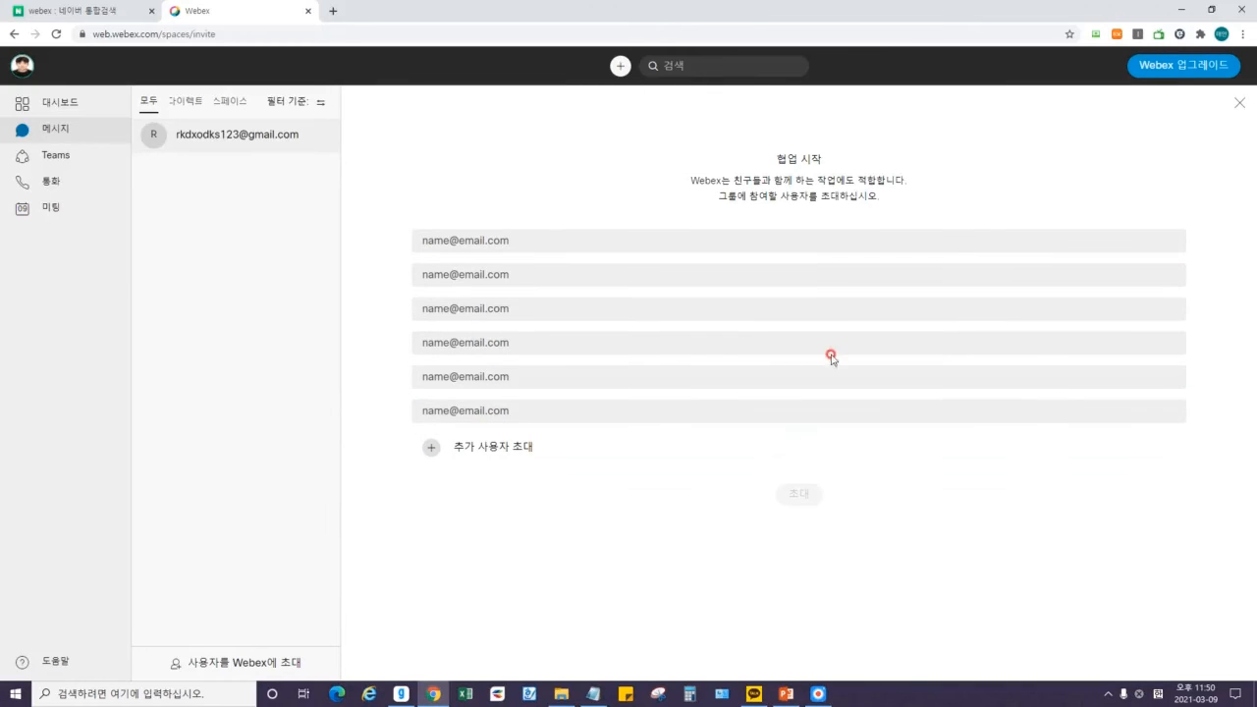
pyautogui.click(804, 493)
pyautogui.click(49, 104)
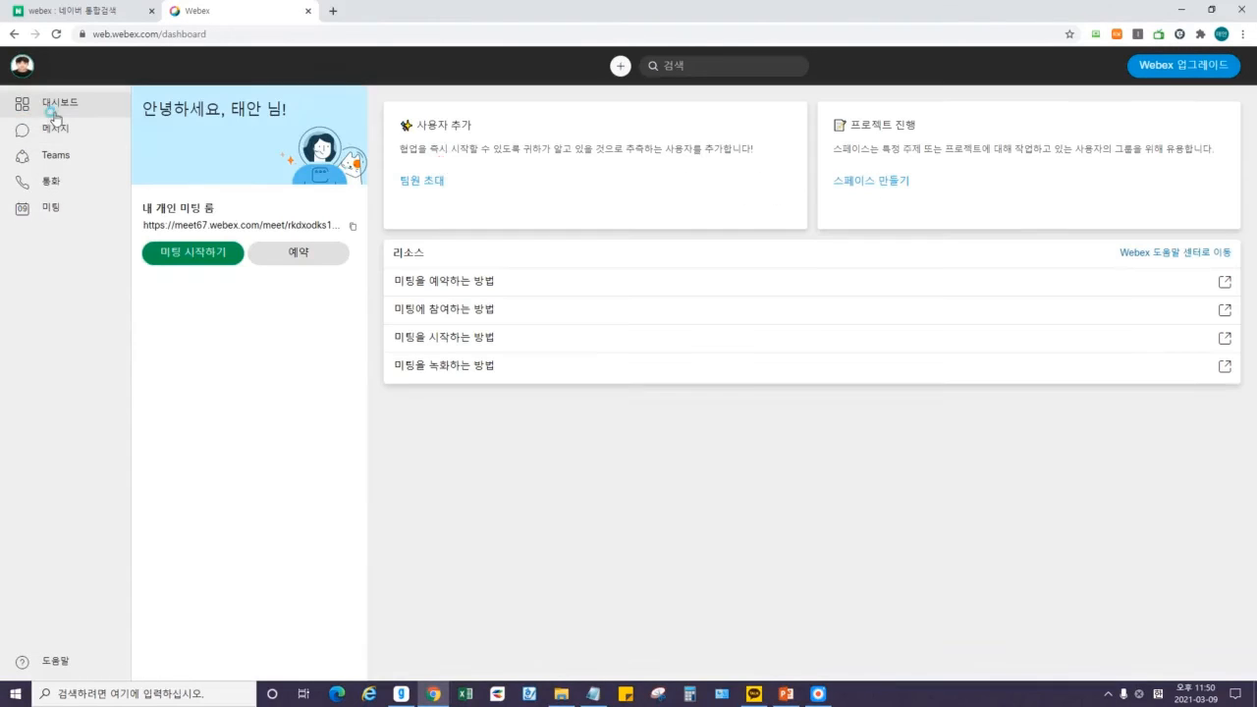
# In Notepad, type the line 전체적인 사용자 추가 : 사용자 추가 버튼 - 메시지 (스페이스) - 목록 확인!
pyautogui.moveTo(444, 157); pyautogui.dragTo(416, 146)
pyautogui.click(422, 153)
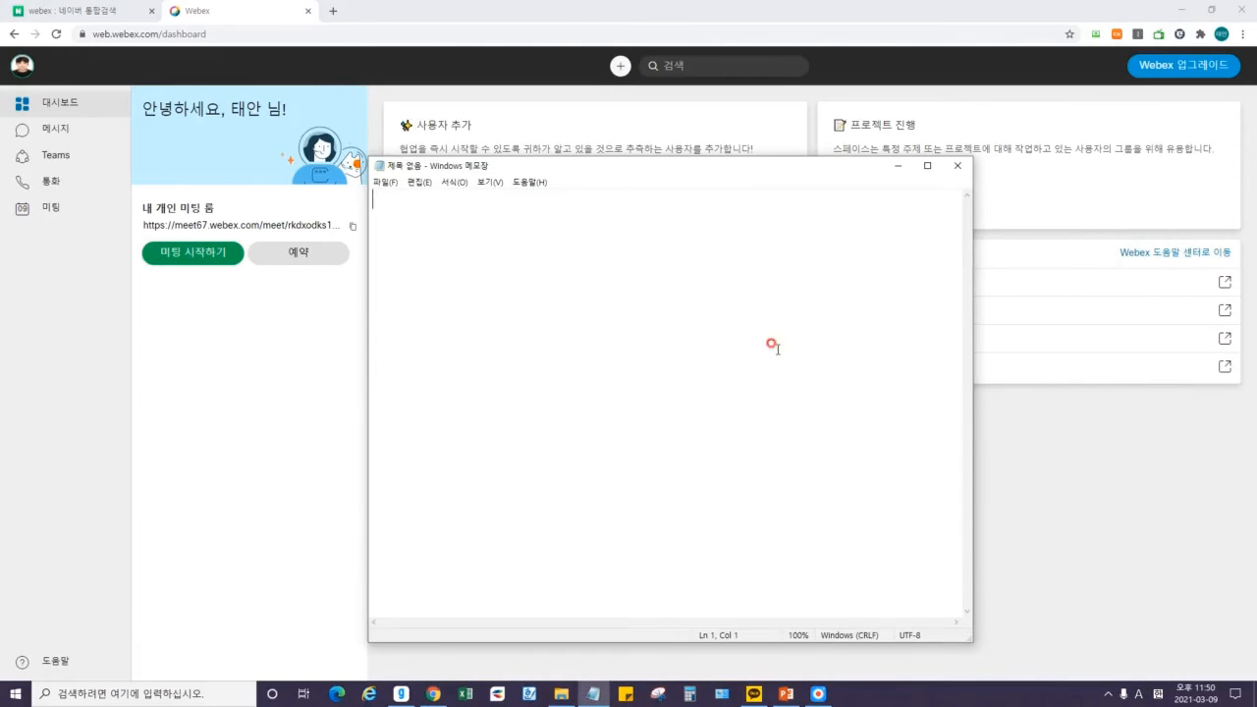
pyautogui.write('w')
pyautogui.press('BackSpace')
pyautogui.press('Hangul')
pyautogui.write('조ㅓ')
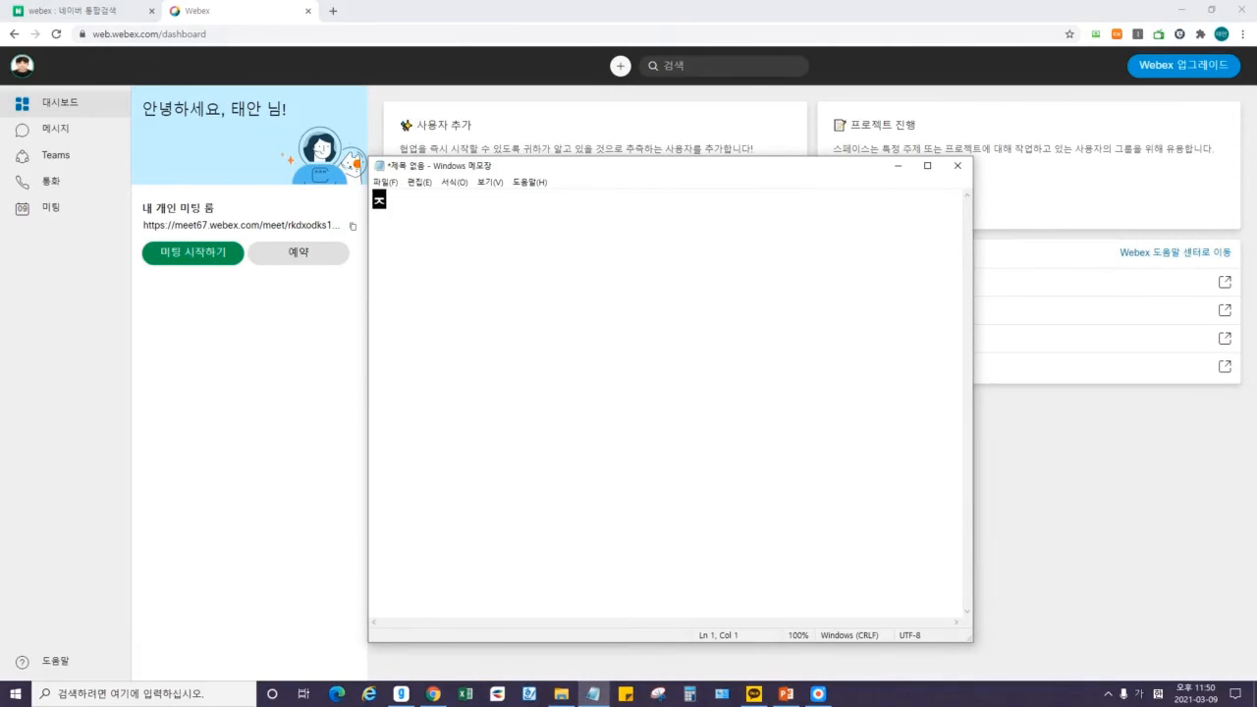
pyautogui.press('BackSpace')
pyautogui.press('BackSpace')
pyautogui.write('ㅈㅓㄴ체적인 사용자 추가 ')
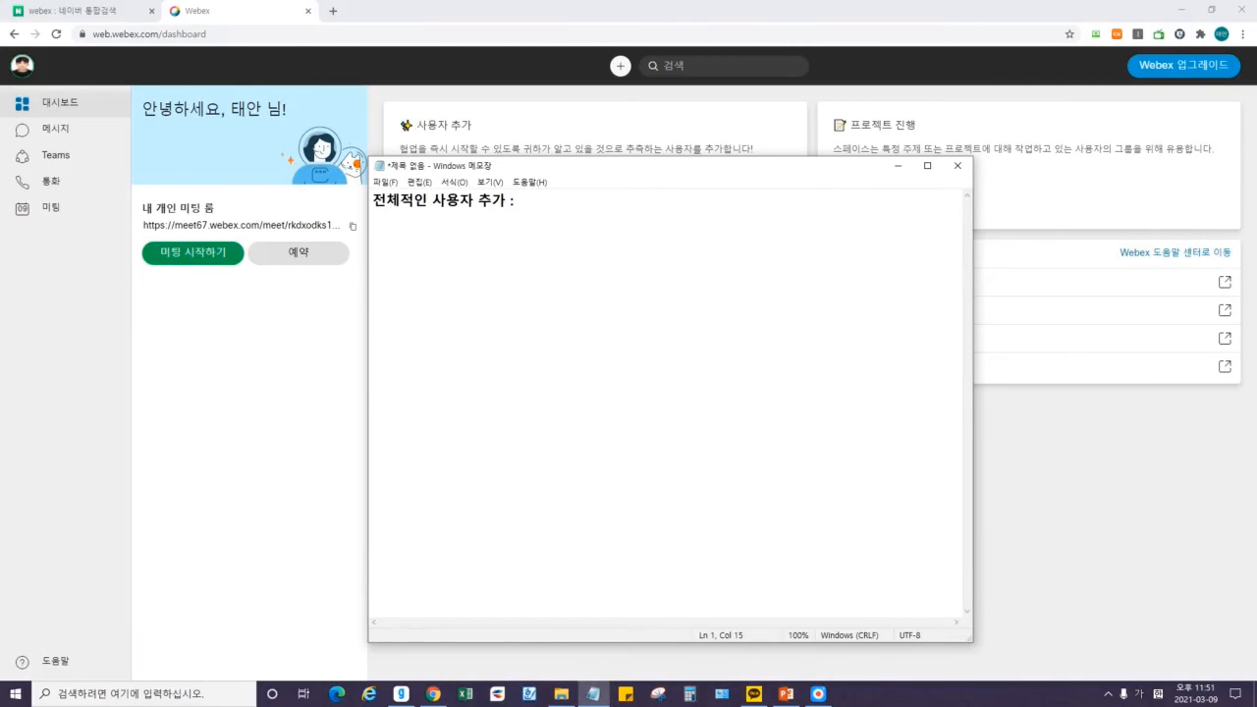
pyautogui.write(': 사용자 추가 버튼 - ')
pyautogui.write('멧ㅣ지 ')
pyautogui.write('(스페이스)')
pyautogui.write(' - 친')
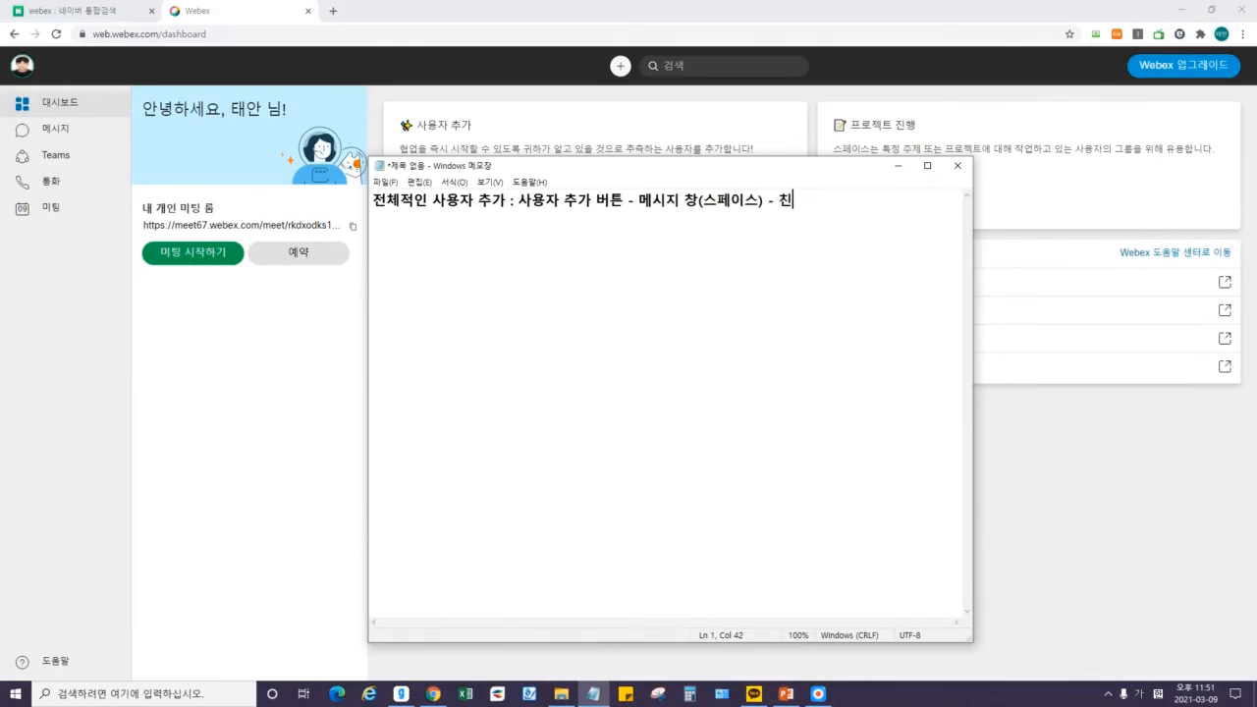
pyautogui.write('구 용자 목록 확인!')
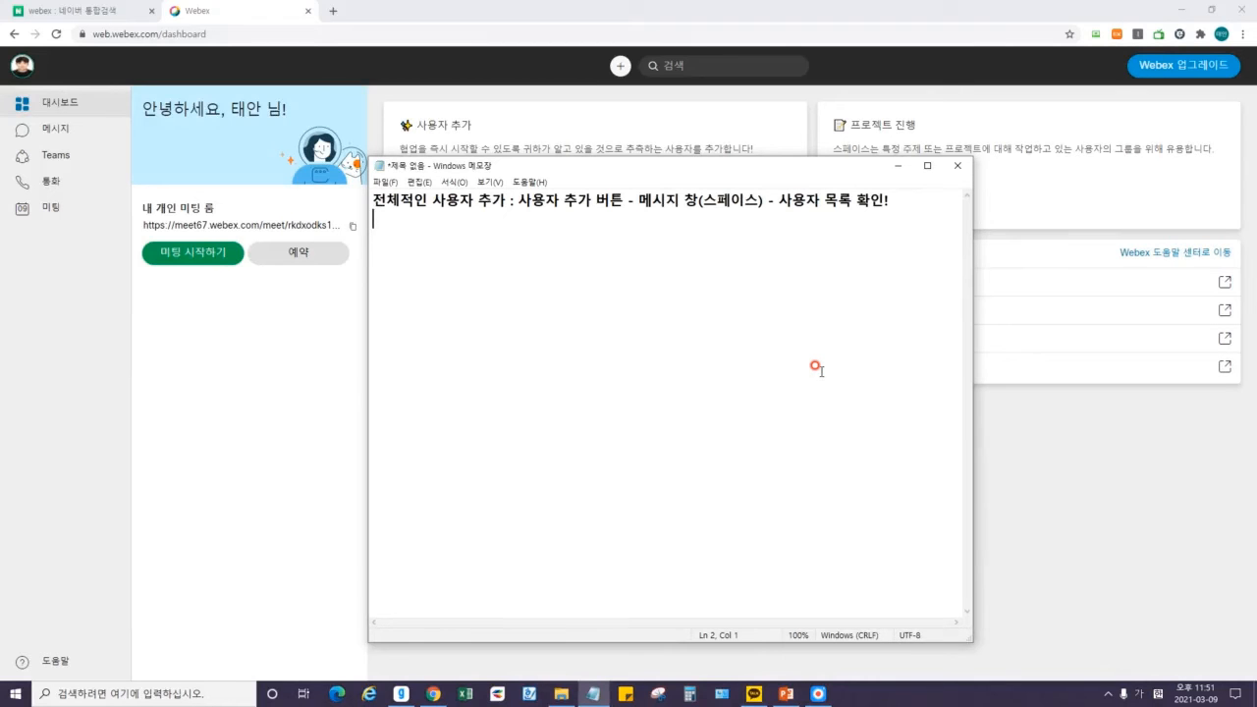
# Add the line ★ 중요한 점 : 미팅을 할 시에는 사용자 추가를 어떻게 할 것이냐! and minimize Notepad.
pyautogui.write('ㅁ')
pyautogui.rightClick(821, 373)
pyautogui.press('u')
pyautogui.press('BackSpace')
pyautogui.write('ㅁ')
pyautogui.press('Hangul_Hanja')
pyautogui.write('8 중요한 점')
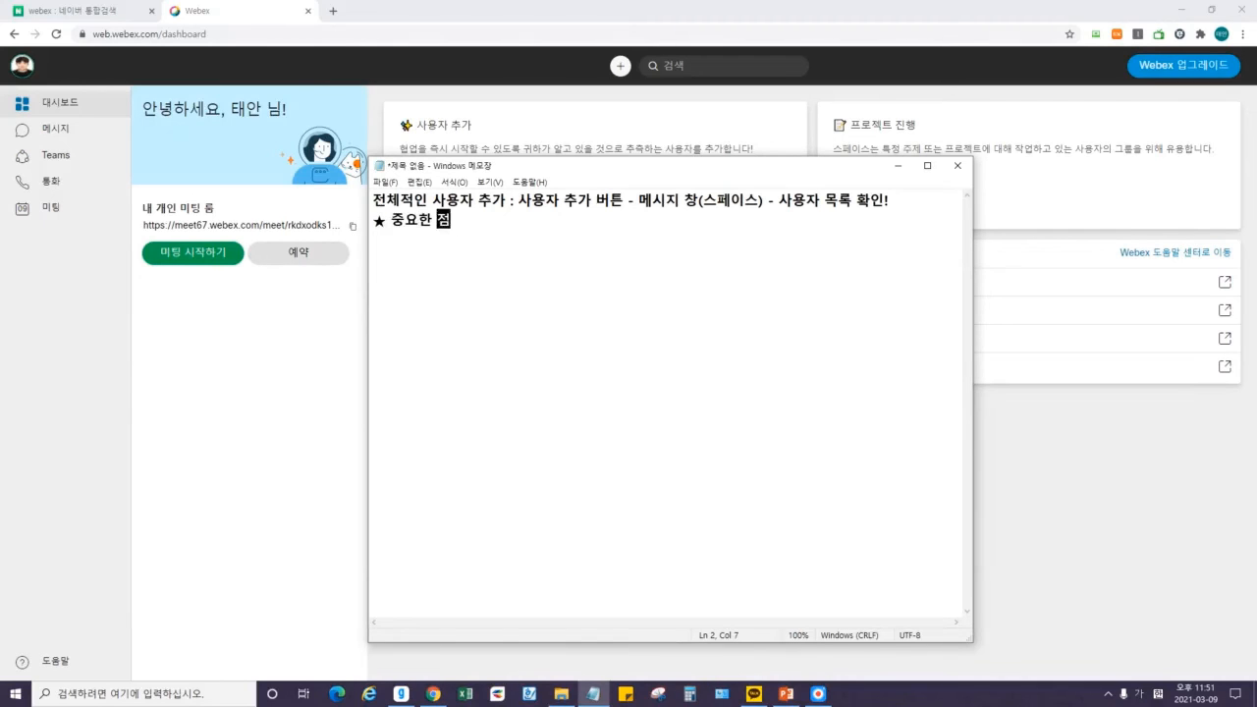
pyautogui.write(' : ㅓ')
pyautogui.write('팅을 할 시에는 사')
pyautogui.write('용자 추가를 어떠')
pyautogui.write('ㅎ게 ')
pyautogui.write('할 것이냐!')
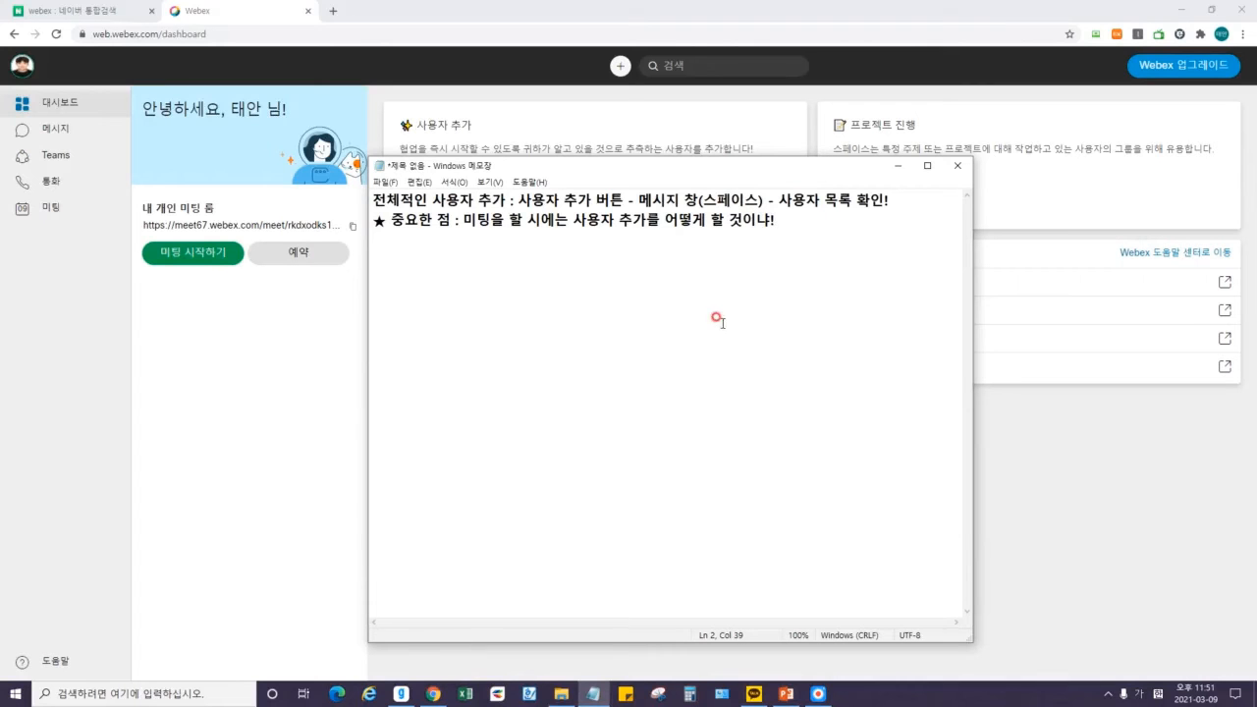
pyautogui.moveTo(470, 223); pyautogui.dragTo(781, 222)
pyautogui.click(778, 222)
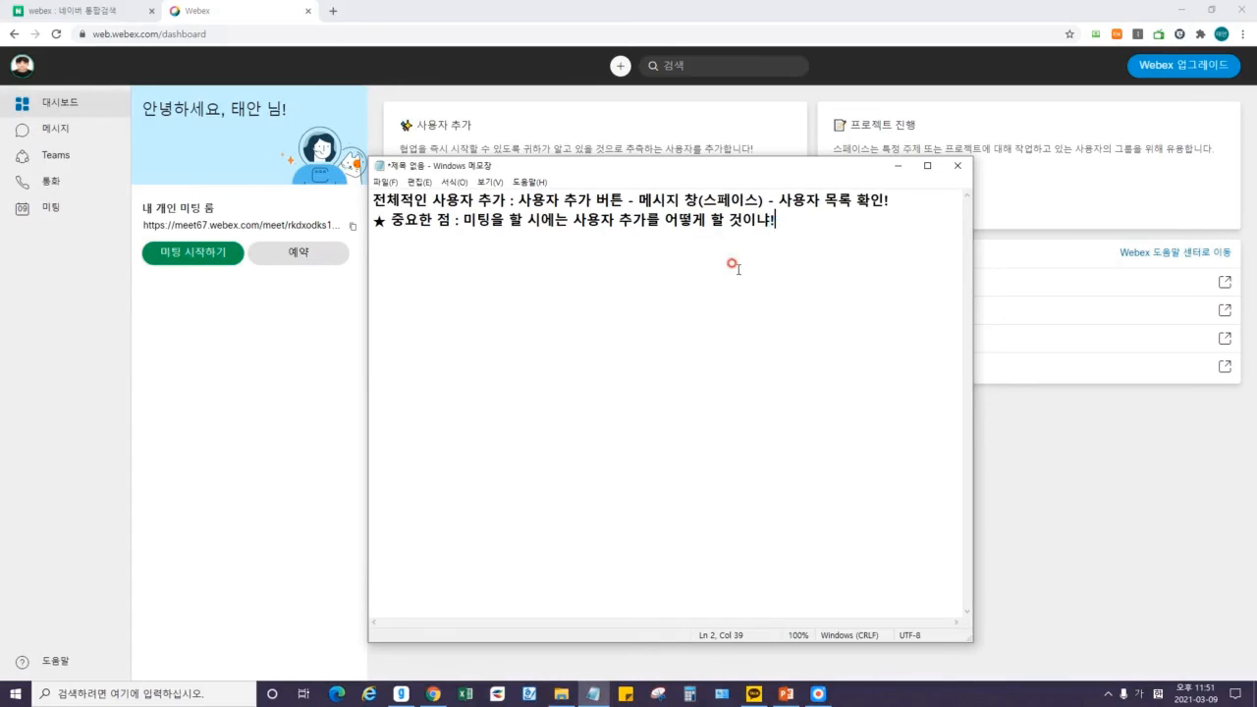
pyautogui.click(896, 167)
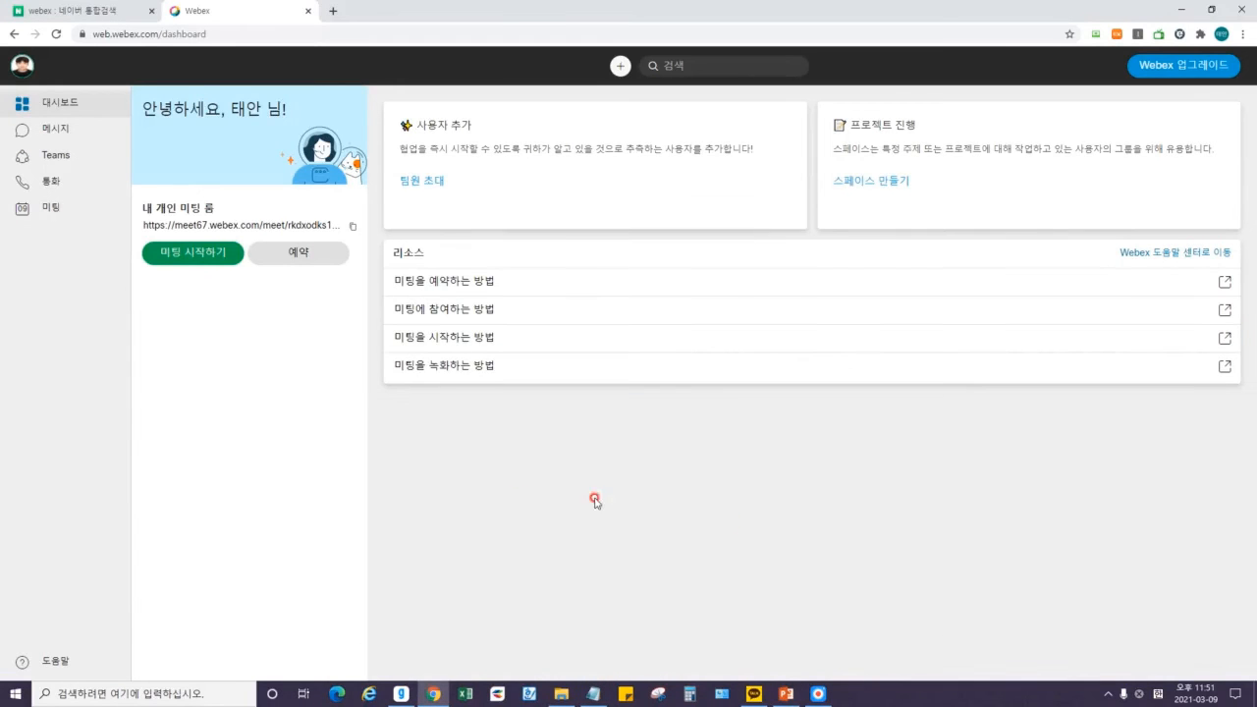
# Bring up the PowerPoint slides, highlight 메시지 and 팀즈 in the heading, then minimize PowerPoint.
pyautogui.click(789, 693)
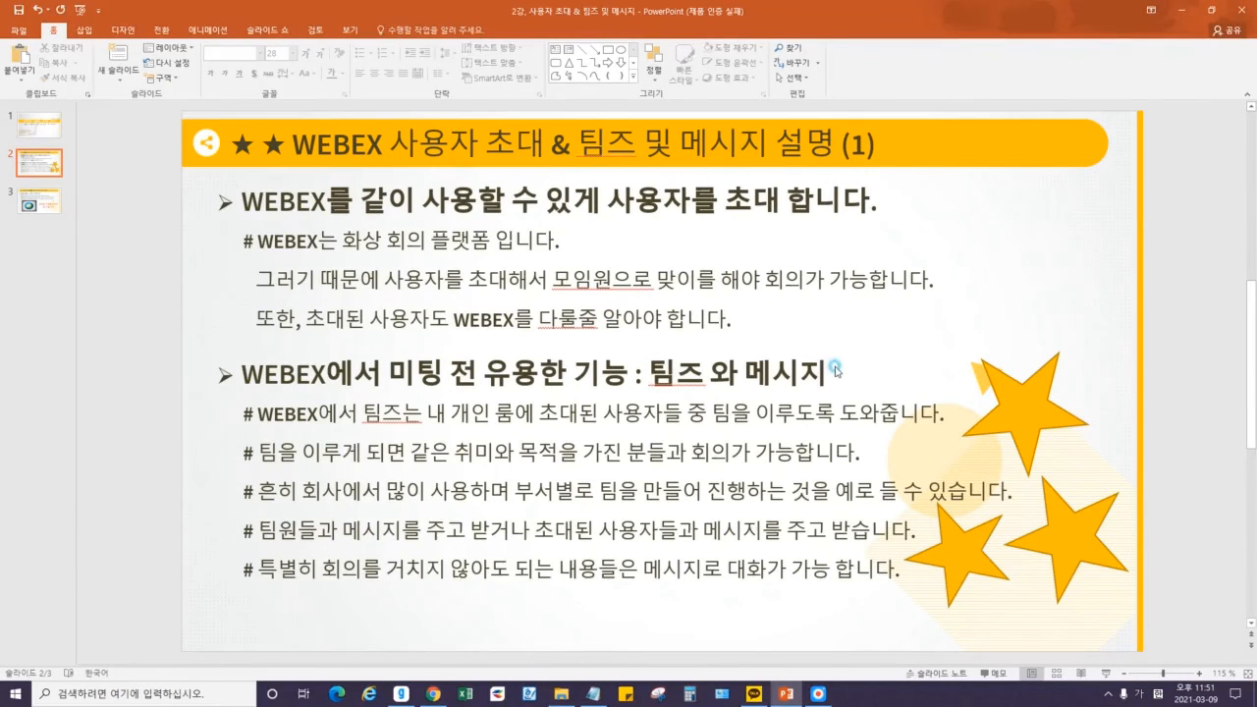
pyautogui.moveTo(745, 375); pyautogui.dragTo(836, 374)
pyautogui.click(636, 374)
pyautogui.moveTo(647, 374); pyautogui.dragTo(705, 374)
pyautogui.click(692, 374)
pyautogui.click(1180, 8)
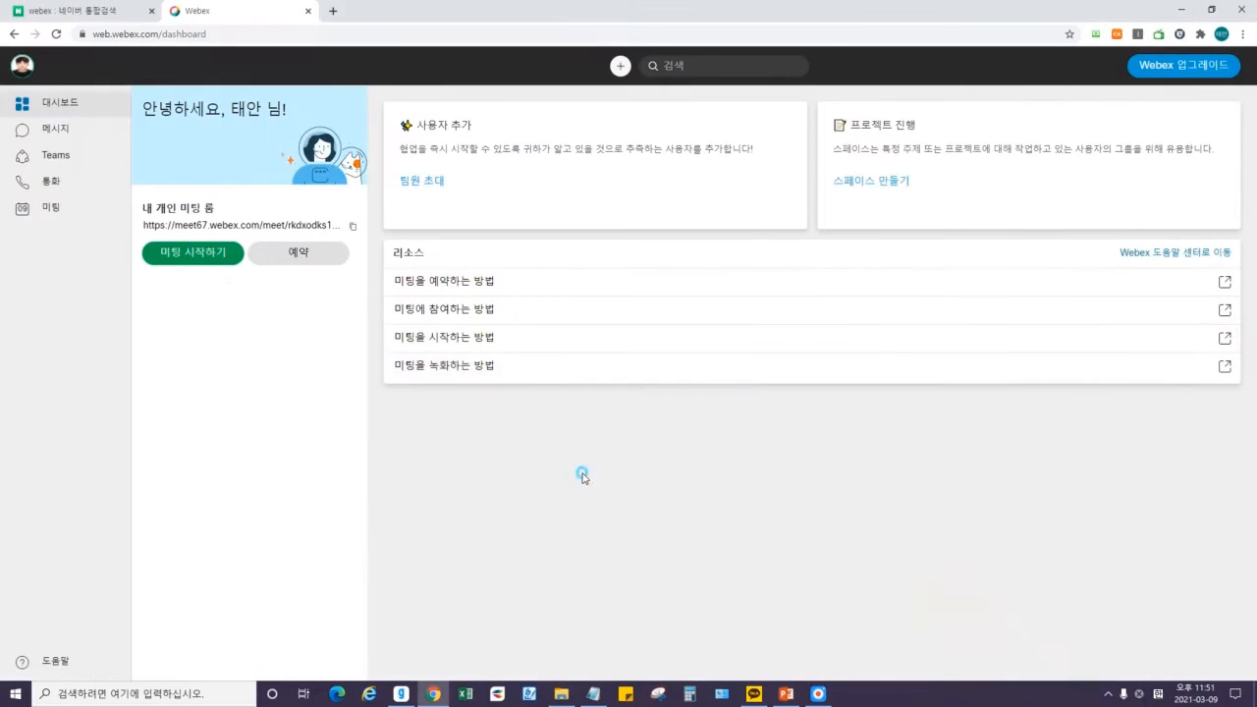
# Open the Teams list and briefly show, then hide, the archived groups.
pyautogui.click(45, 163)
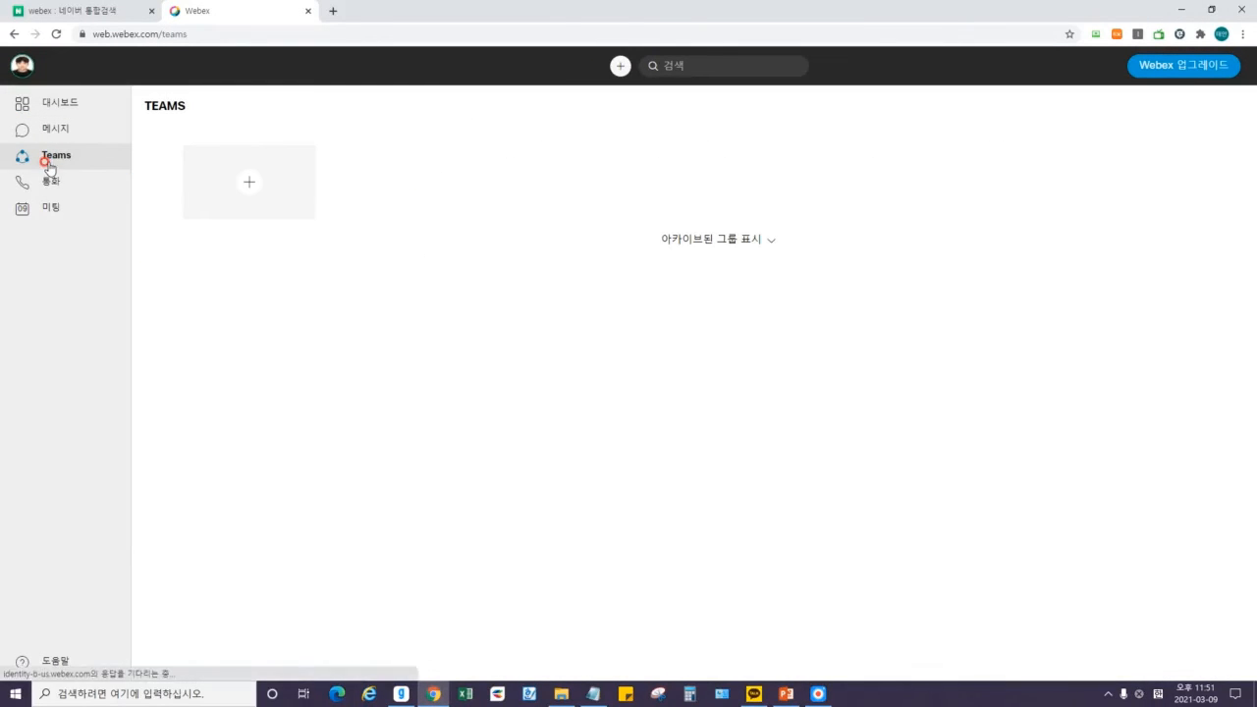
pyautogui.moveTo(149, 103); pyautogui.dragTo(193, 108)
pyautogui.click(194, 111)
pyautogui.click(750, 240)
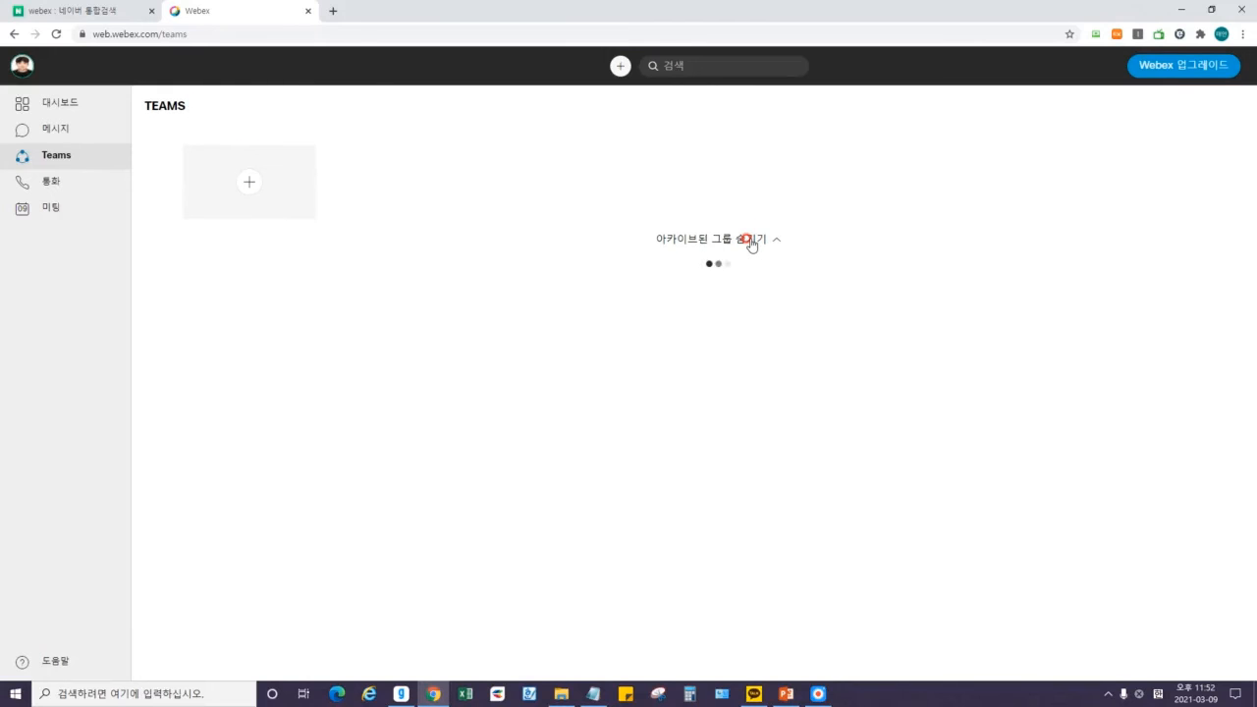
pyautogui.click(749, 239)
# Start a new group on the 그룹 만들기 page and highlight its title and description sentences.
pyautogui.click(250, 178)
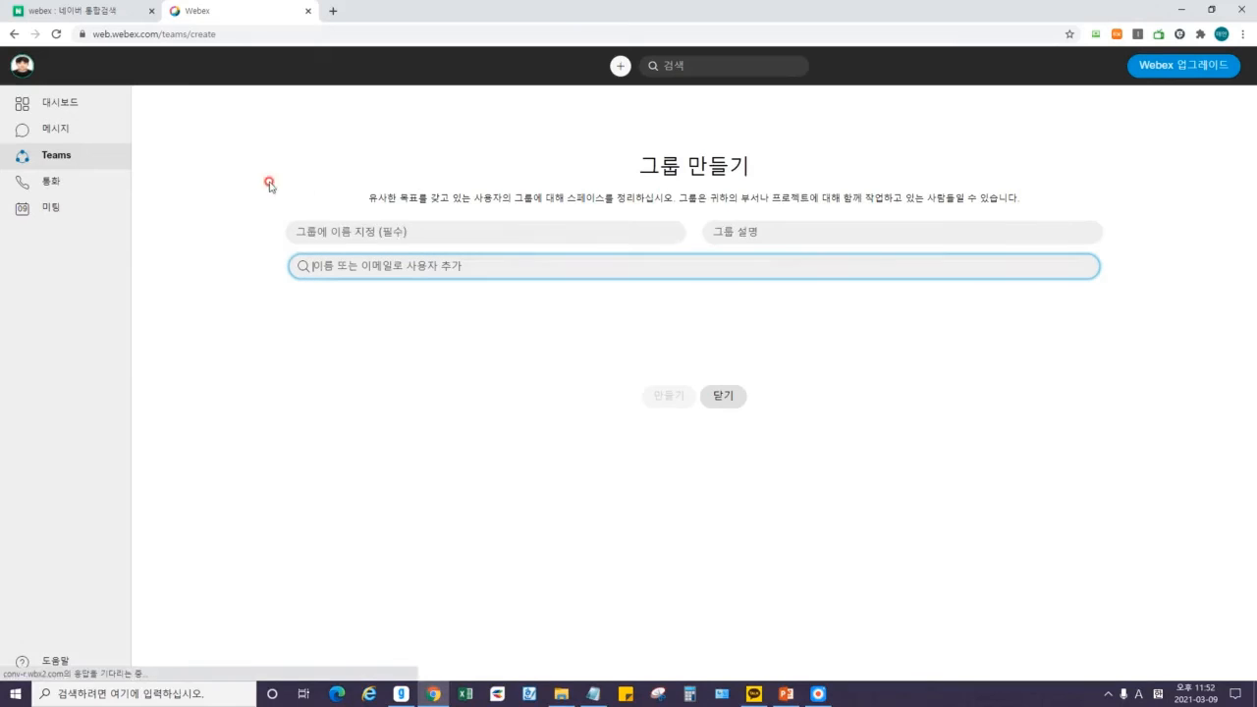
pyautogui.moveTo(637, 162); pyautogui.dragTo(751, 157)
pyautogui.click(705, 163)
pyautogui.moveTo(364, 191)
pyautogui.mouseDown()
pyautogui.moveTo(1031, 200)
pyautogui.moveTo(324, 199)
pyautogui.moveTo(349, 199)
pyautogui.mouseUp()
pyautogui.click(588, 189)
pyautogui.click(710, 196)
pyautogui.click(1031, 200)
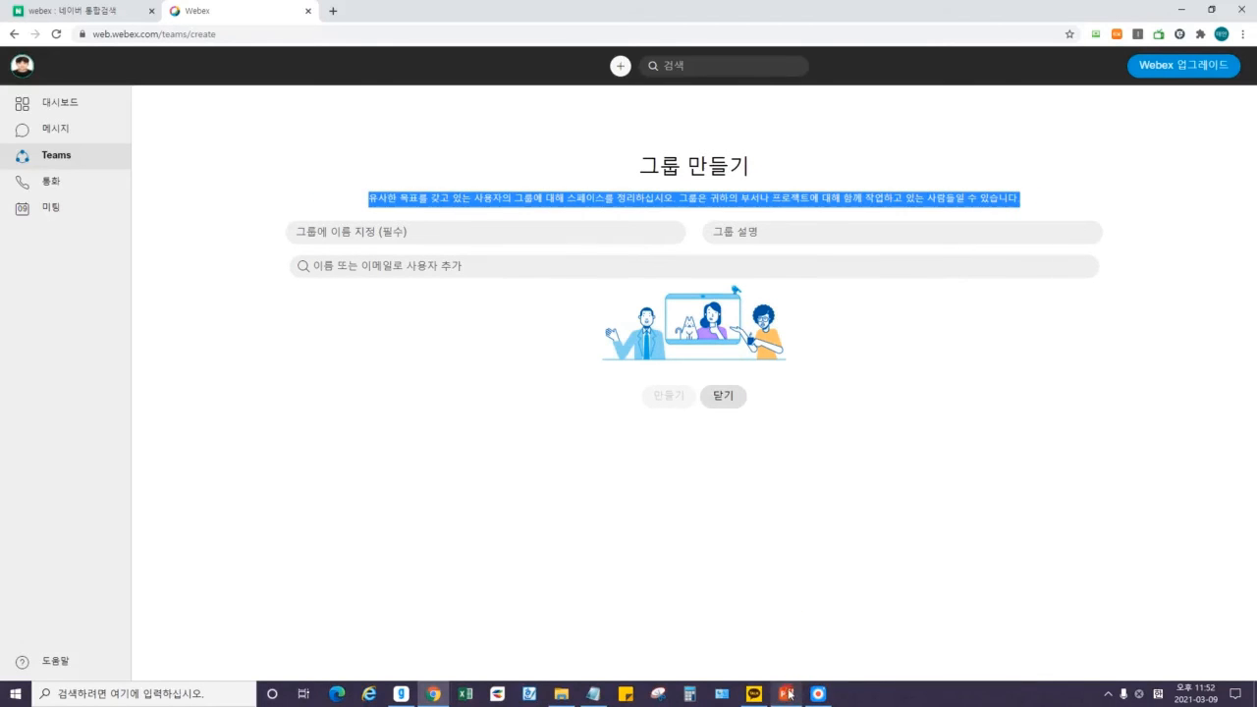
pyautogui.click(828, 541)
# Highlight the slide sentences about companies making teams, then return to the group-name field.
pyautogui.click(786, 693)
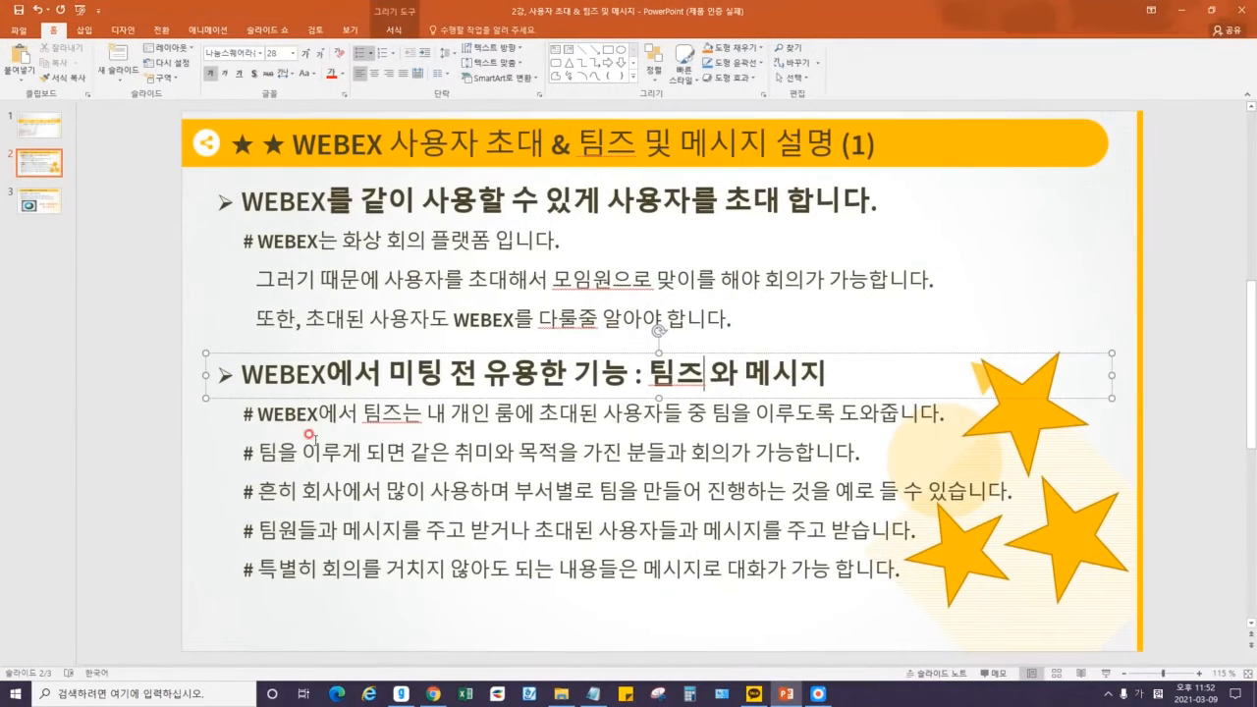
pyautogui.moveTo(259, 491); pyautogui.dragTo(503, 492)
pyautogui.click(494, 491)
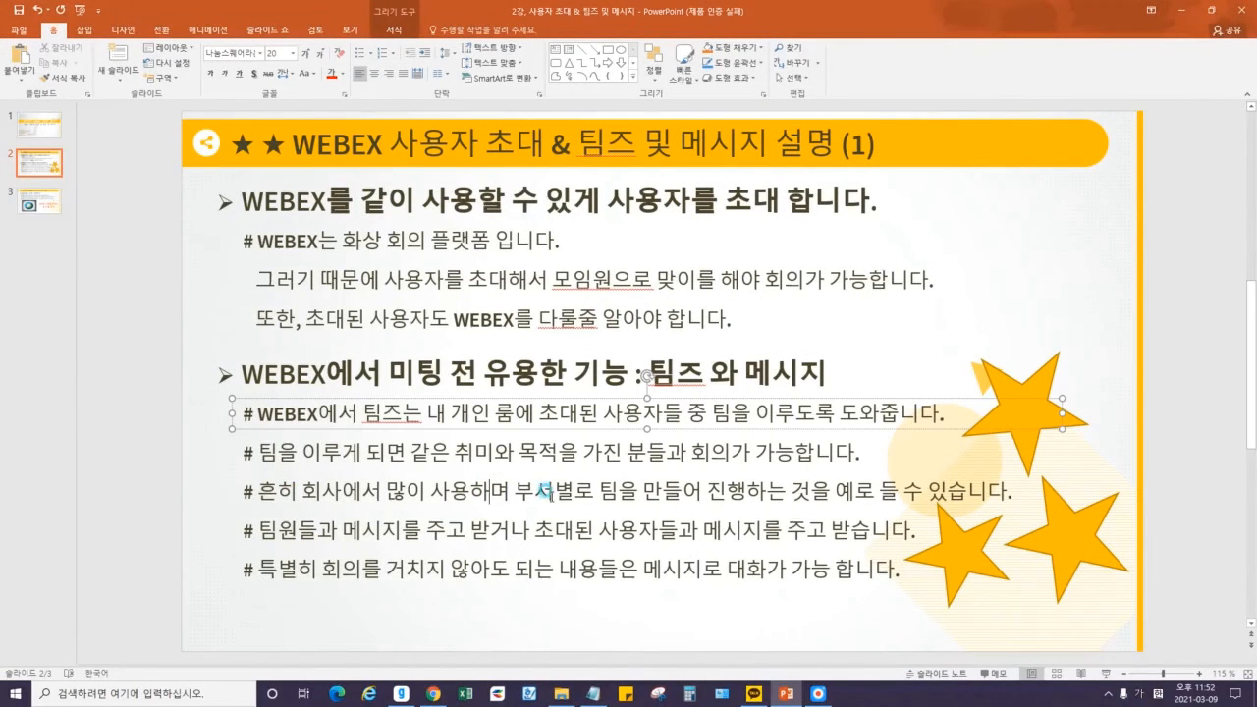
pyautogui.moveTo(596, 487); pyautogui.dragTo(796, 480)
pyautogui.click(800, 481)
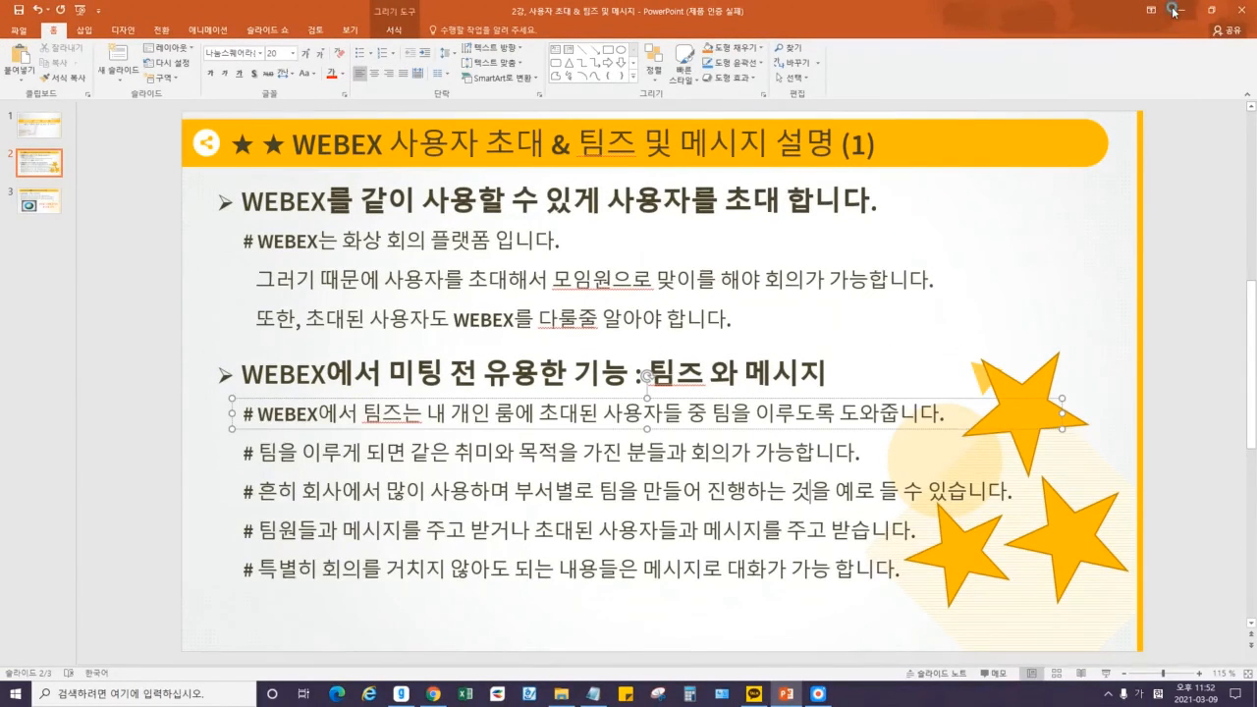
pyautogui.click(1182, 9)
pyautogui.click(382, 224)
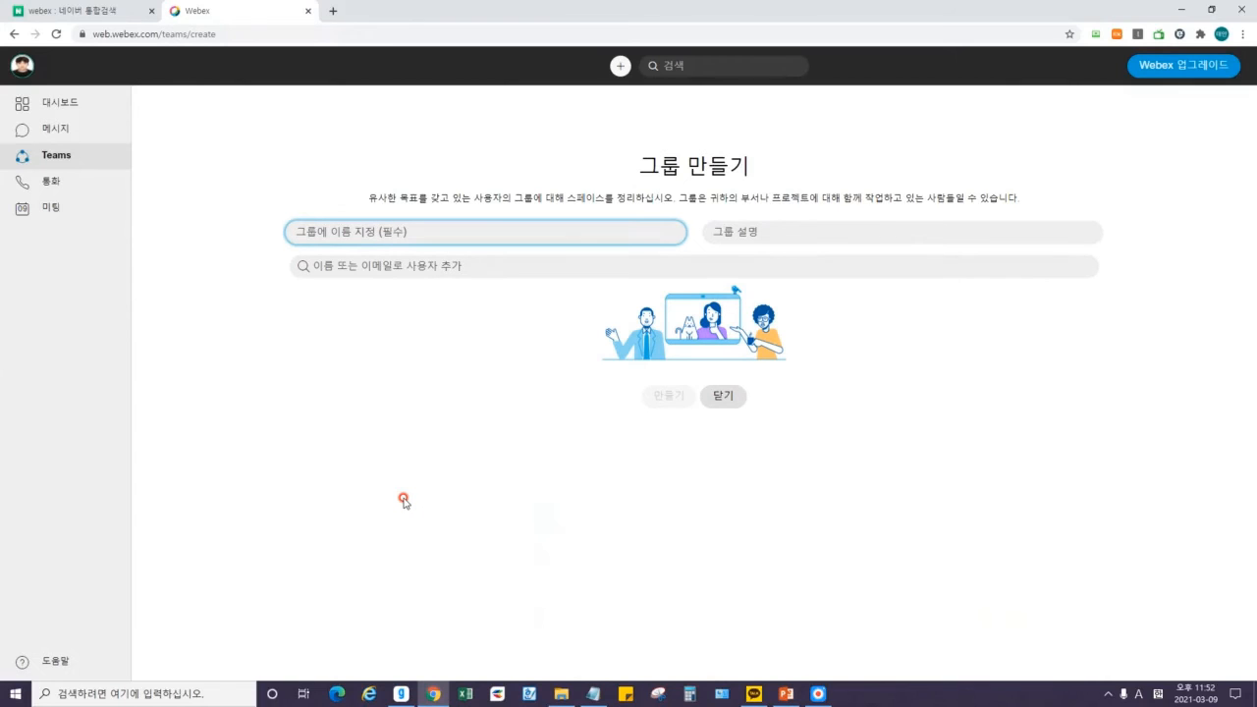
# Enter 00그룹, 영업 2팀 as the new group's name.
pyautogui.write('야')
pyautogui.press('BackSpace')
pyautogui.write('야')
pyautogui.press('BackSpace')
pyautogui.write('00그룹, 영')
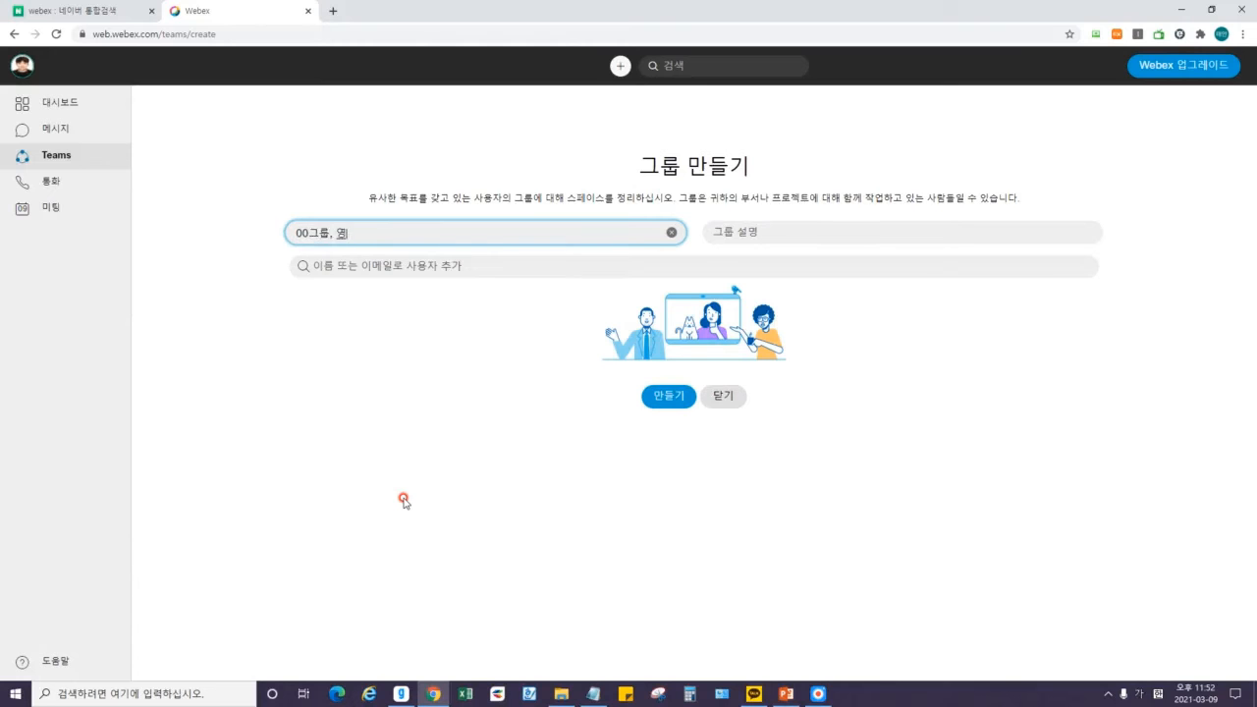
pyautogui.write('업 2팀')
pyautogui.click(472, 508)
# Enter the description 들어오면 이메일로 알려주세요! and begin typing a member in the add-user field.
pyautogui.click(778, 232)
pyautogui.write('들엉')
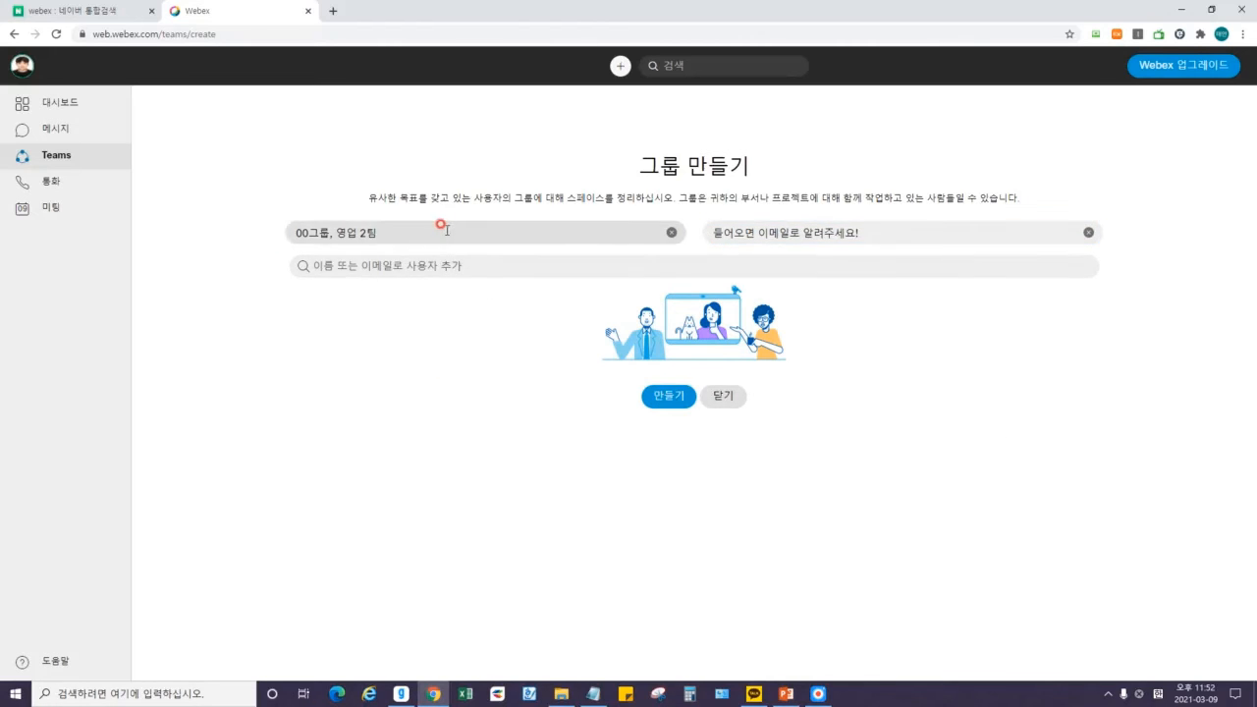
pyautogui.click(419, 266)
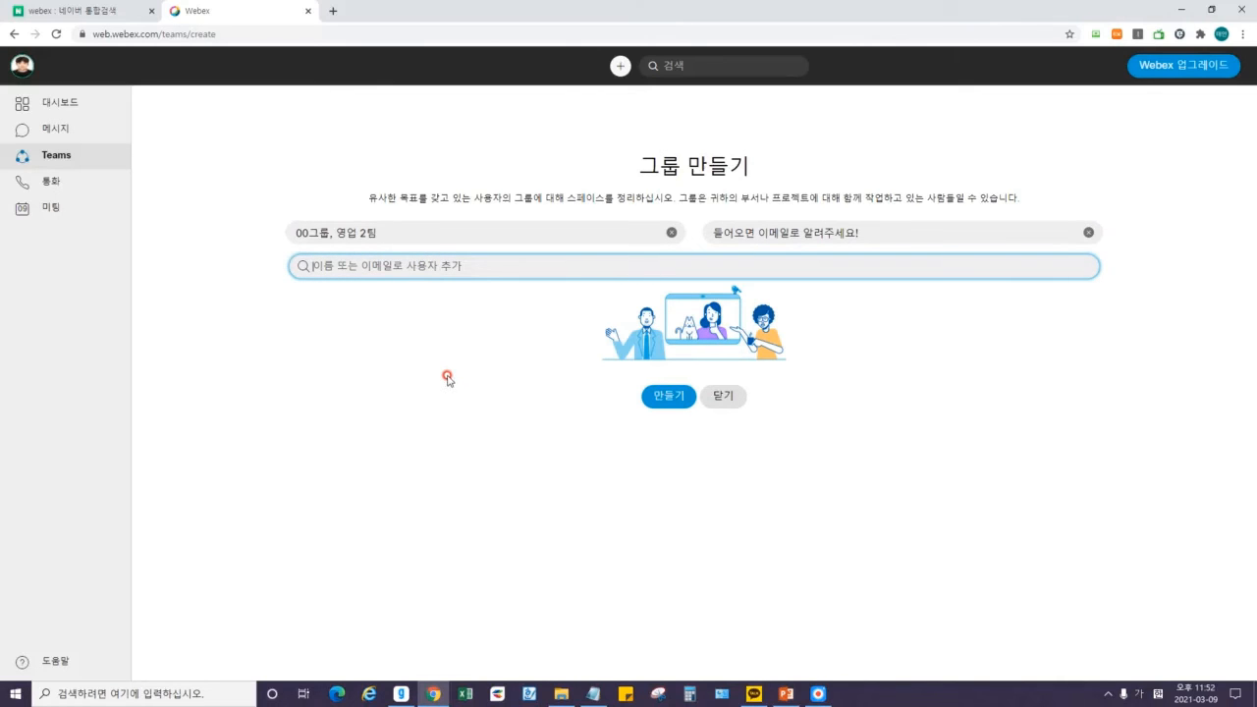
pyautogui.write('개')
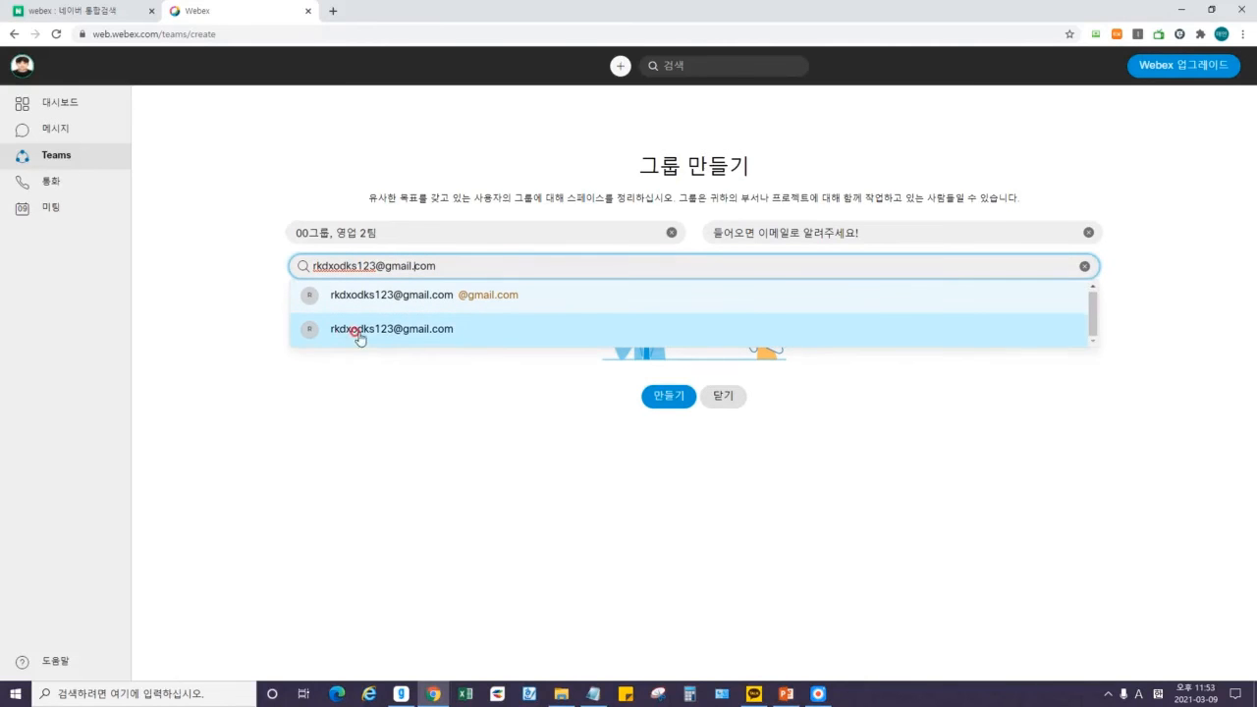
# Add the suggested Gmail contact as the group's first member.
pyautogui.click(404, 331)
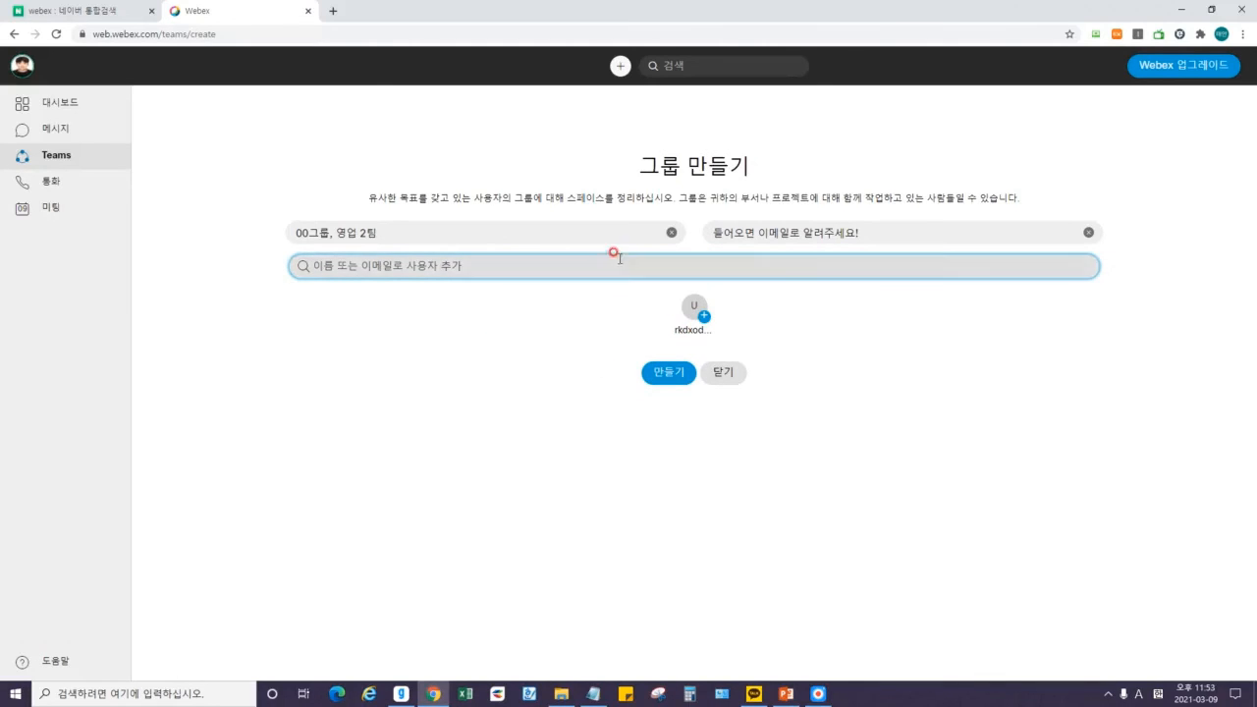
pyautogui.moveTo(377, 233); pyautogui.dragTo(335, 240)
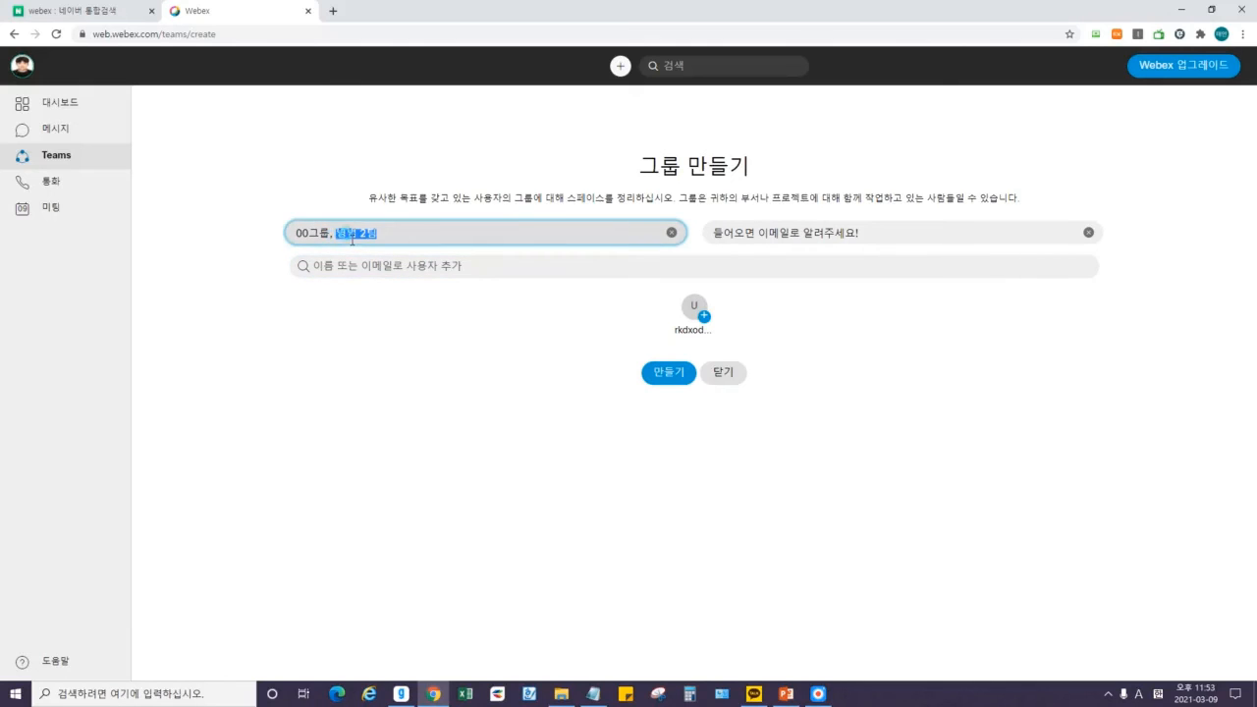
pyautogui.click(365, 268)
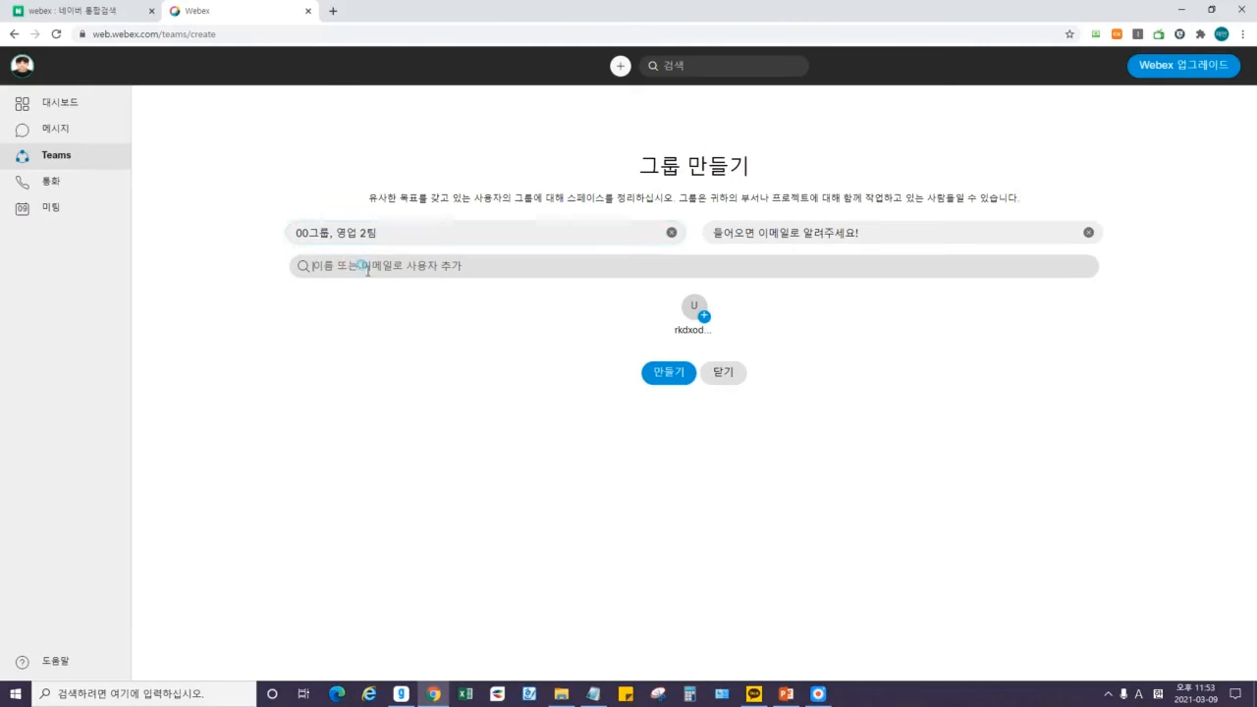
# Draw red annotation marks beside the added member, then erase them.
pyautogui.click(818, 693)
pyautogui.click(724, 59)
pyautogui.moveTo(750, 337)
pyautogui.mouseDown()
pyautogui.moveTo(732, 297)
pyautogui.moveTo(749, 336)
pyautogui.moveTo(864, 309)
pyautogui.moveTo(848, 316)
pyautogui.mouseUp()
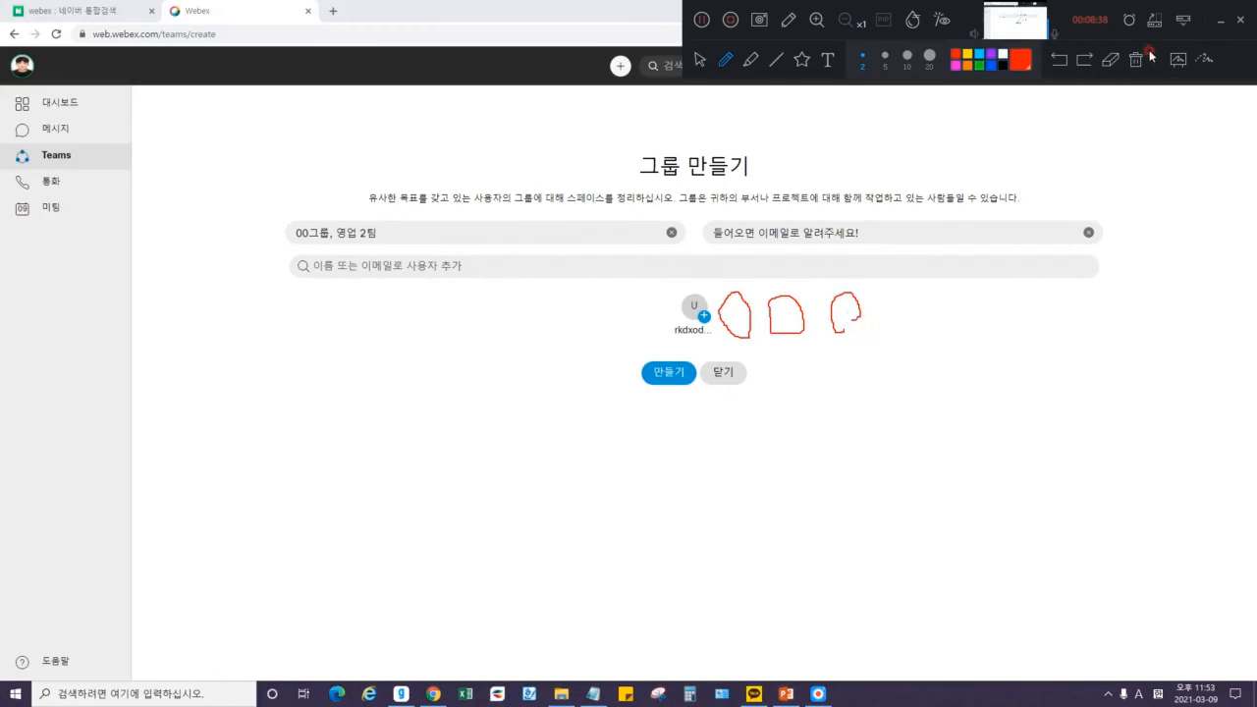
pyautogui.click(1136, 59)
pyautogui.click(1220, 21)
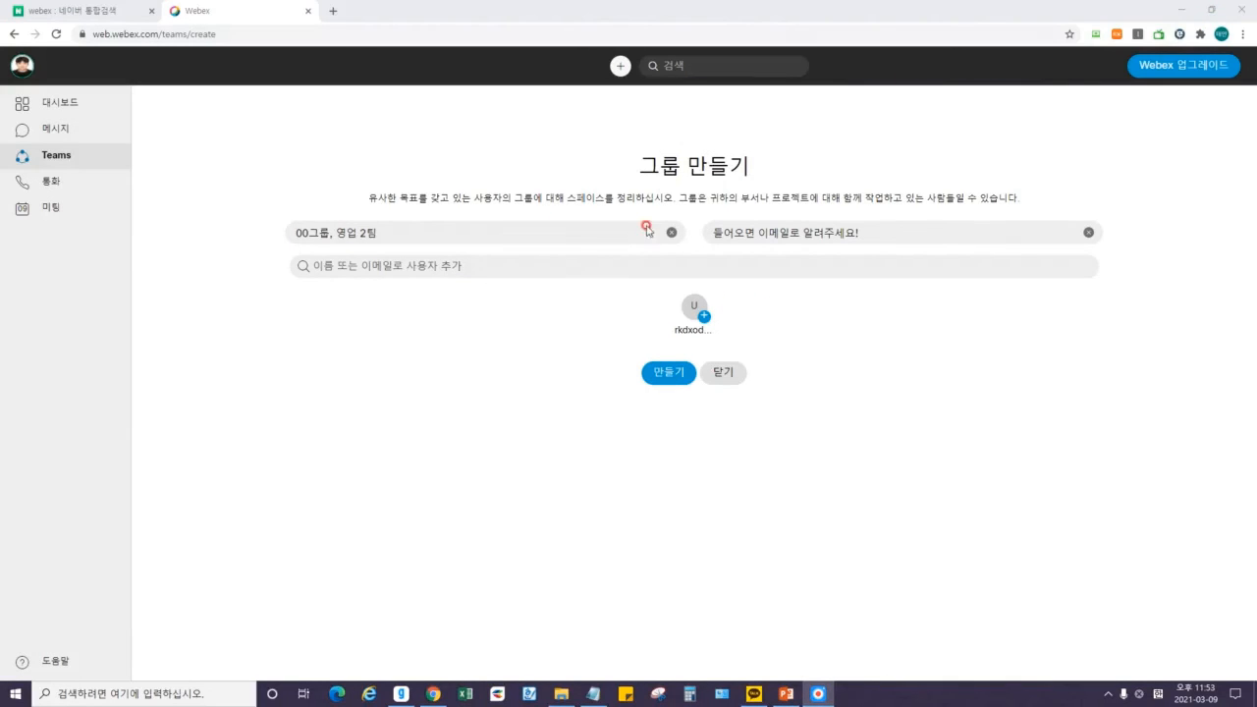
# Invite a second, non-Webex e-mail address as a member and create the group.
pyautogui.click(392, 257)
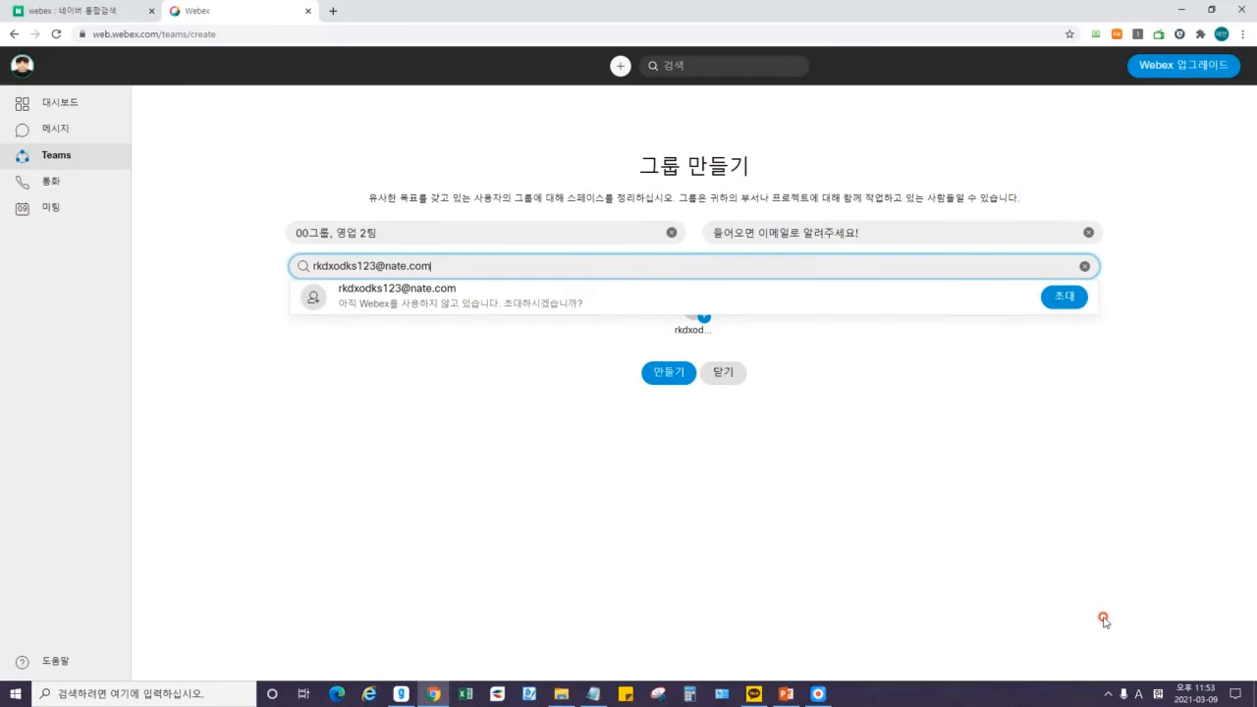
pyautogui.click(753, 490)
pyautogui.moveTo(392, 265); pyautogui.dragTo(448, 264)
pyautogui.click(449, 264)
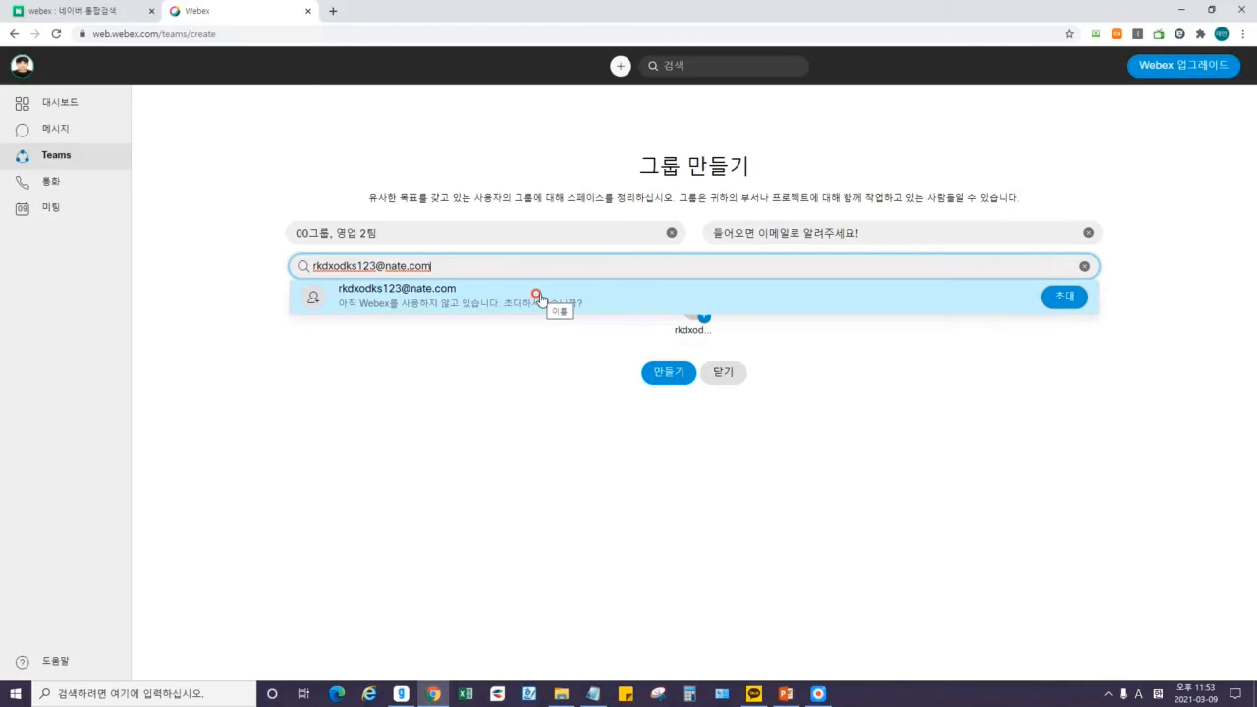
pyautogui.click(1064, 296)
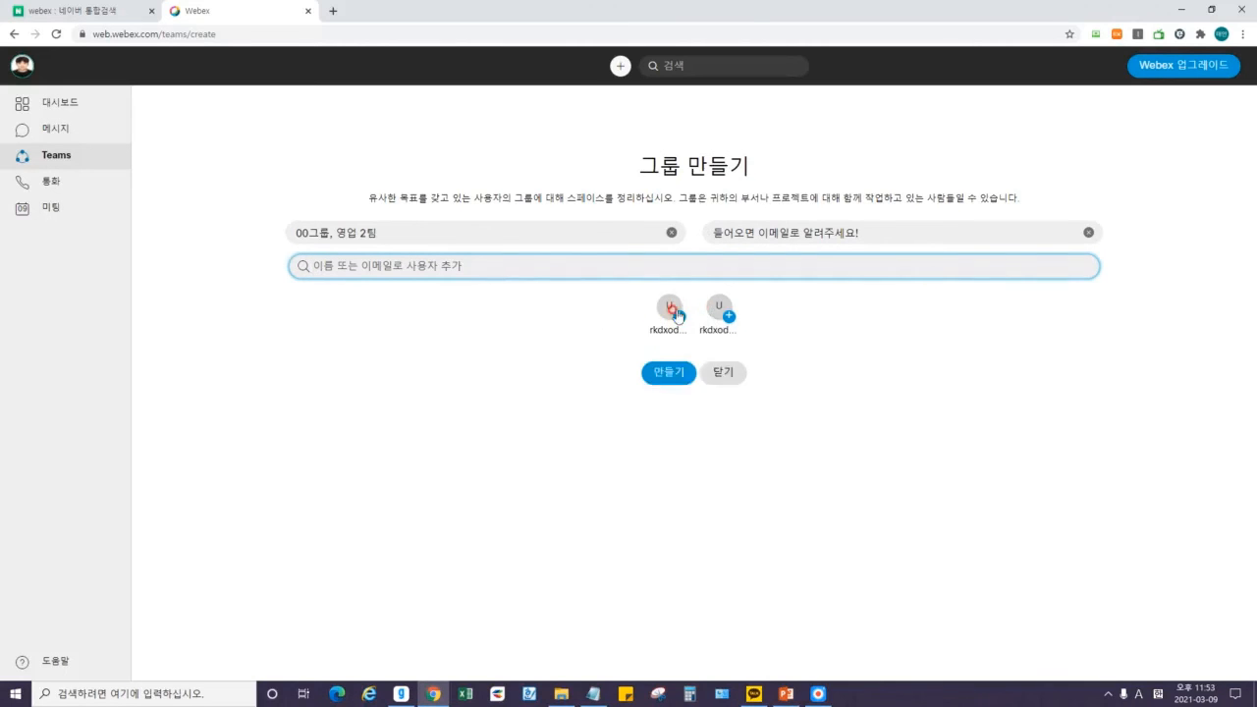
pyautogui.click(670, 373)
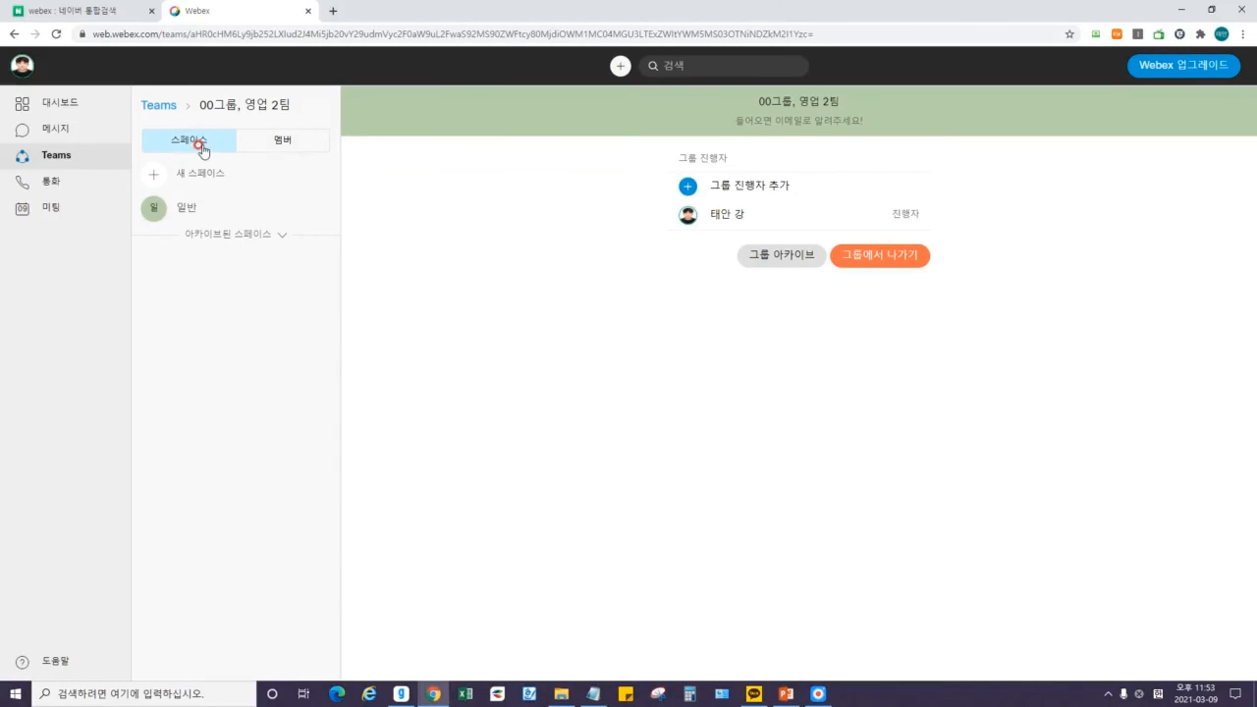
# Show the 00그룹, 영업 2팀 member list: the organiser plus two invited addresses.
pyautogui.click(257, 145)
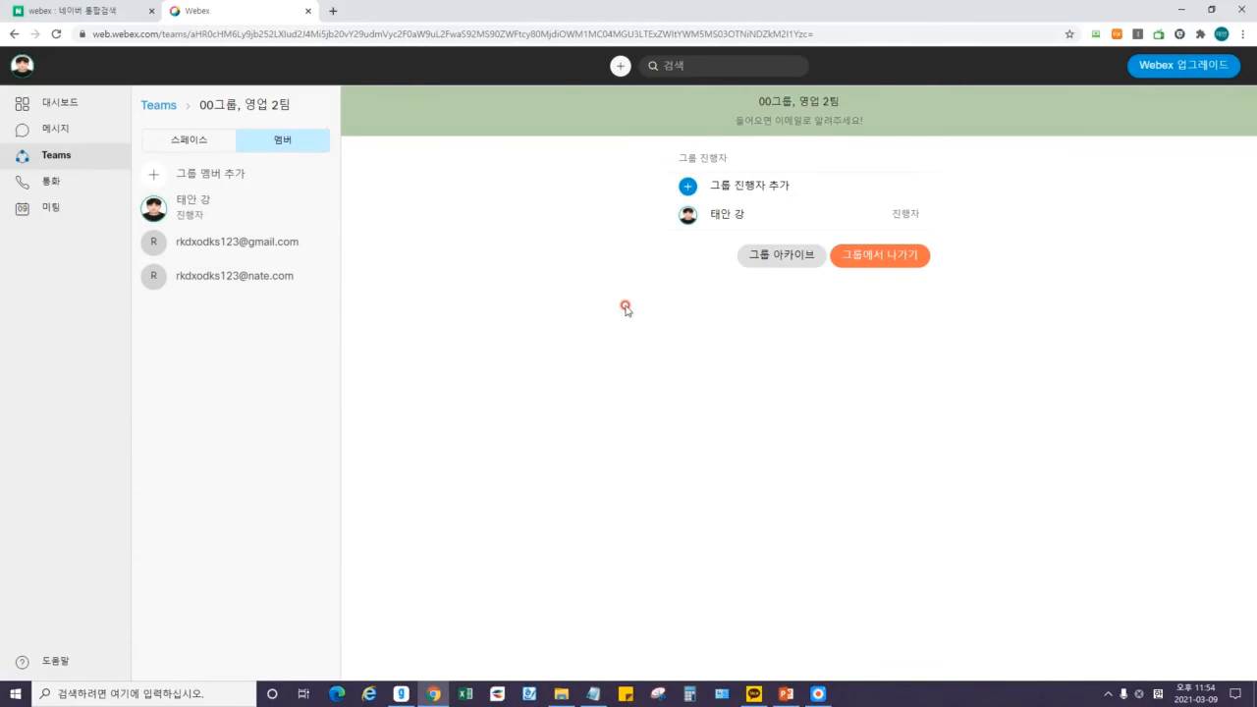
pyautogui.moveTo(951, 322); pyautogui.dragTo(628, 121)
pyautogui.click(578, 251)
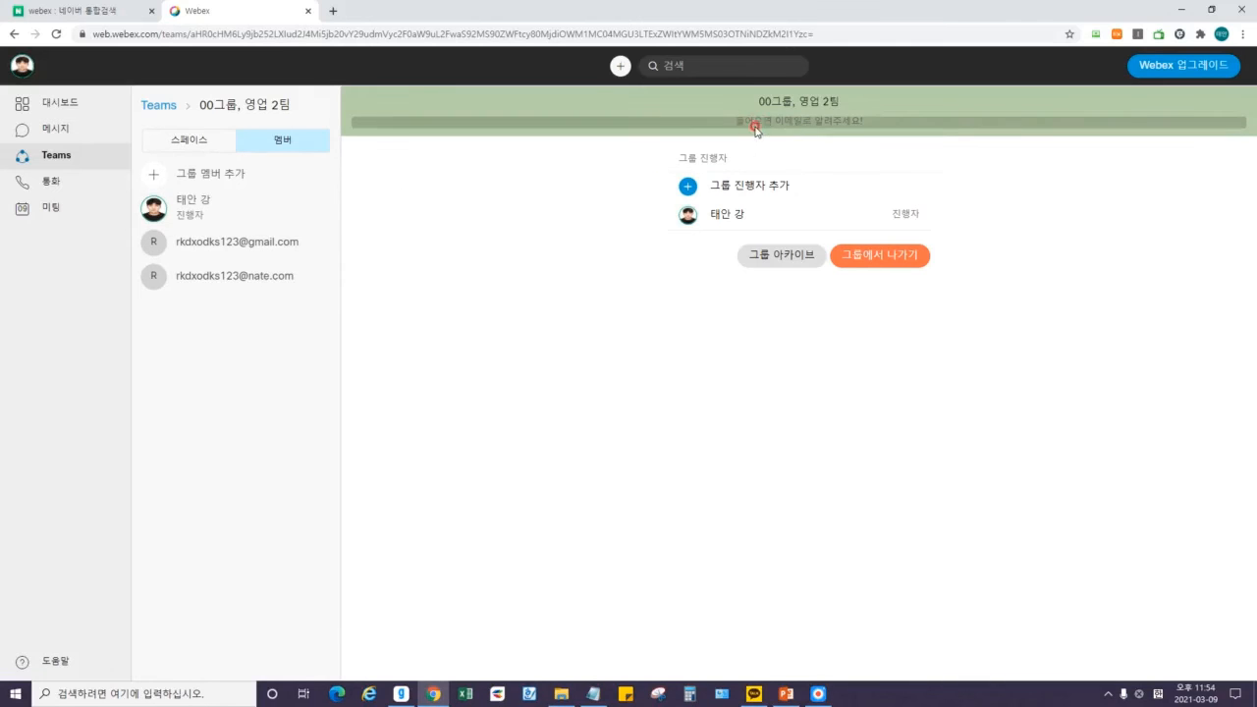
# Highlight the group banner description and title, leaving the title unchanged.
pyautogui.moveTo(776, 120); pyautogui.dragTo(872, 119)
pyautogui.click(973, 174)
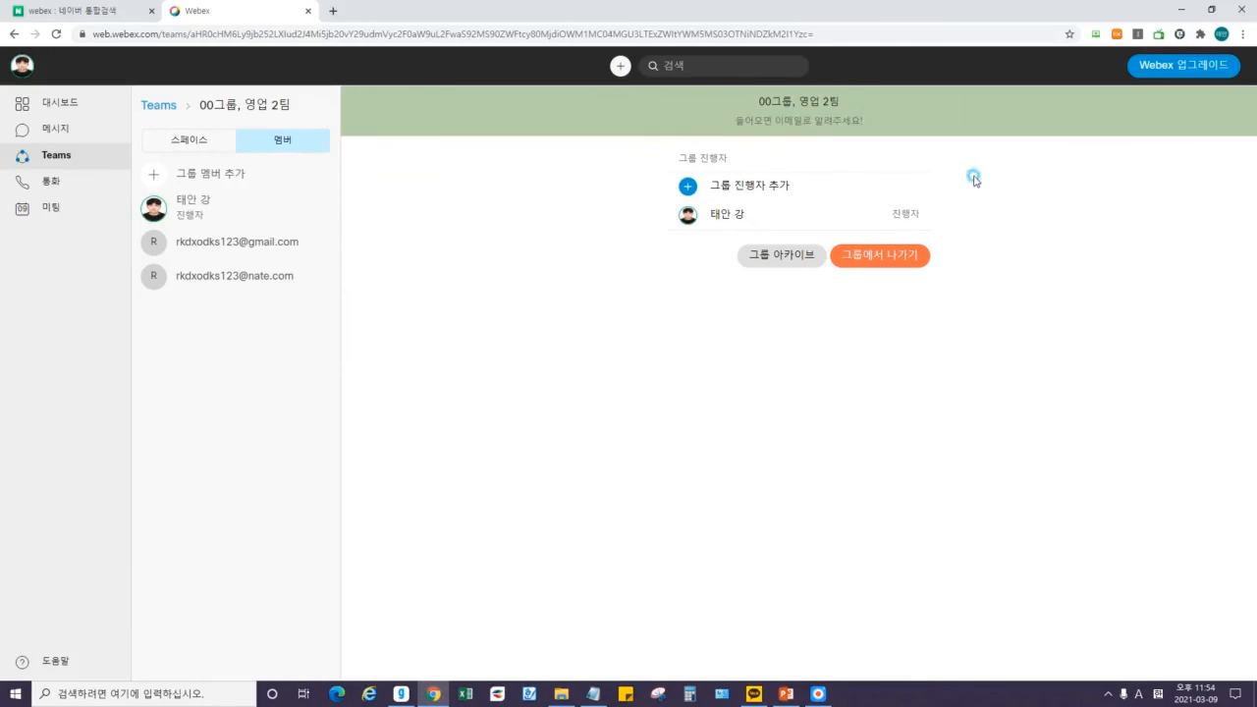
pyautogui.click(823, 107)
pyautogui.moveTo(697, 102); pyautogui.dragTo(952, 147)
pyautogui.click(1054, 226)
pyautogui.click(375, 257)
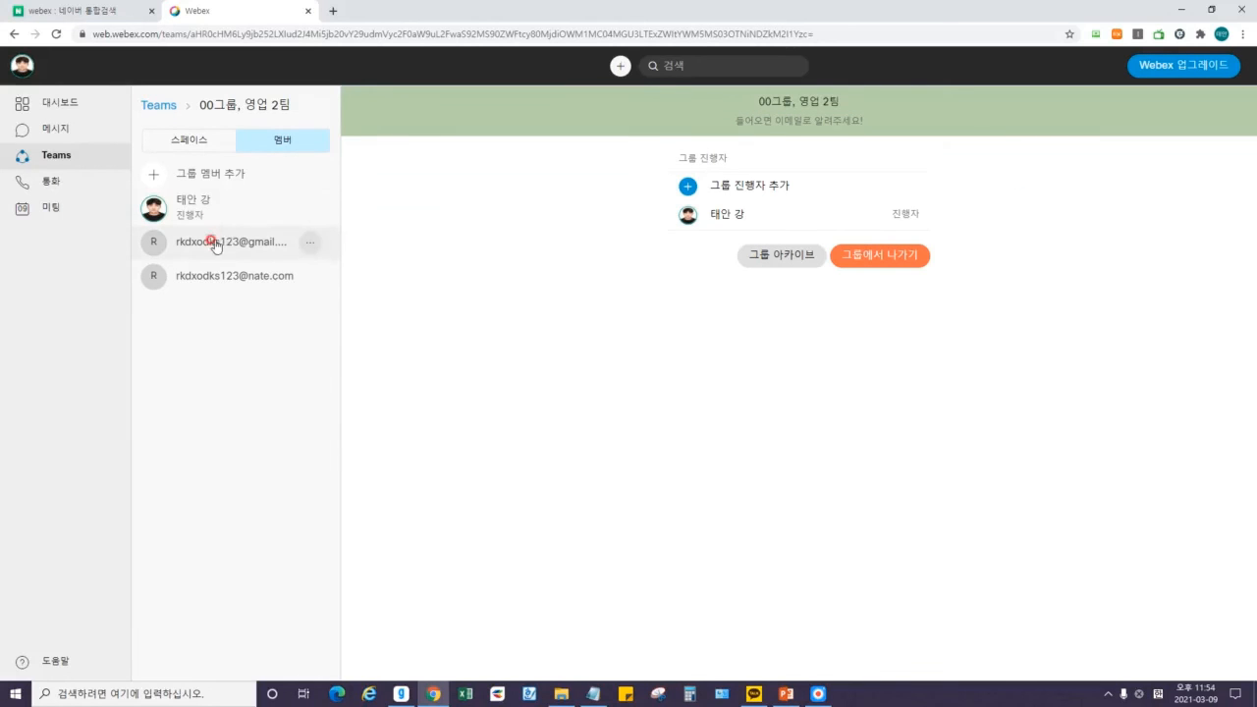
# Start a direct message with the first invited Gmail member via 메시지 보내기.
pyautogui.click(310, 244)
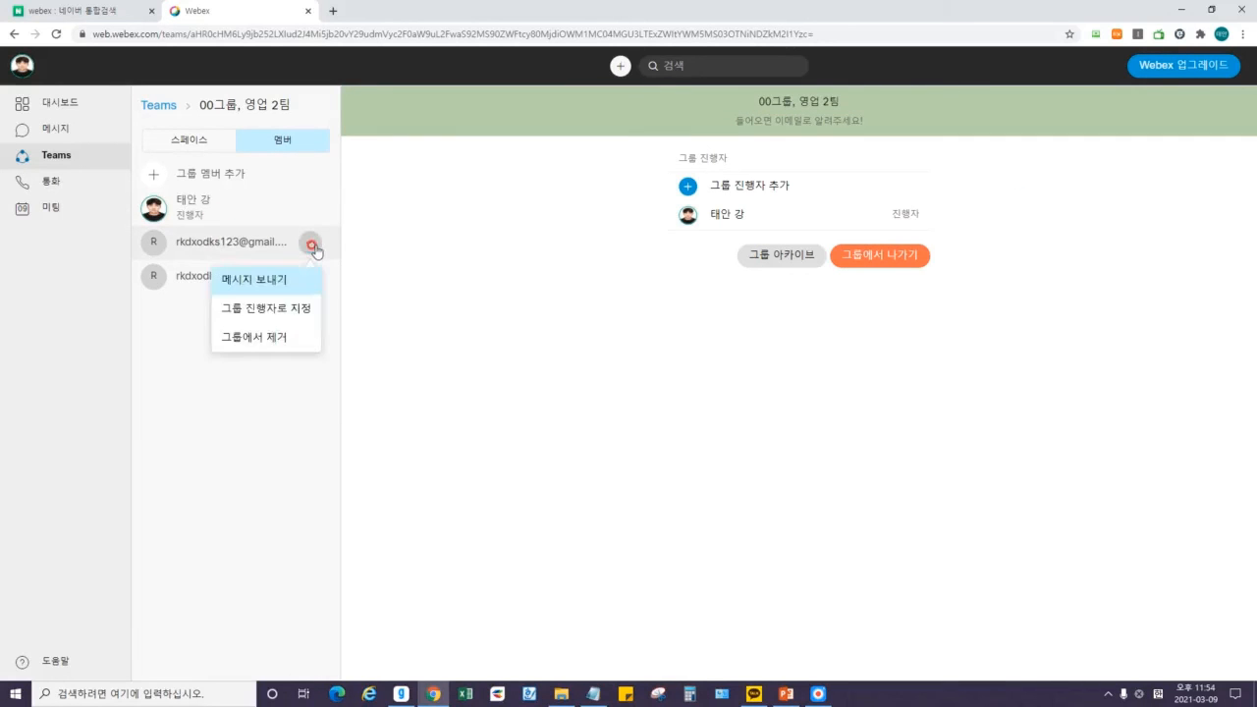
pyautogui.click(266, 343)
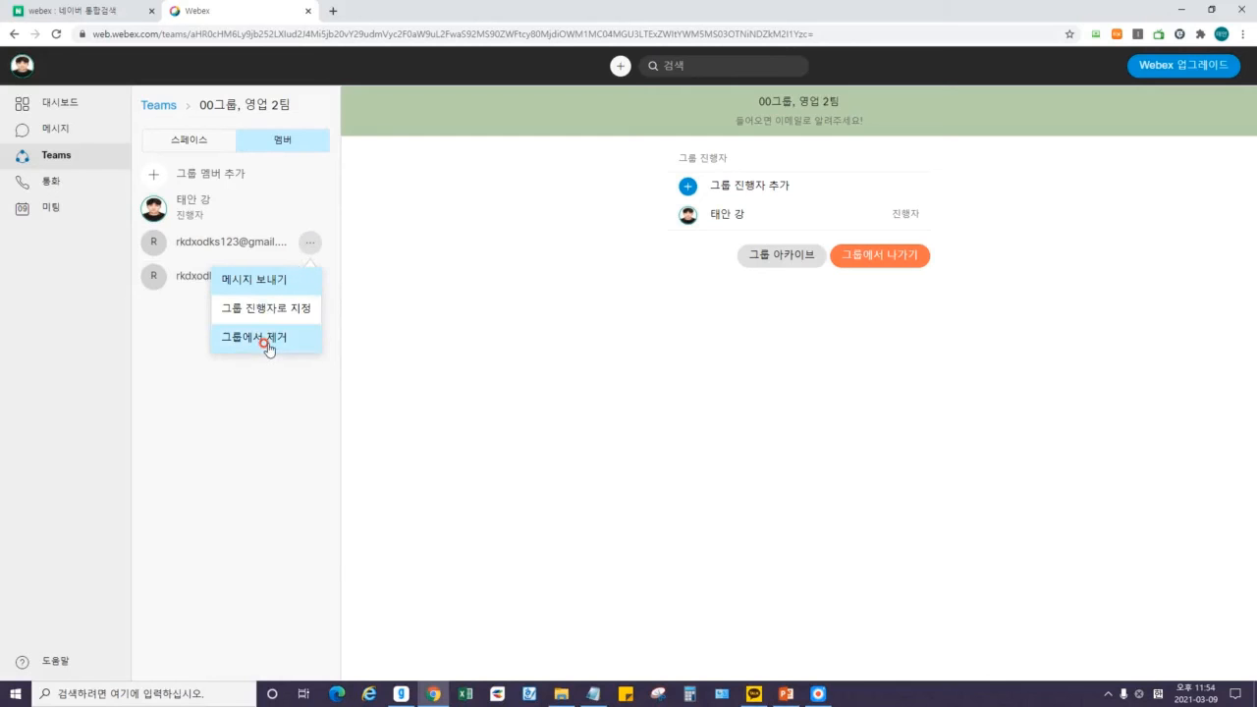
pyautogui.click(252, 280)
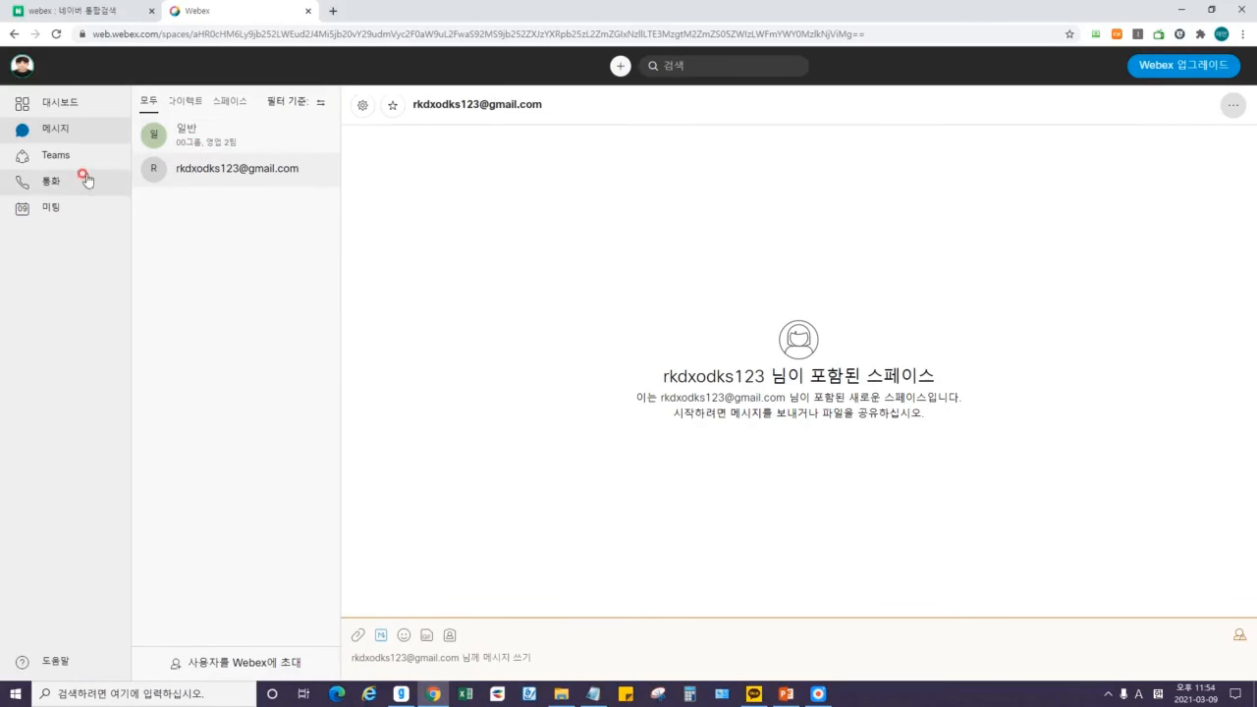
# Reopen 00그룹, 영업 2팀 and view a member's options without removing anyone.
pyautogui.click(57, 157)
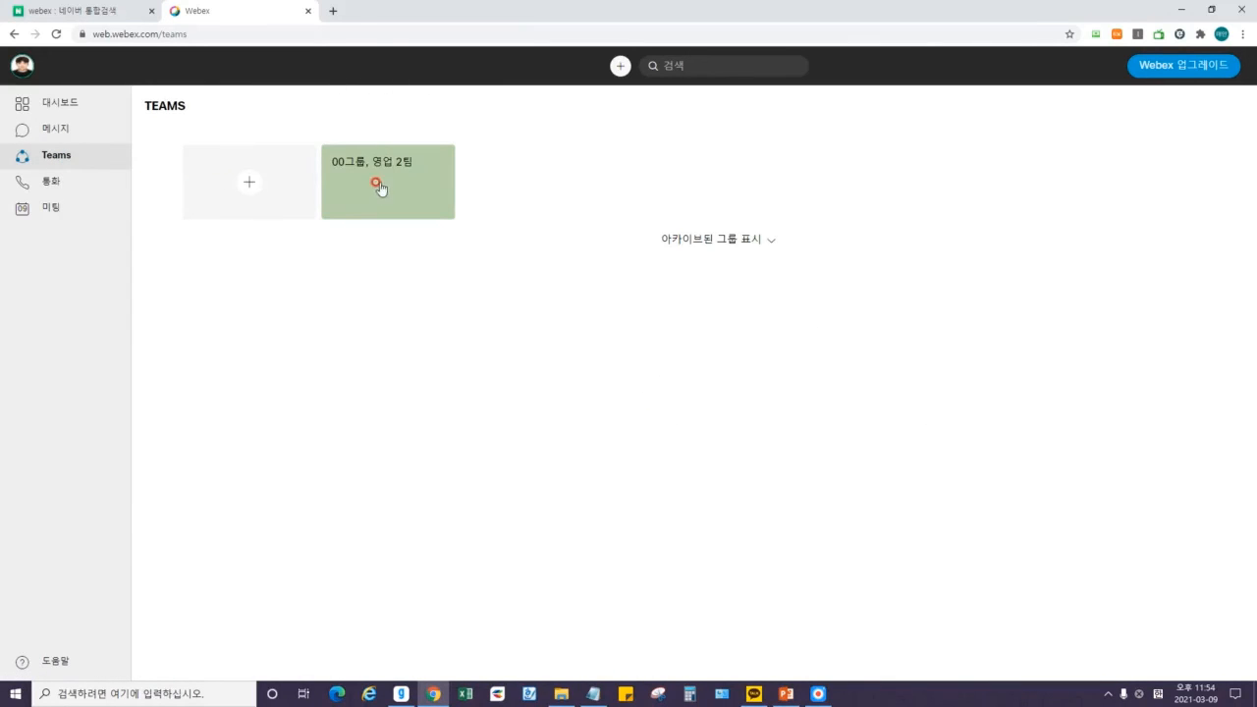
pyautogui.click(378, 185)
pyautogui.click(282, 141)
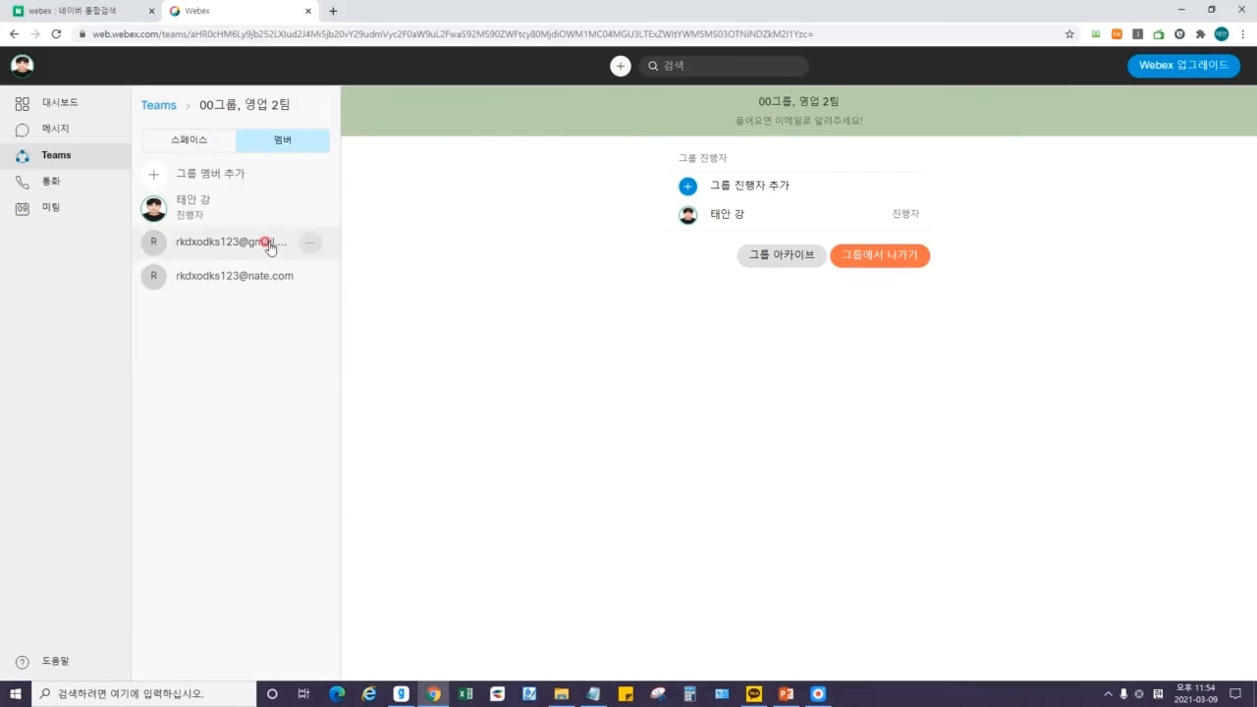
pyautogui.click(308, 279)
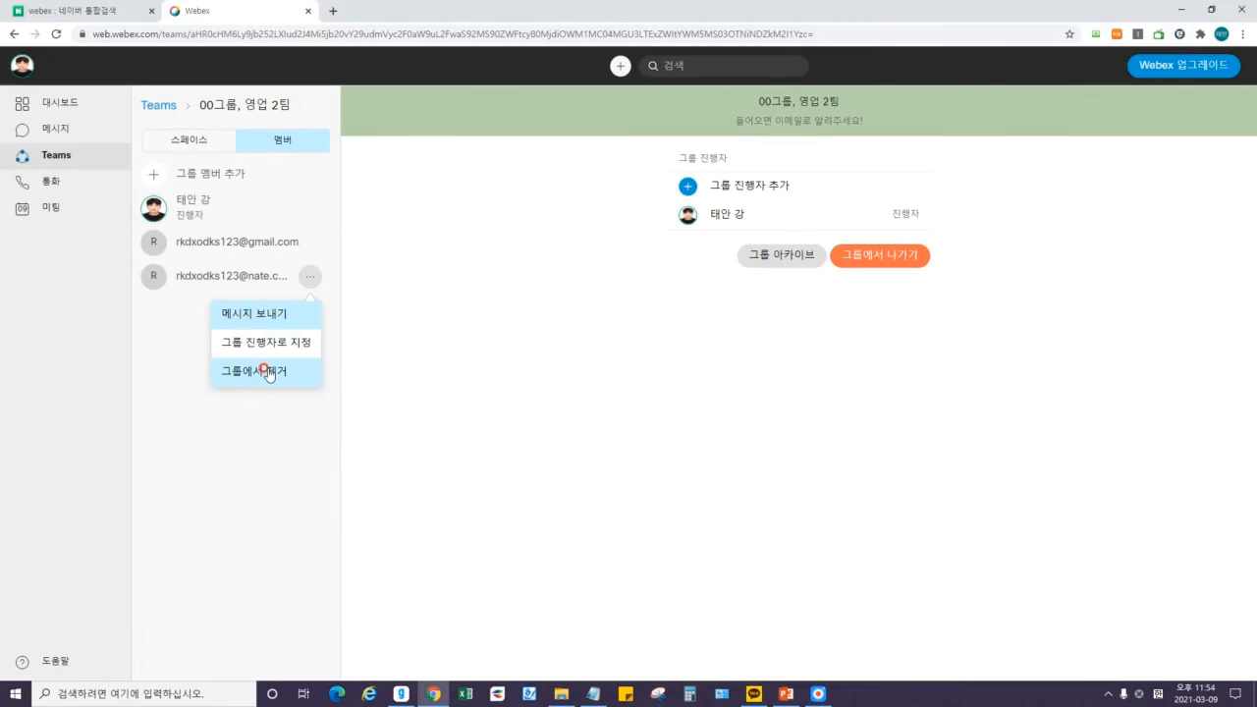
pyautogui.click(559, 369)
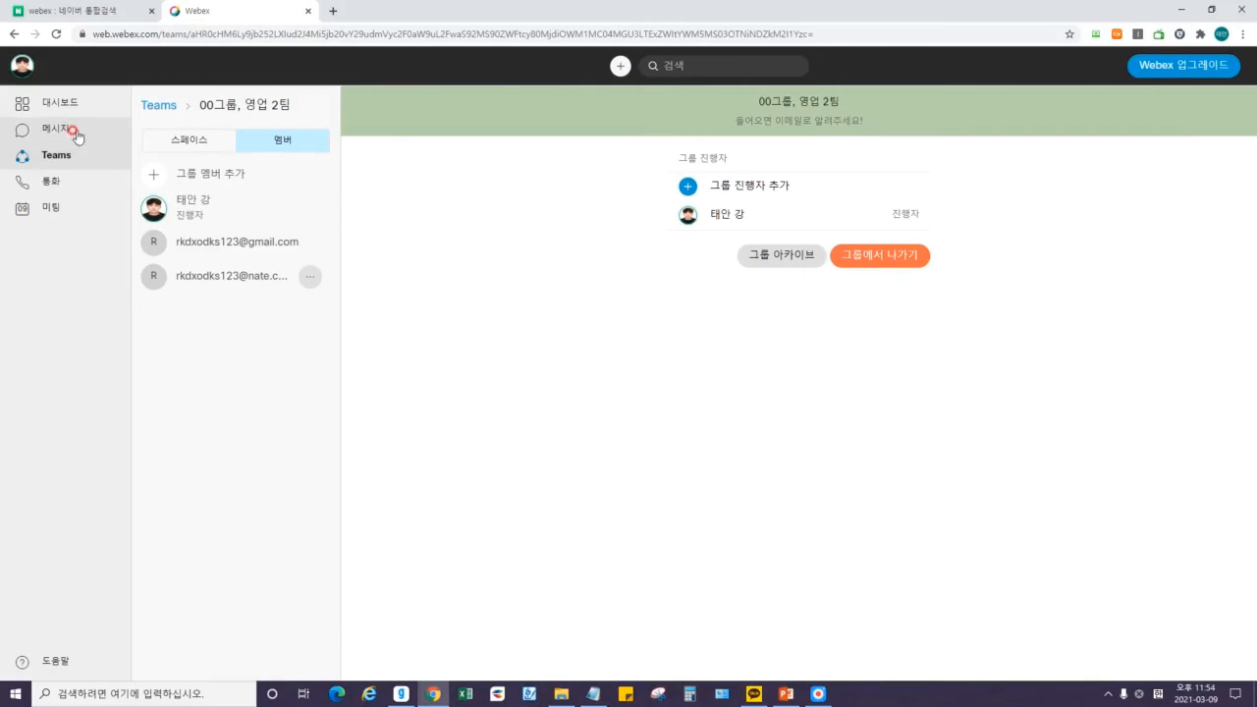
# Visit the 일반 space under 메시지, then return to Teams and open the 00그룹, 영업 2팀 page.
pyautogui.click(41, 129)
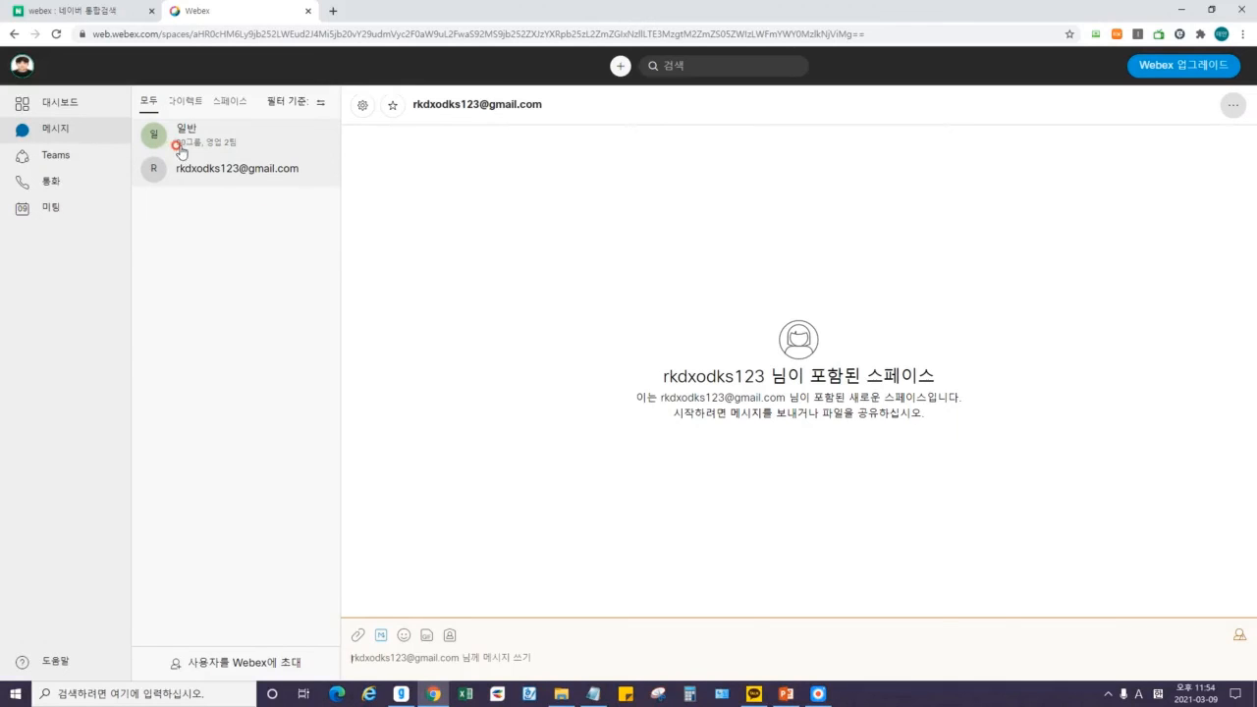
pyautogui.click(233, 152)
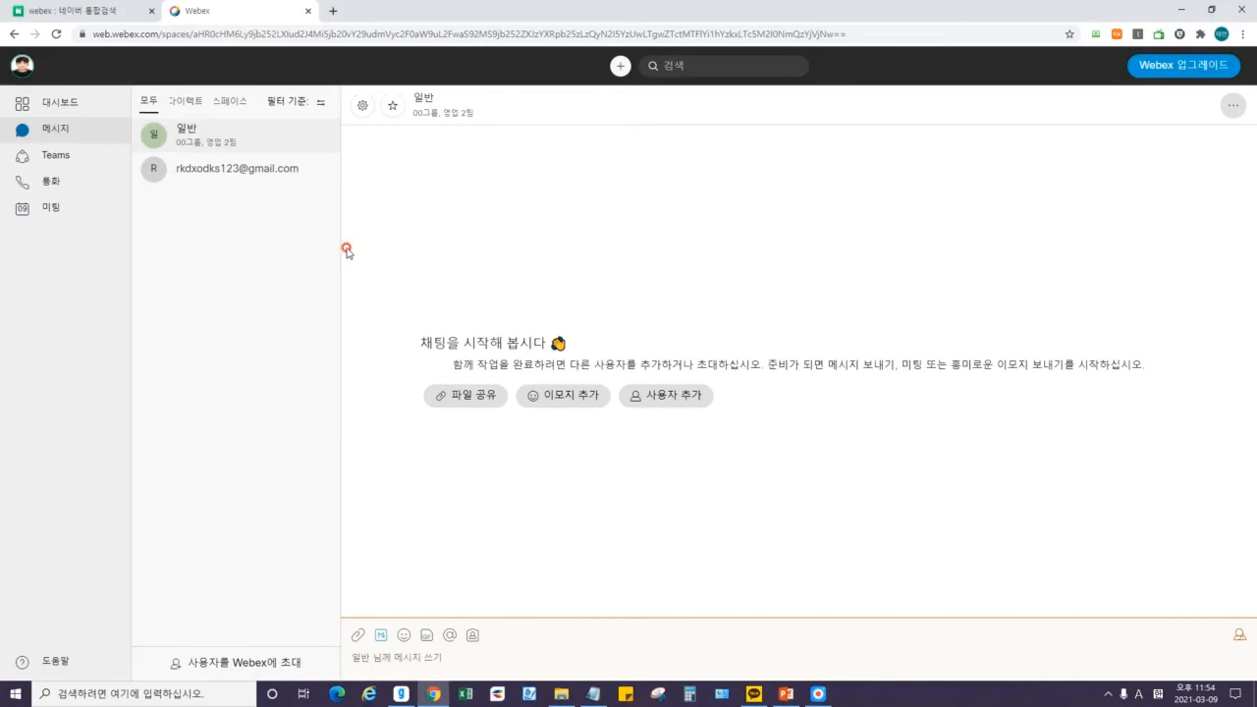
pyautogui.click(44, 159)
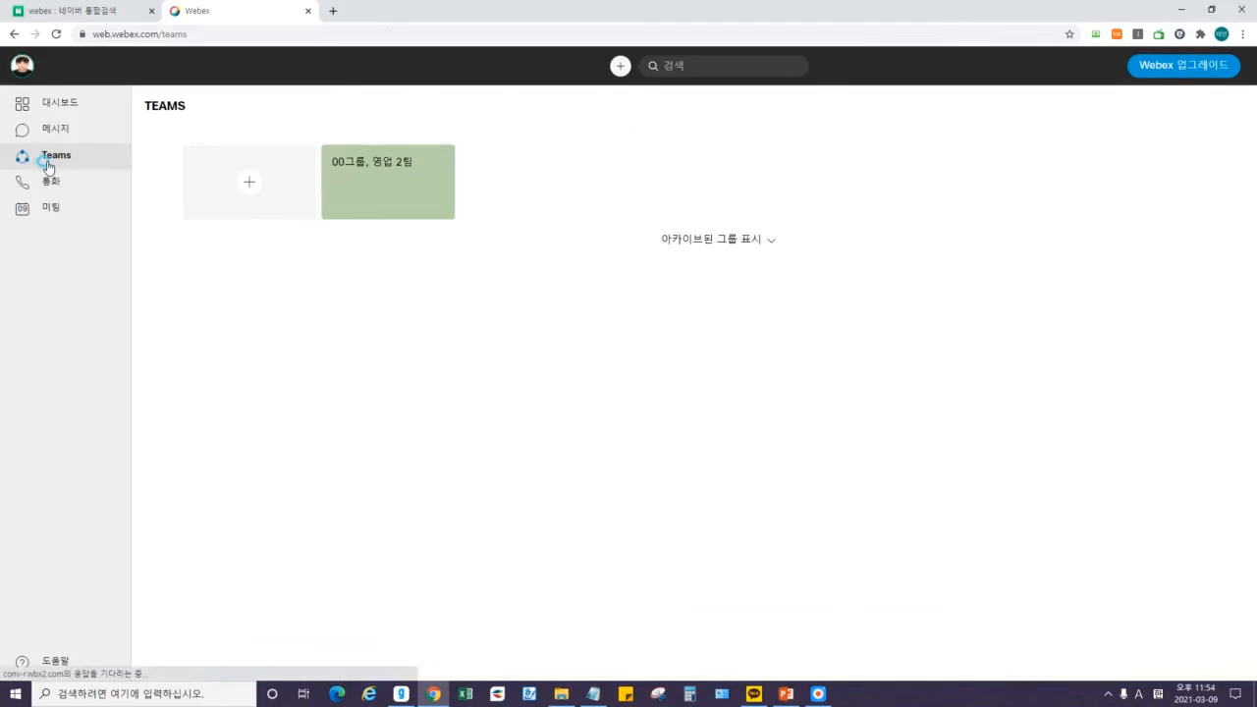
pyautogui.rightClick(411, 179)
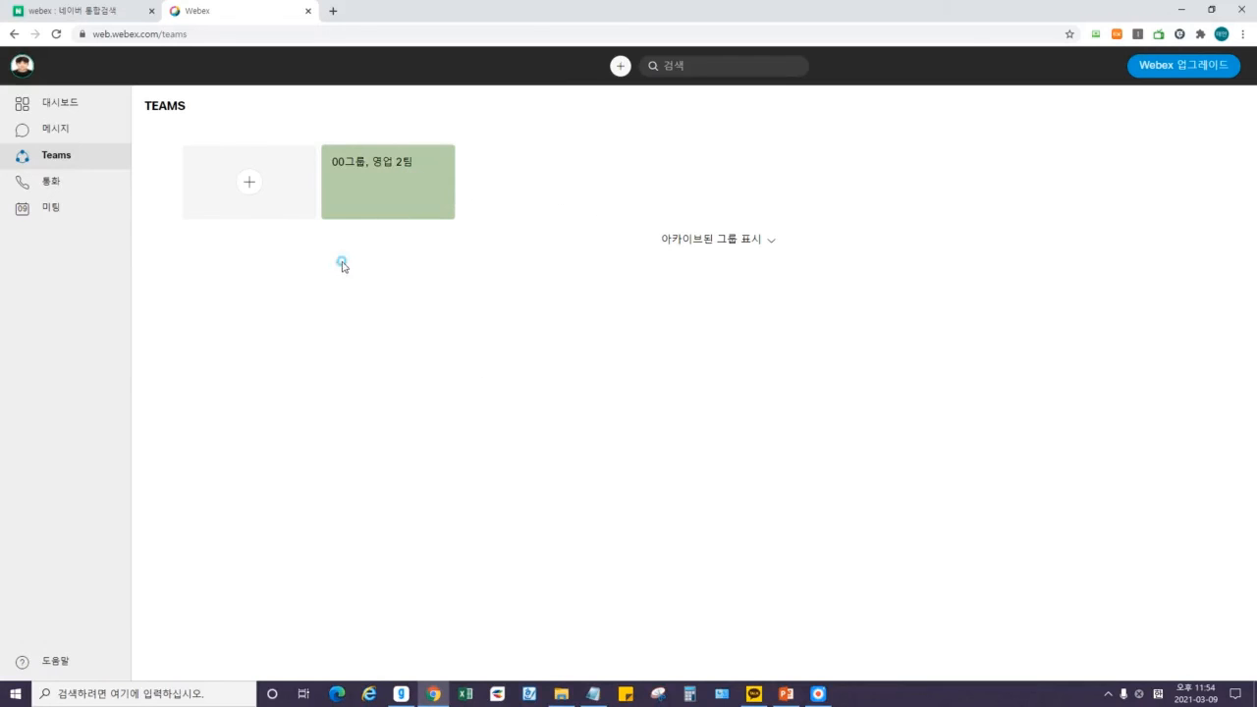
pyautogui.click(387, 168)
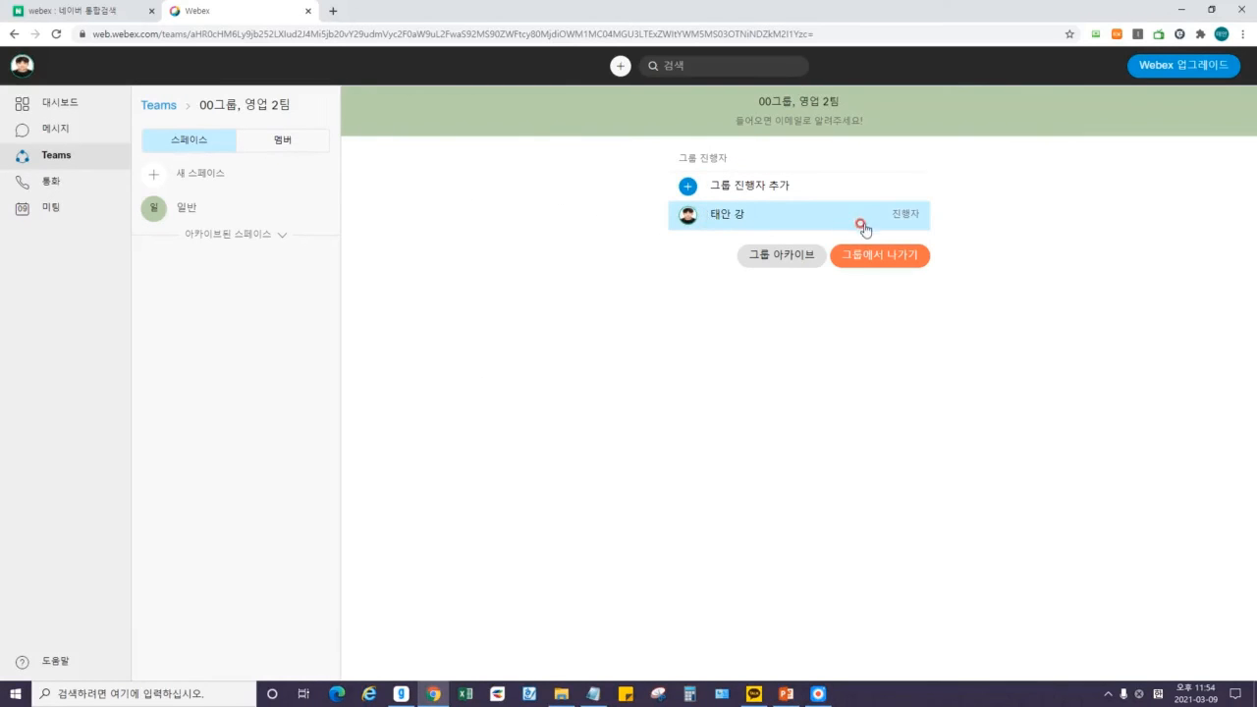
# Try leaving the group with 그룹에서 나가기 and dismiss the resulting error.
pyautogui.click(884, 258)
pyautogui.click(696, 287)
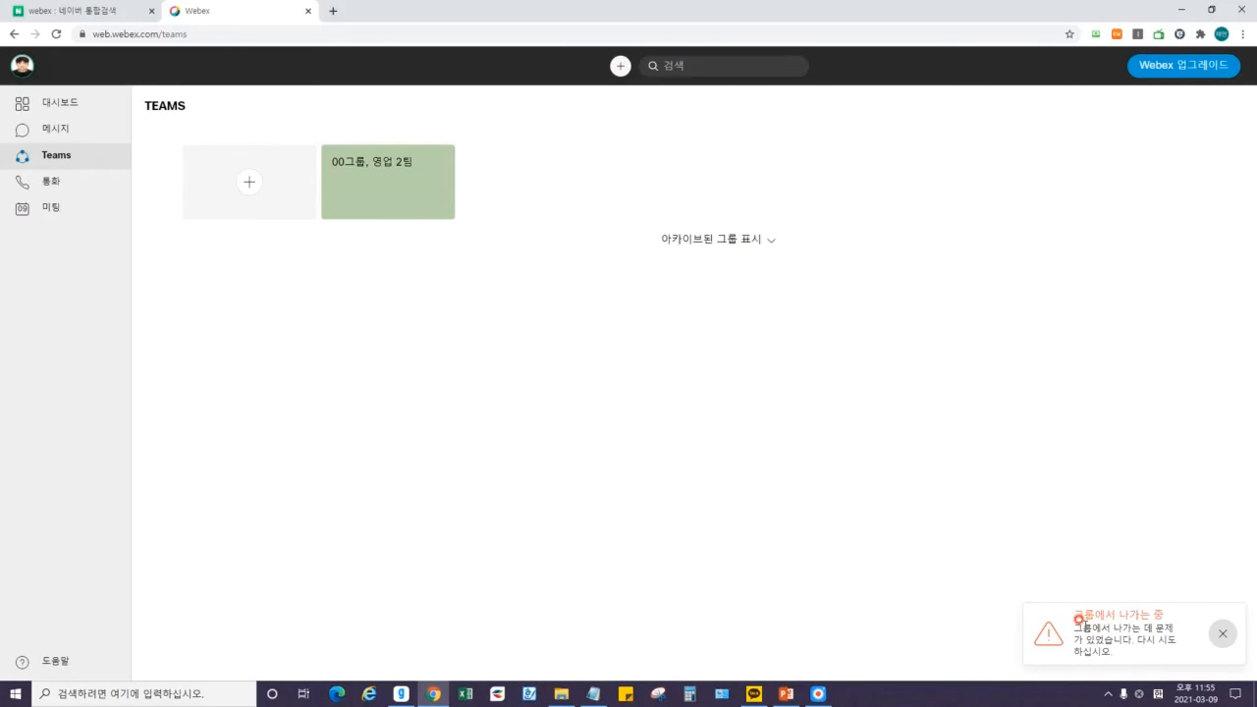
pyautogui.moveTo(1073, 629); pyautogui.dragTo(1129, 656)
pyautogui.click(1140, 658)
pyautogui.click(1068, 648)
# Reopen the team page, retry leaving the group, and dismiss the error again.
pyautogui.click(388, 189)
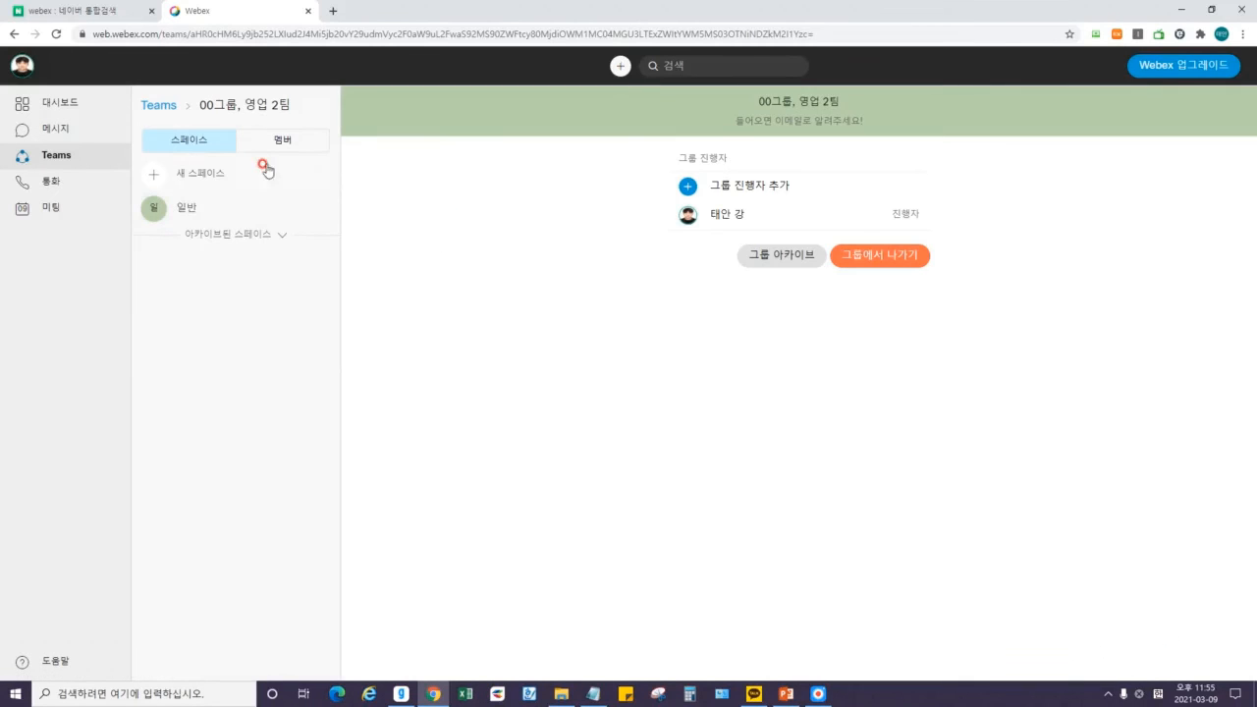
pyautogui.click(896, 255)
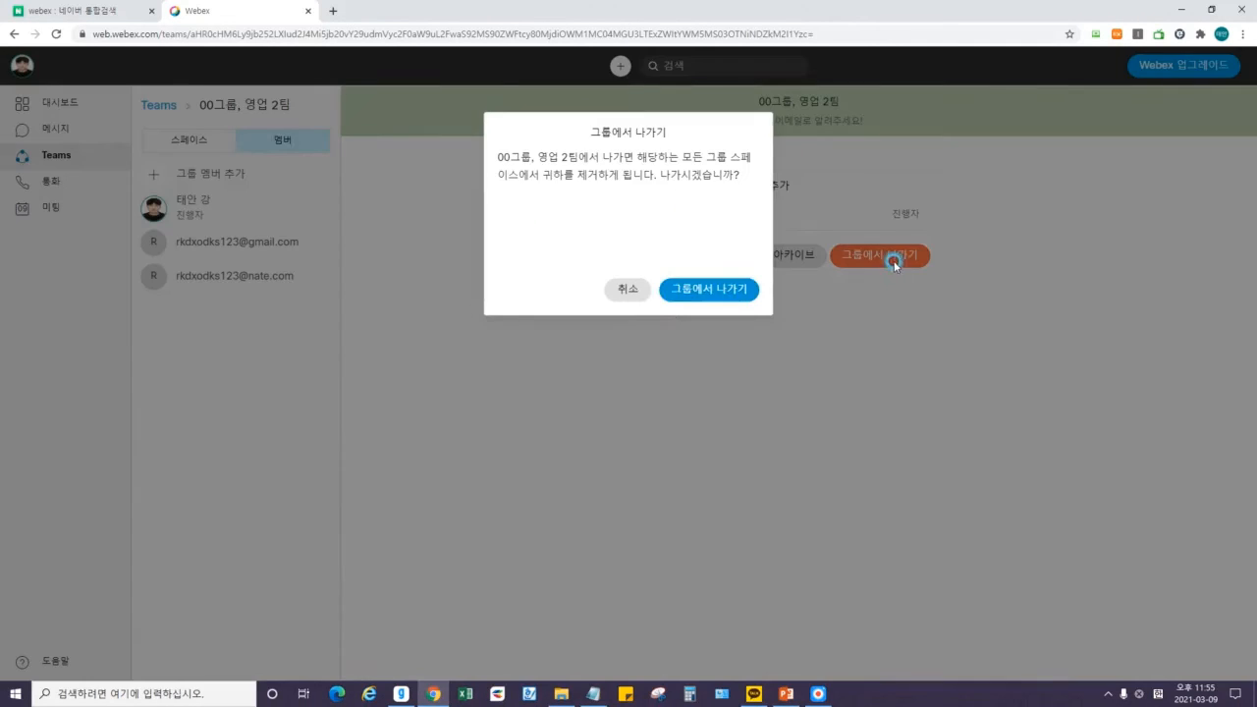
pyautogui.click(707, 290)
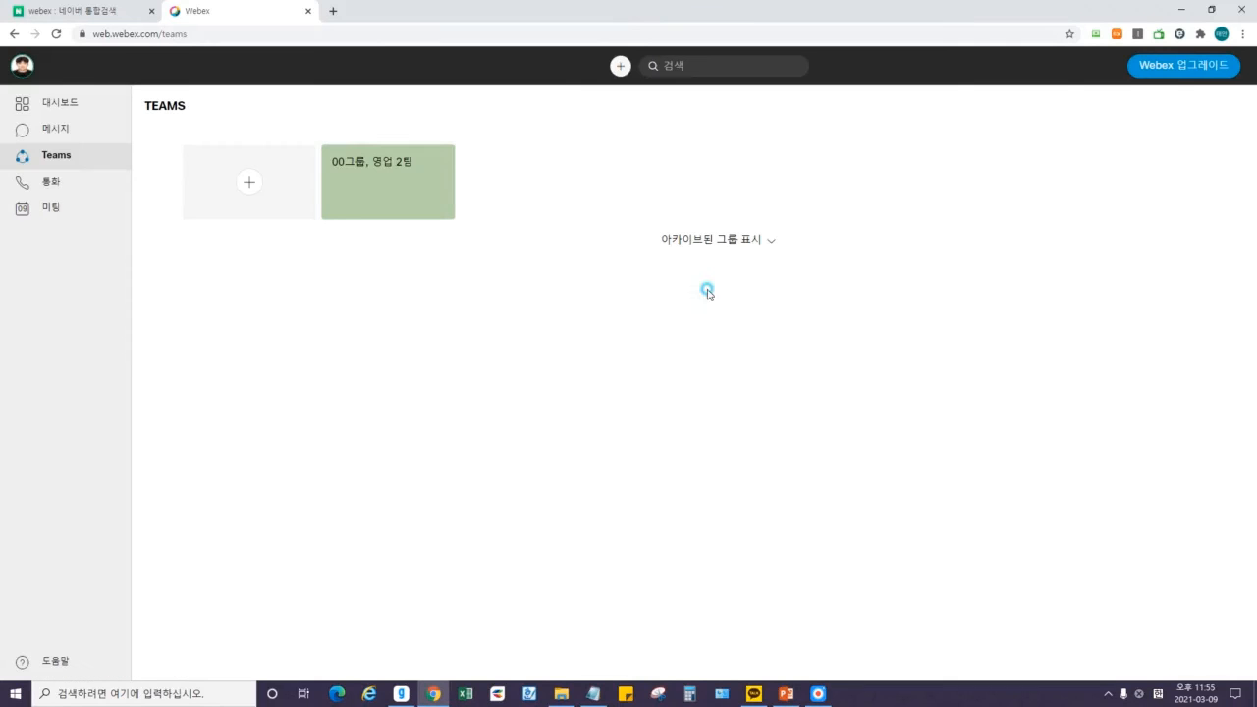
pyautogui.click(1223, 634)
# Bring PowerPoint forward and highlight 팀즈 in slide 2's heading.
pyautogui.click(51, 129)
pyautogui.hotkey('alt', 'Tab')
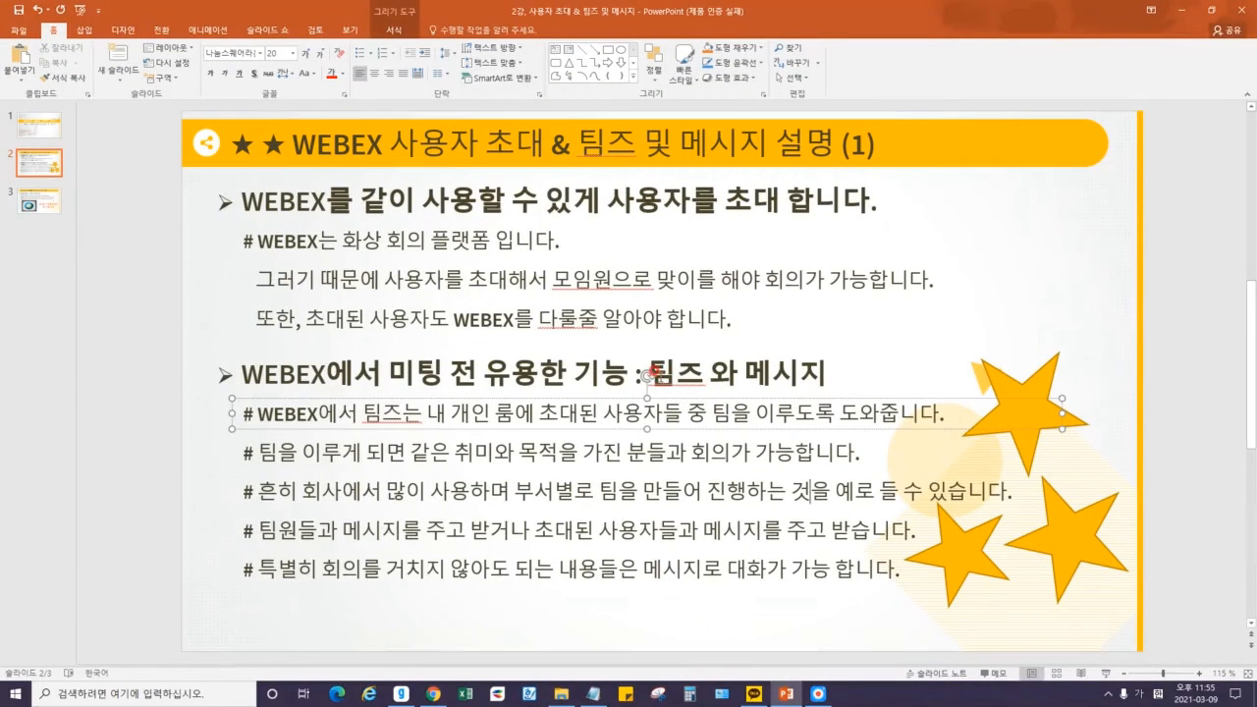
pyautogui.moveTo(646, 375); pyautogui.dragTo(705, 374)
pyautogui.click(735, 371)
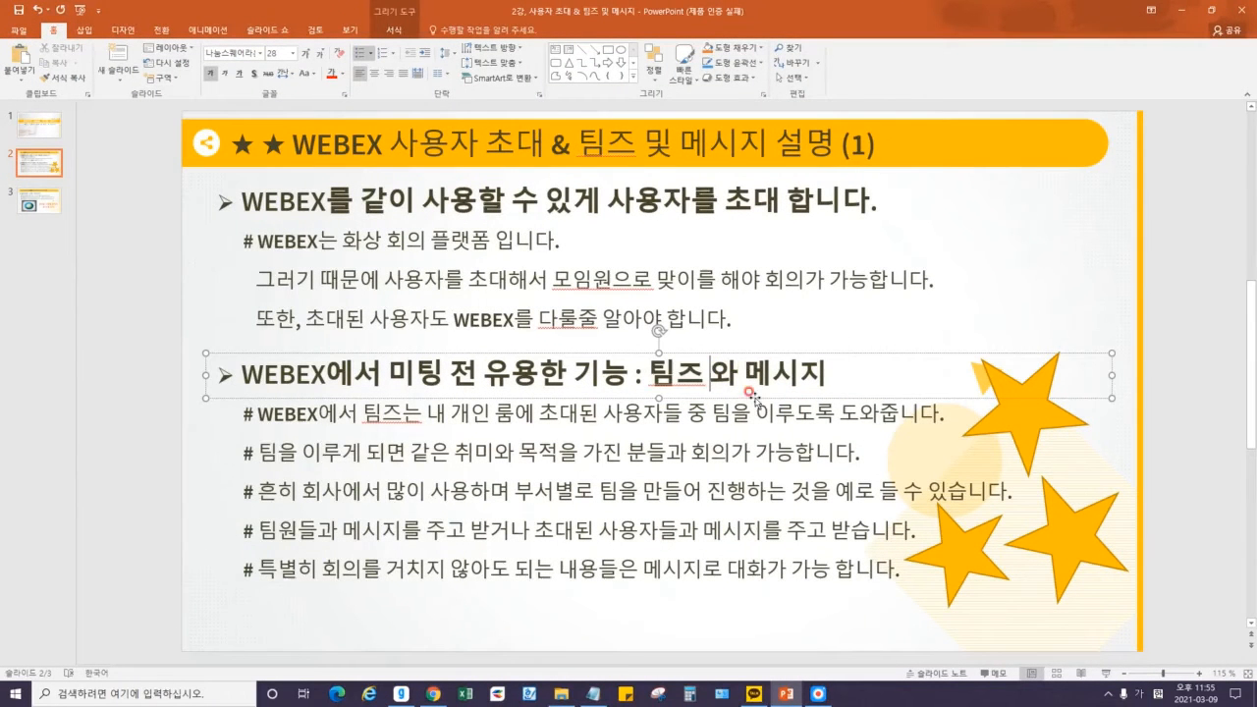
# Highlight 메시지 in the heading, then minimize PowerPoint to return to Webex.
pyautogui.click(818, 695)
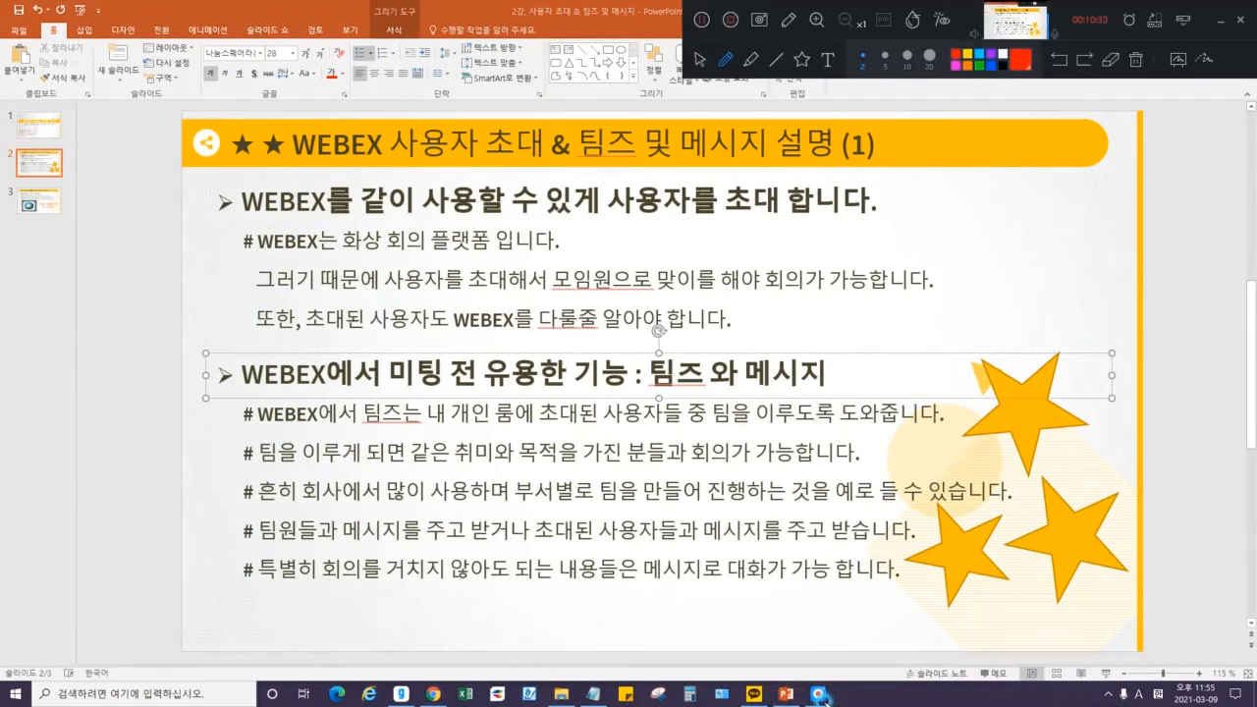
pyautogui.click(1221, 19)
pyautogui.moveTo(744, 377); pyautogui.dragTo(945, 376)
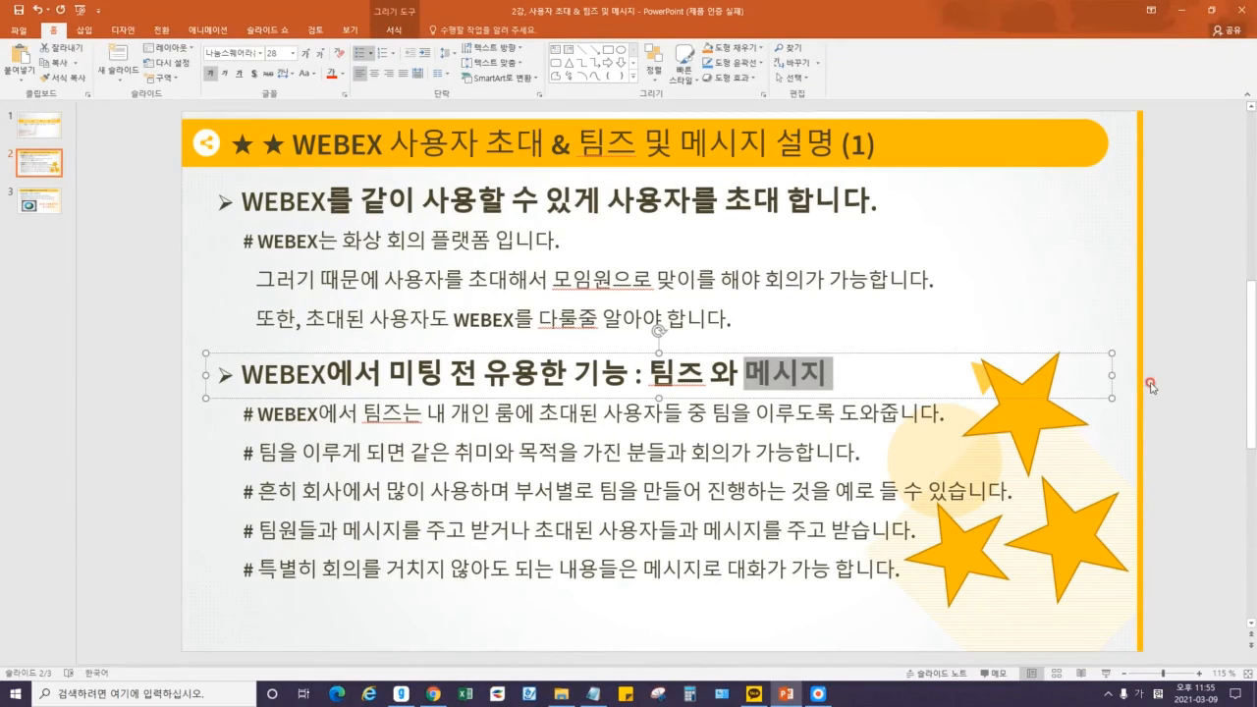
pyautogui.click(1151, 386)
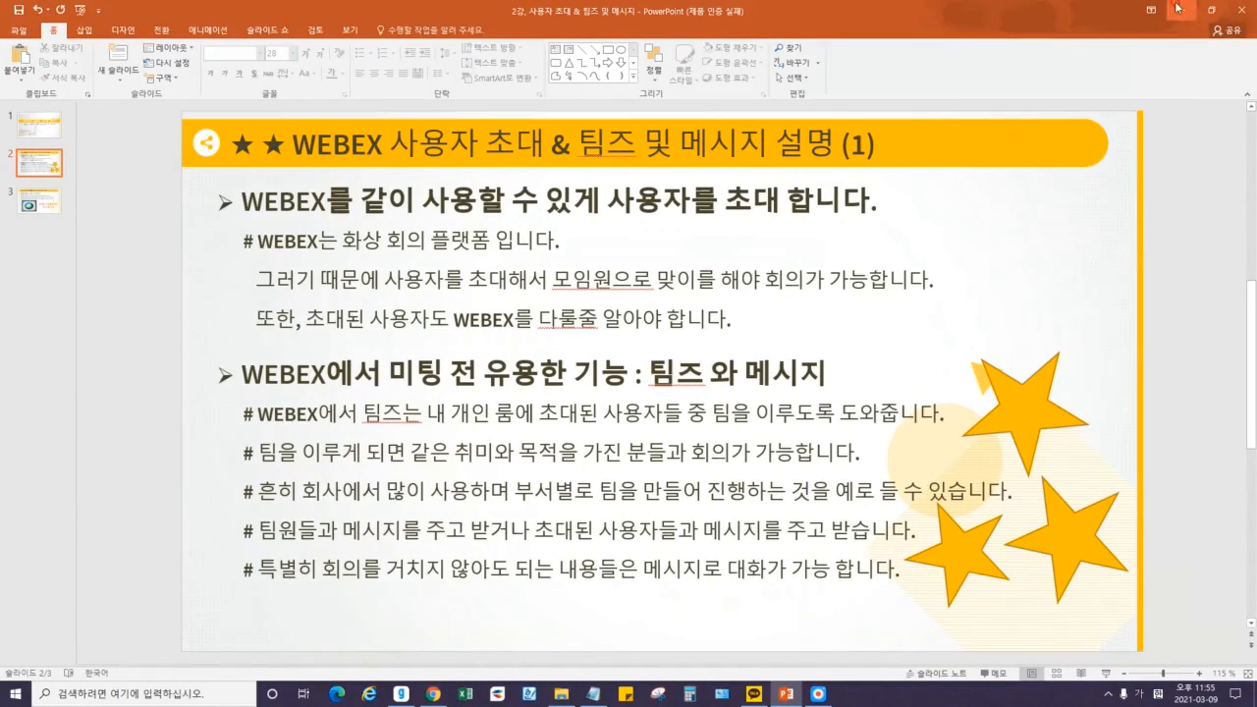
pyautogui.click(1182, 10)
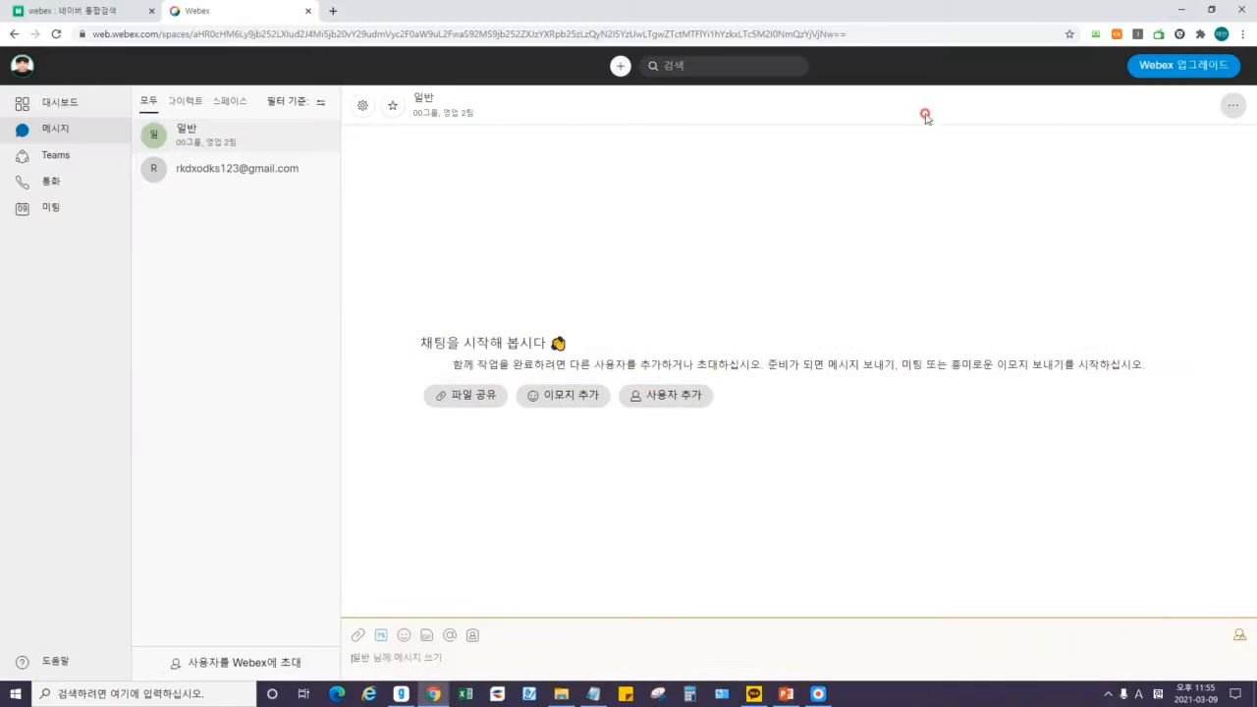
# Mark the 일반 and invited contact's spaces with annotation check marks, then erase them.
pyautogui.click(817, 694)
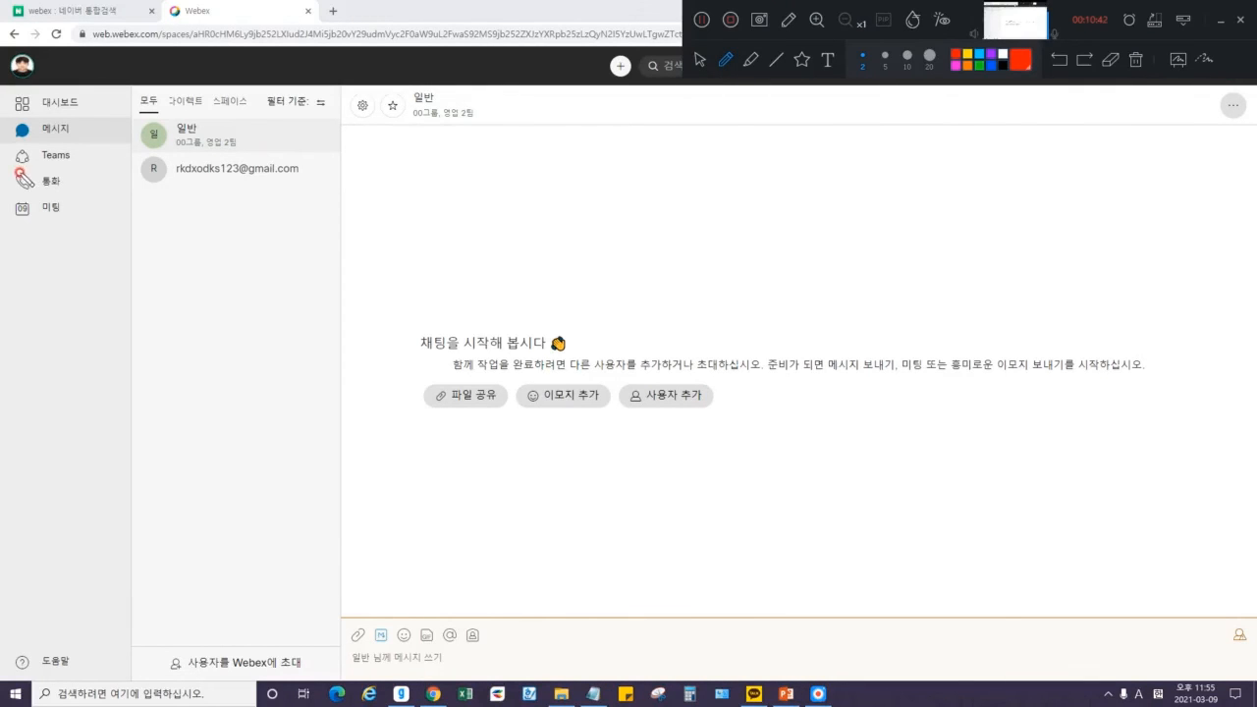
pyautogui.moveTo(128, 111)
pyautogui.mouseDown()
pyautogui.moveTo(145, 141)
pyautogui.moveTo(171, 103)
pyautogui.mouseUp()
pyautogui.moveTo(133, 156)
pyautogui.mouseDown()
pyautogui.moveTo(147, 172)
pyautogui.moveTo(165, 144)
pyautogui.mouseUp()
pyautogui.click(1137, 59)
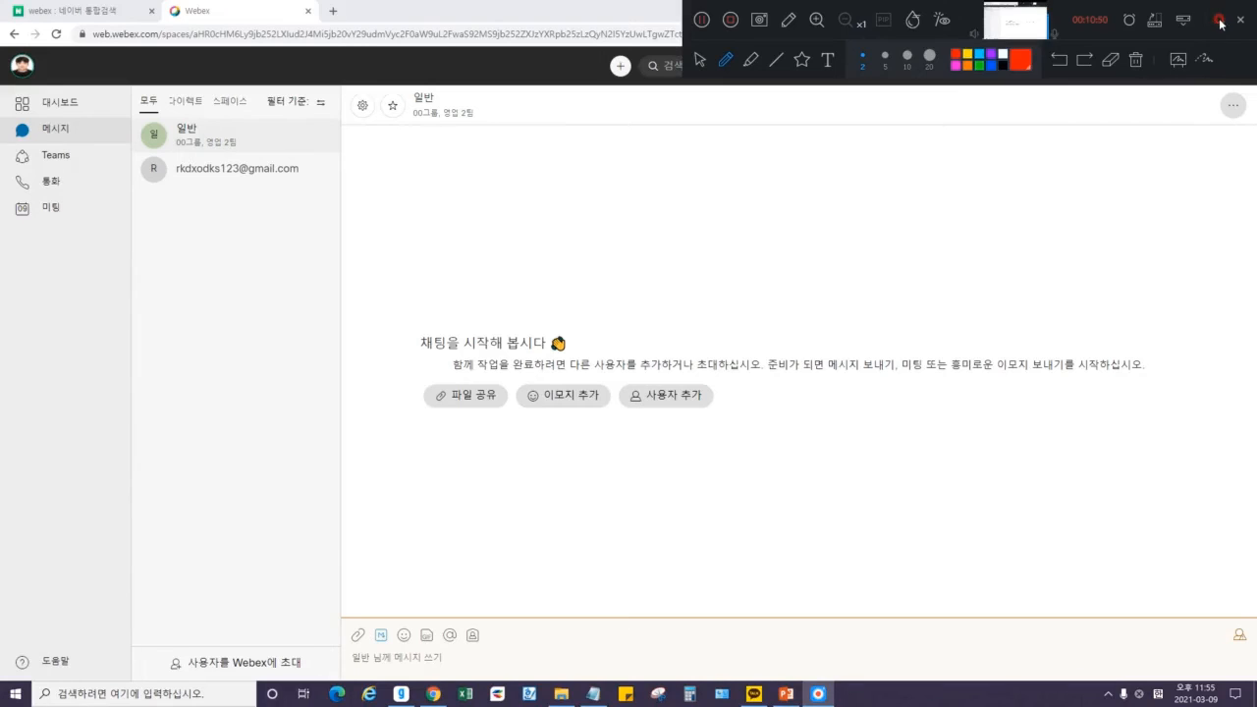
pyautogui.click(1218, 20)
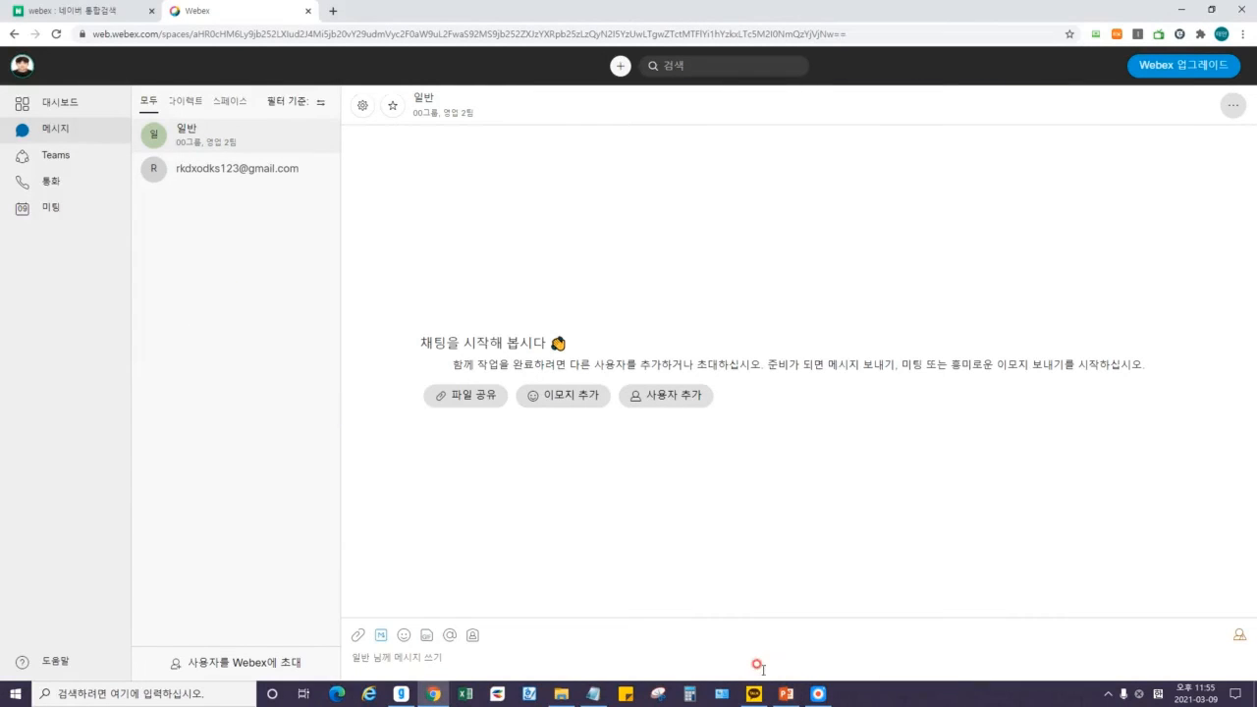
# Switch between the 일반 space and the contact's direct space, ending on the contact.
pyautogui.click(215, 325)
pyautogui.click(195, 135)
pyautogui.click(208, 173)
pyautogui.click(216, 148)
pyautogui.click(213, 177)
pyautogui.click(216, 140)
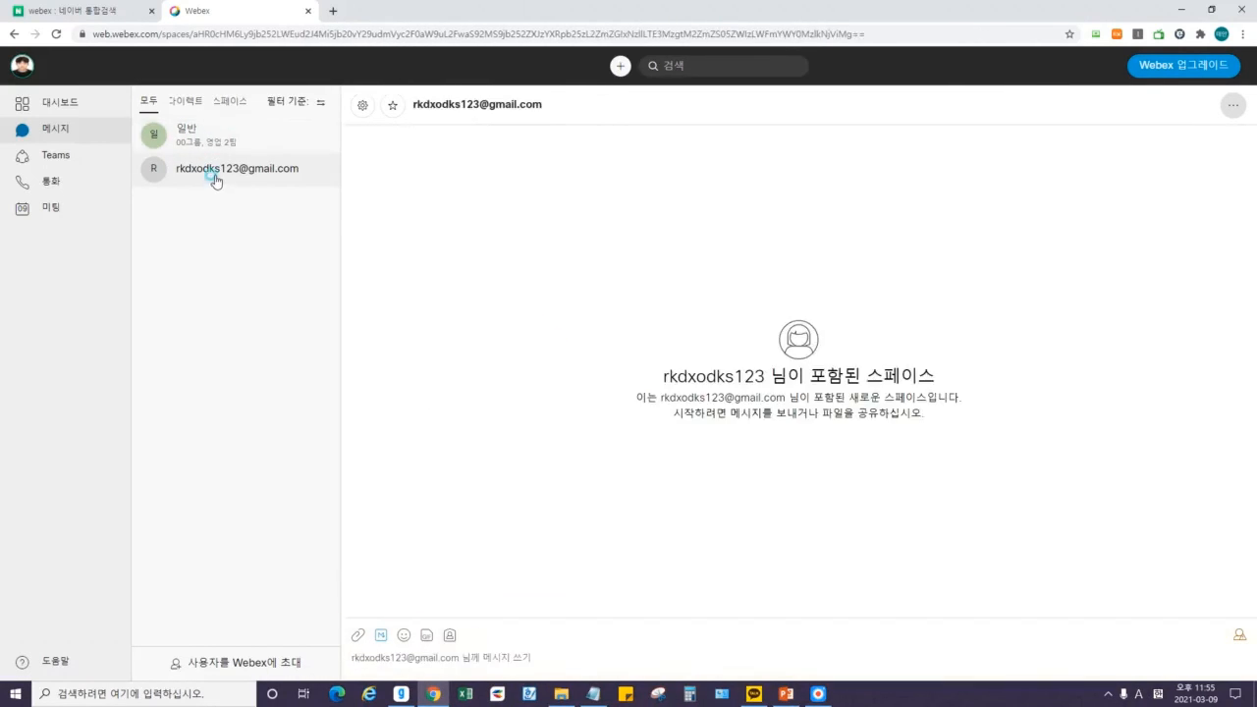
pyautogui.click(213, 174)
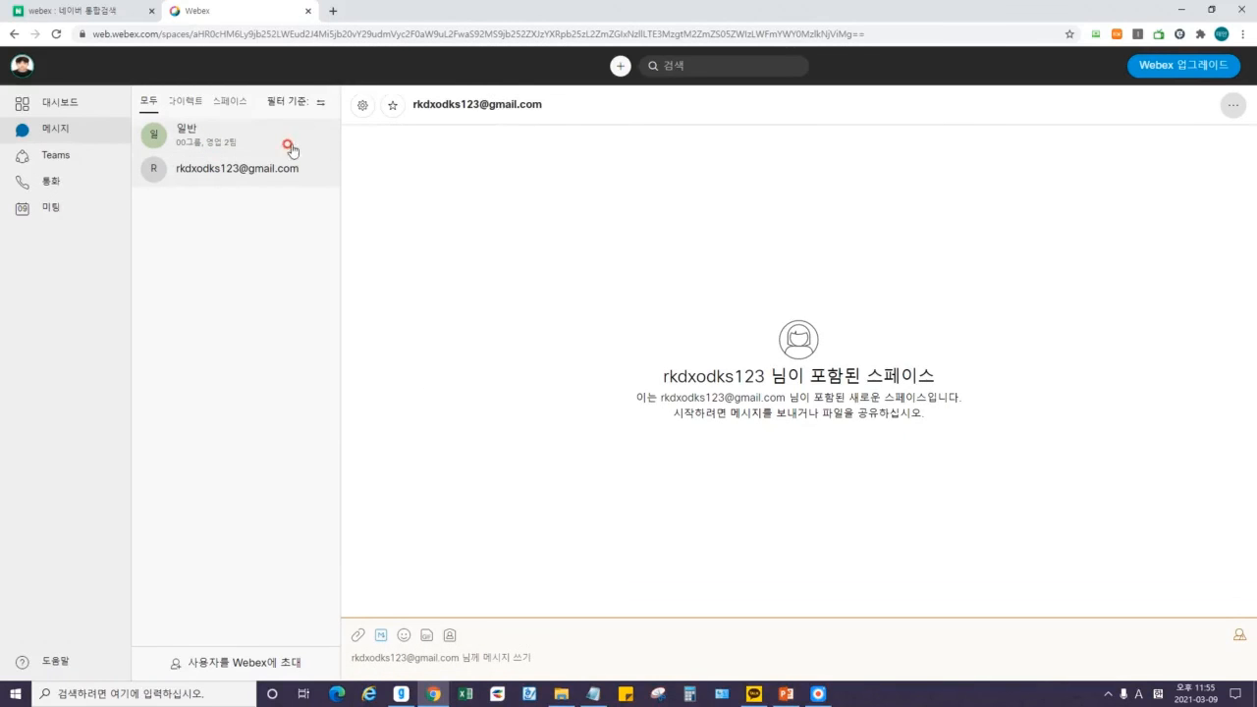
pyautogui.click(291, 147)
pyautogui.click(210, 136)
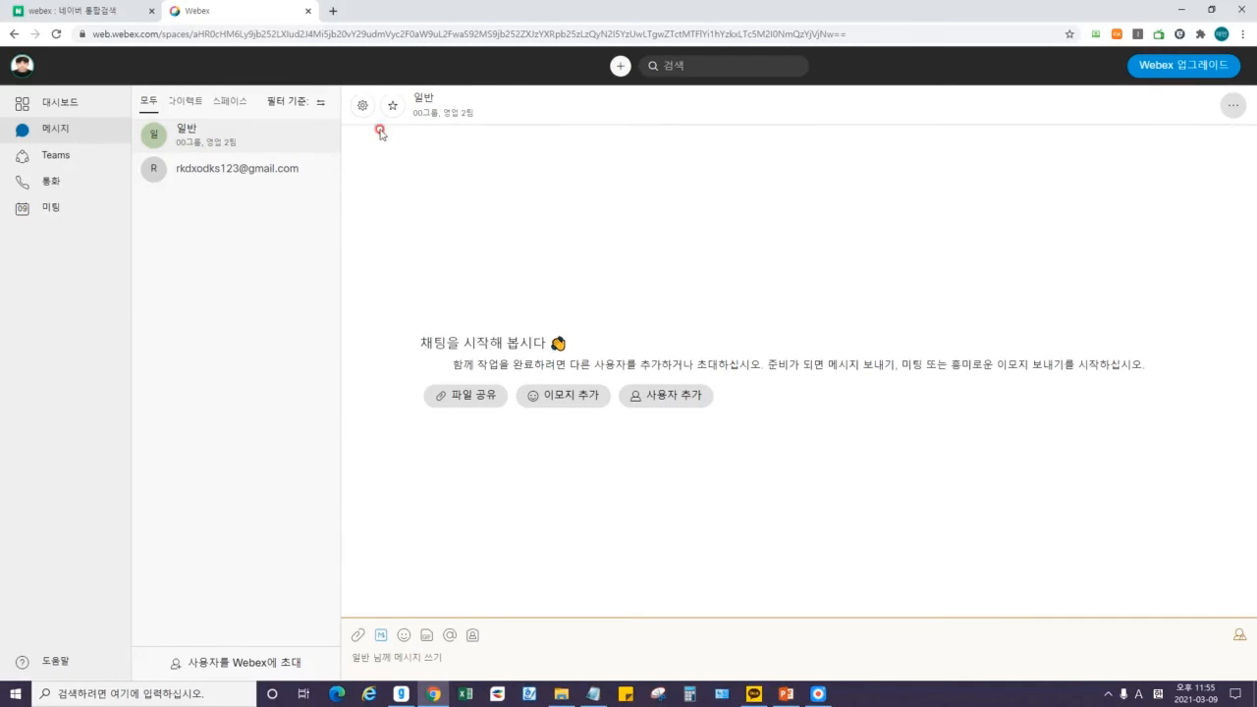
pyautogui.click(272, 171)
pyautogui.click(437, 185)
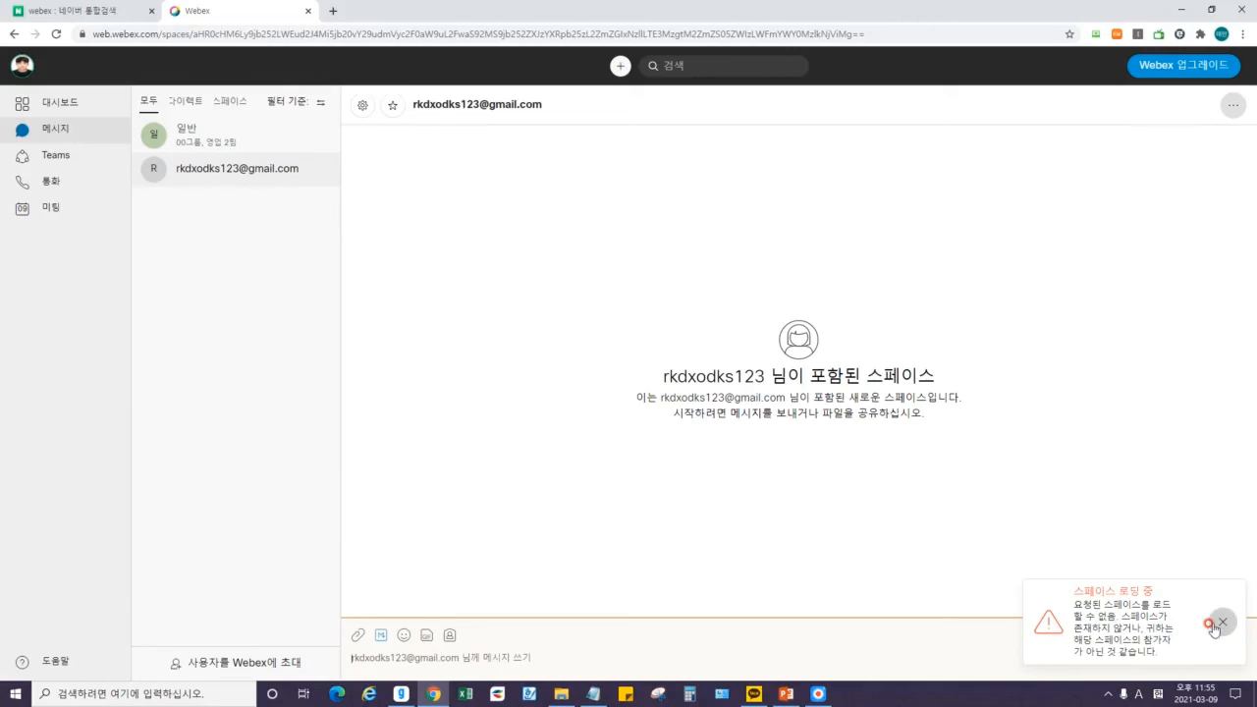
pyautogui.click(424, 110)
pyautogui.doubleClick(426, 106)
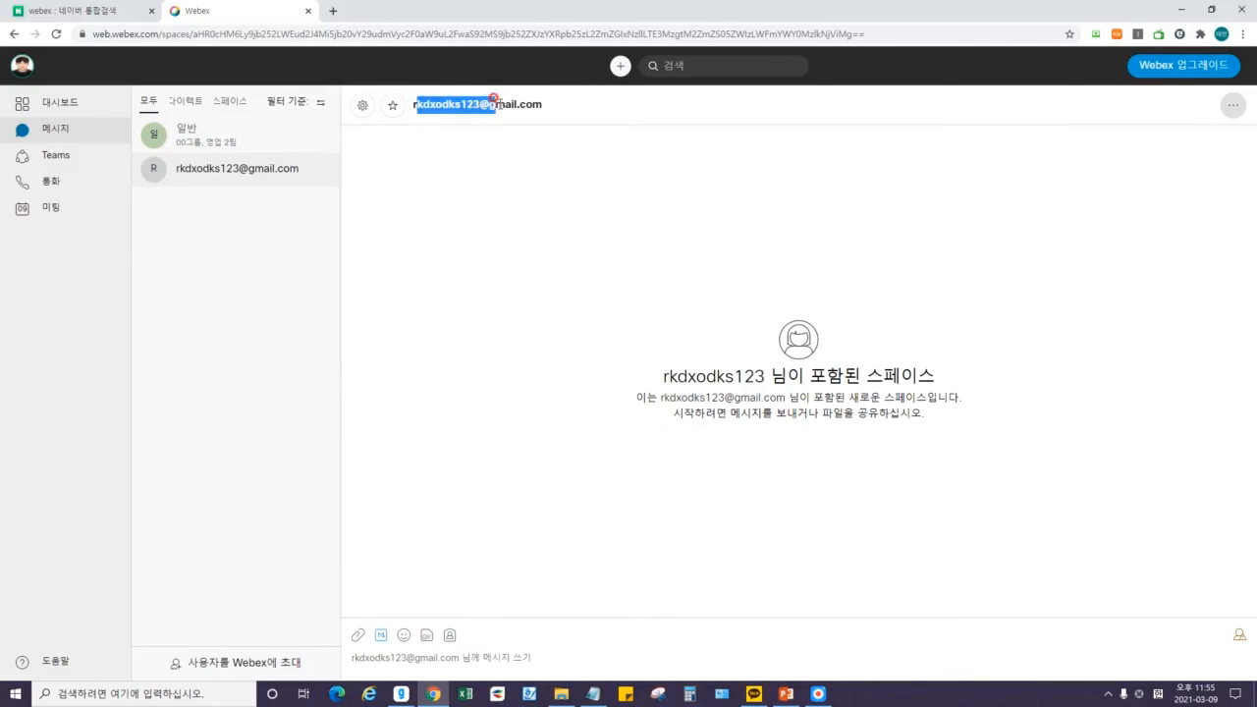
pyautogui.click(392, 105)
pyautogui.click(401, 190)
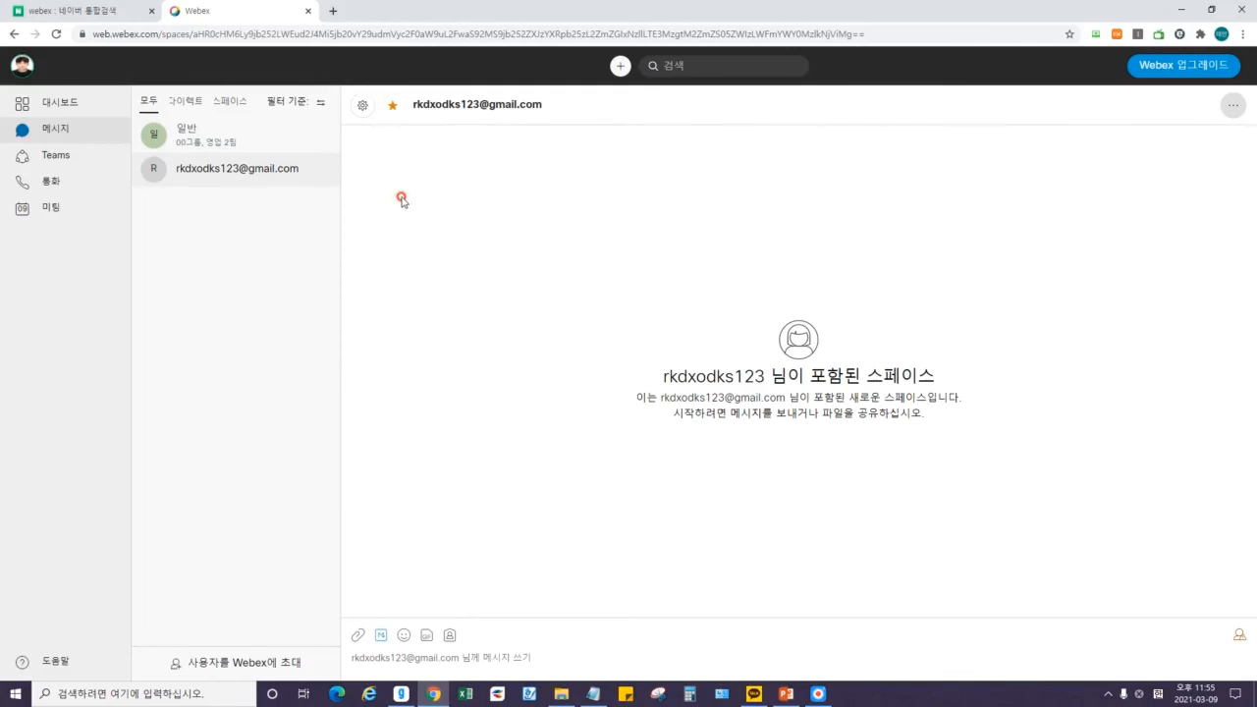
pyautogui.click(360, 112)
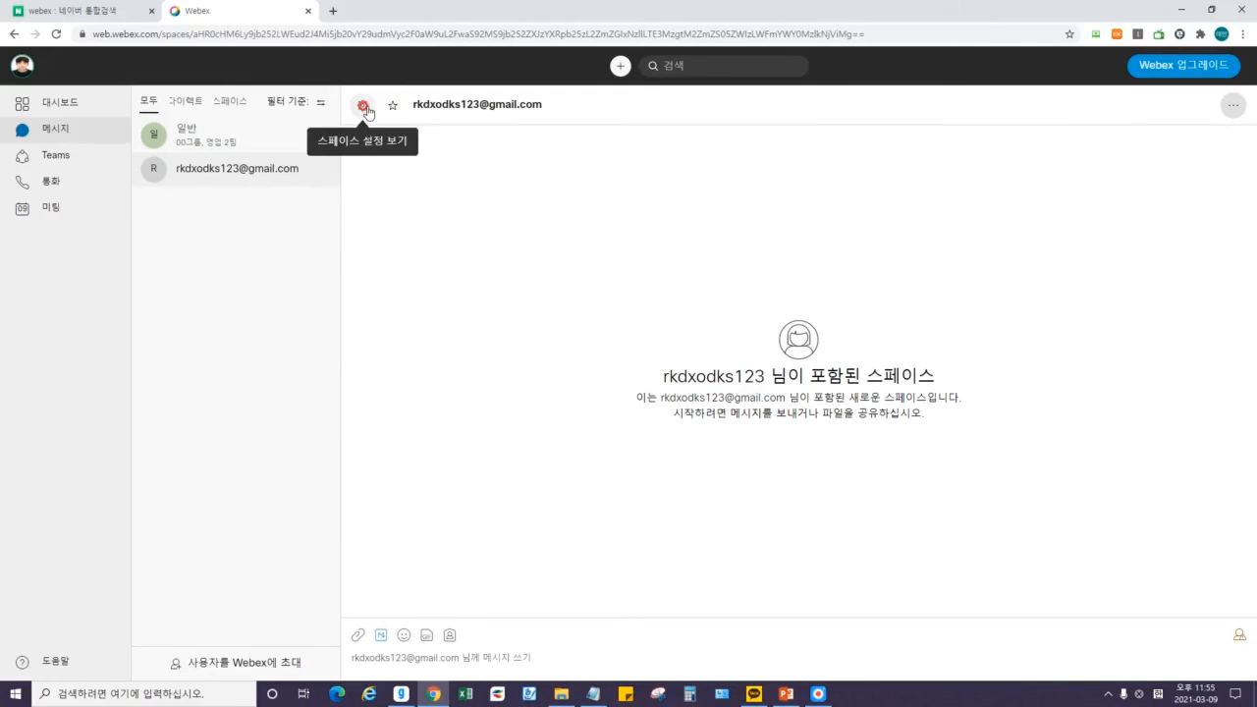
pyautogui.click(362, 109)
pyautogui.click(321, 145)
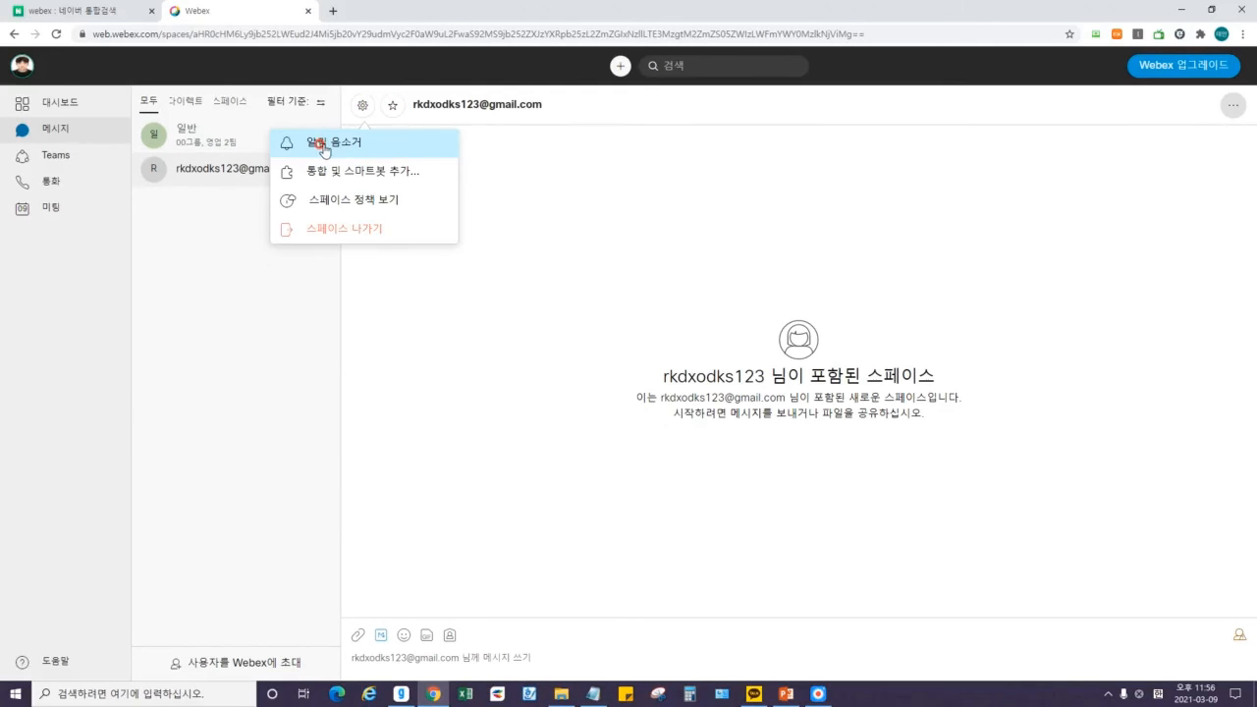
pyautogui.click(453, 146)
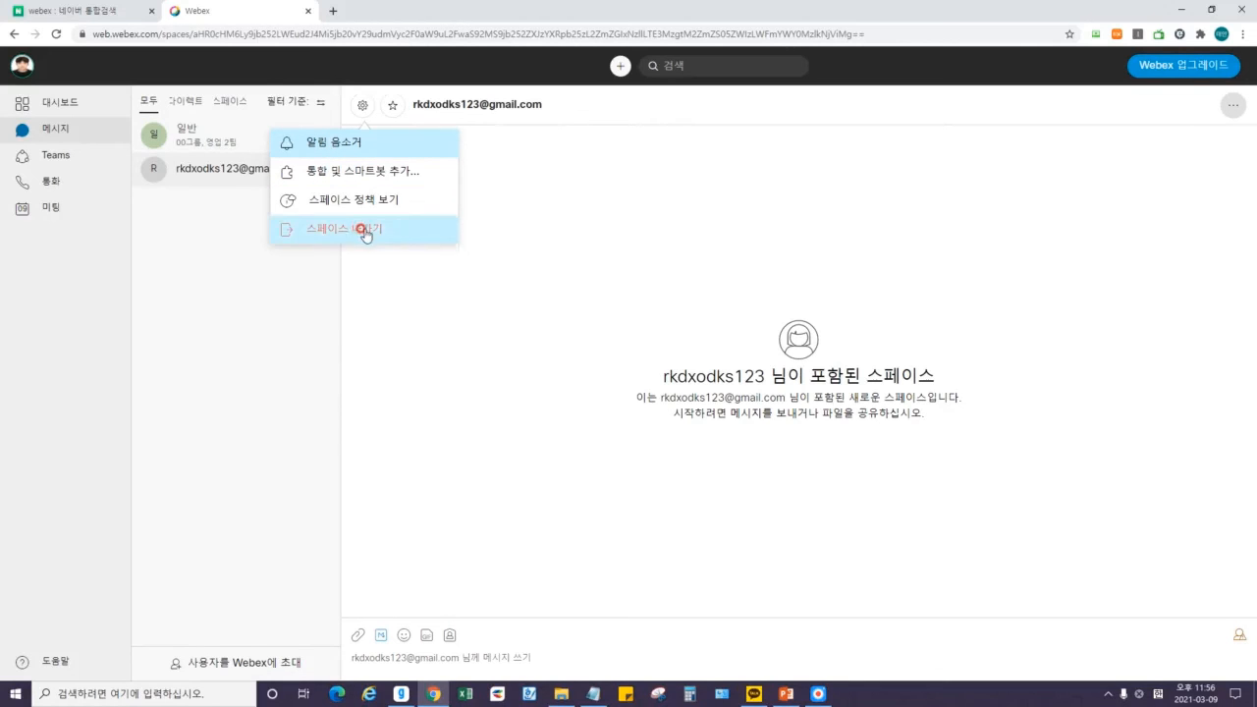
pyautogui.click(269, 286)
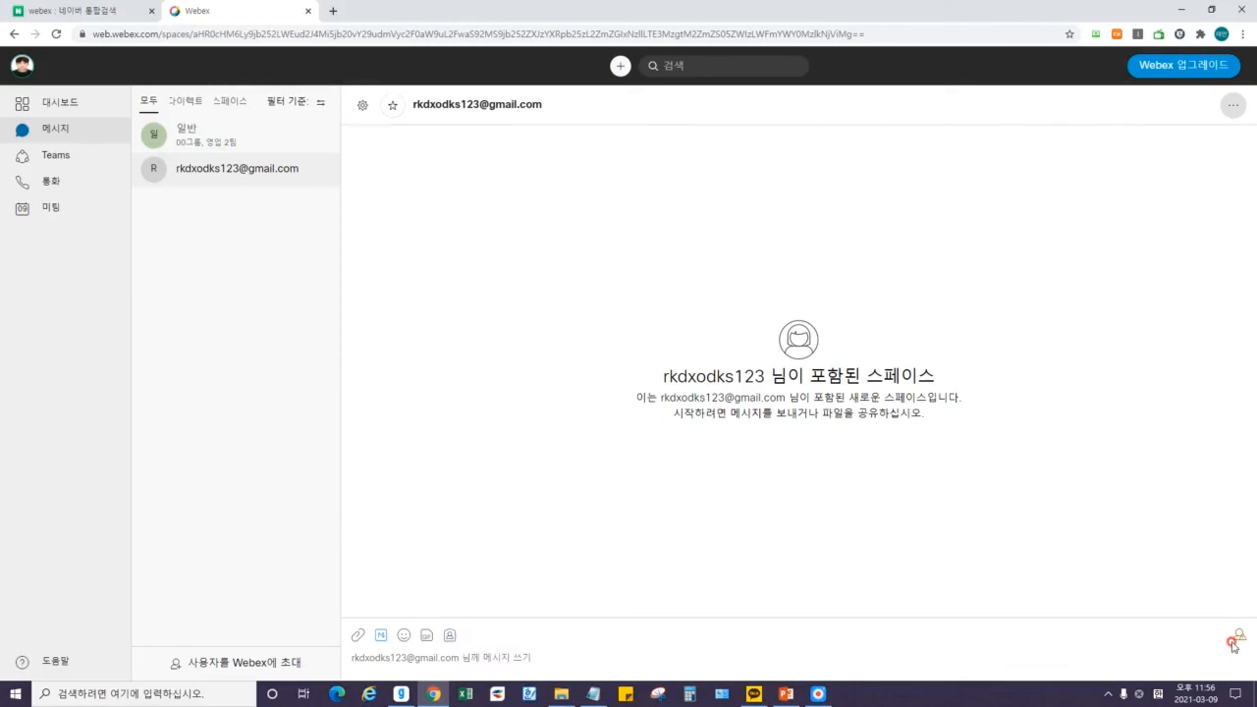
# Send a self-introduction greeting with the sender's name in the direct space.
pyautogui.moveTo(1236, 646)
pyautogui.click(489, 654)
pyautogui.write('ㅇㅐㅂ')
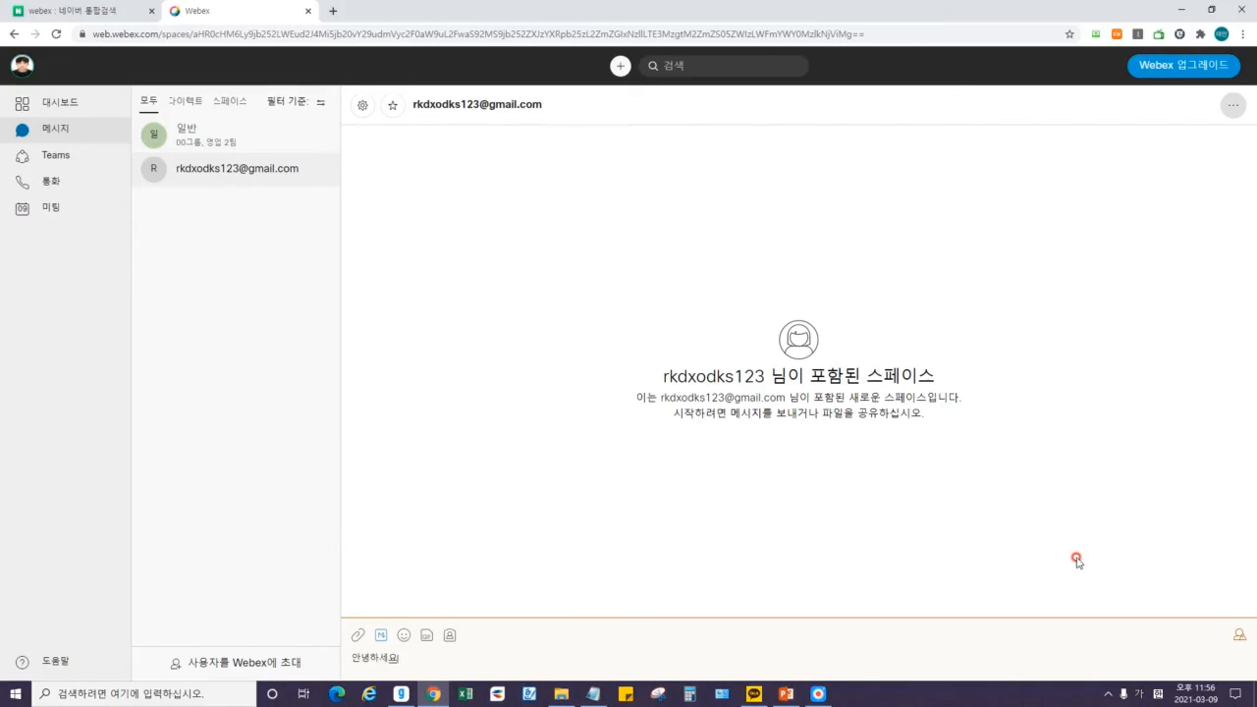
pyautogui.write('녕하세요 저는 홍길동 입니다.')
pyautogui.press('Return')
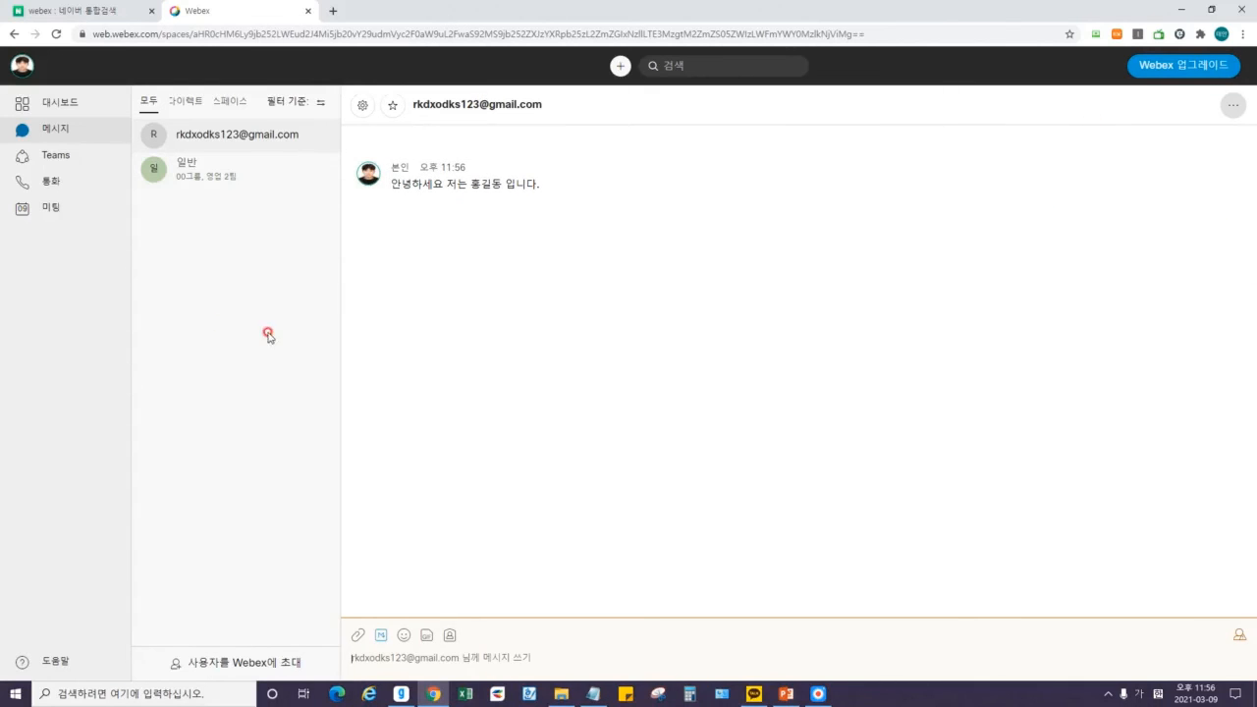
# Send the follow-up message 안녕하세요!
pyautogui.write('안녕하세요!')
pyautogui.press('Return')
pyautogui.moveTo(444, 185)
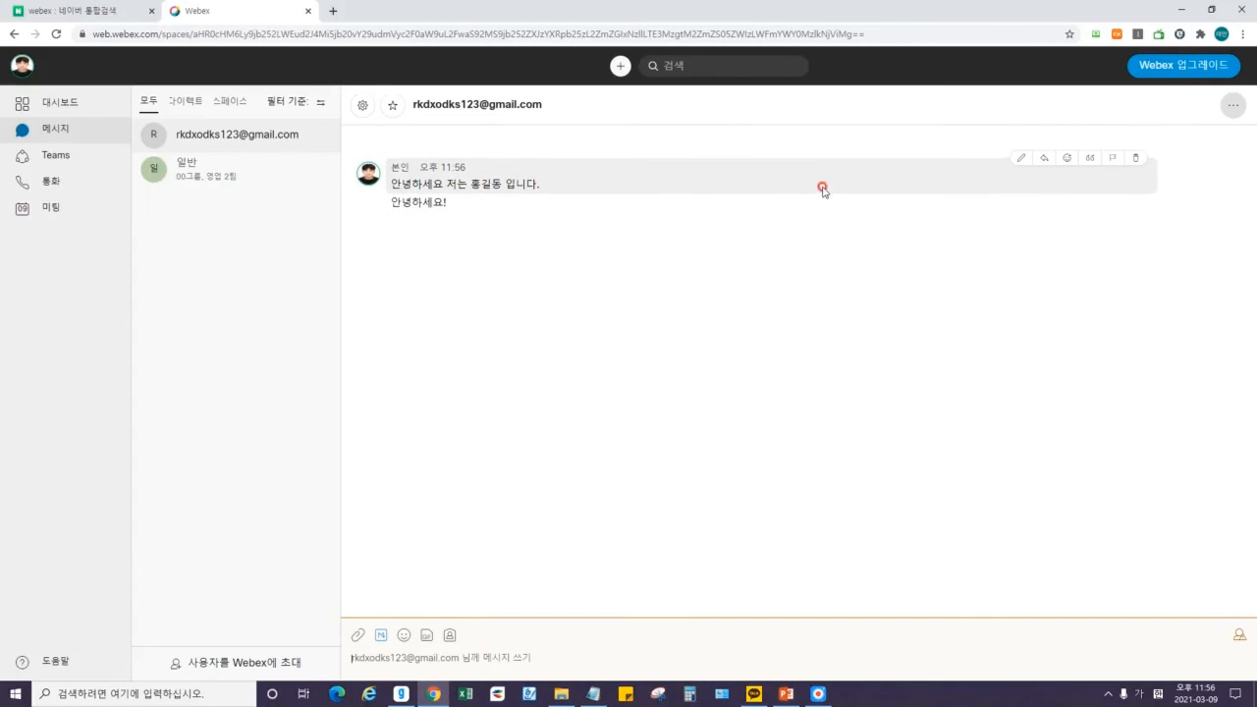
# Edit the first message to replace the name with '와순신!' and open a thread reply under it.
pyautogui.click(1021, 158)
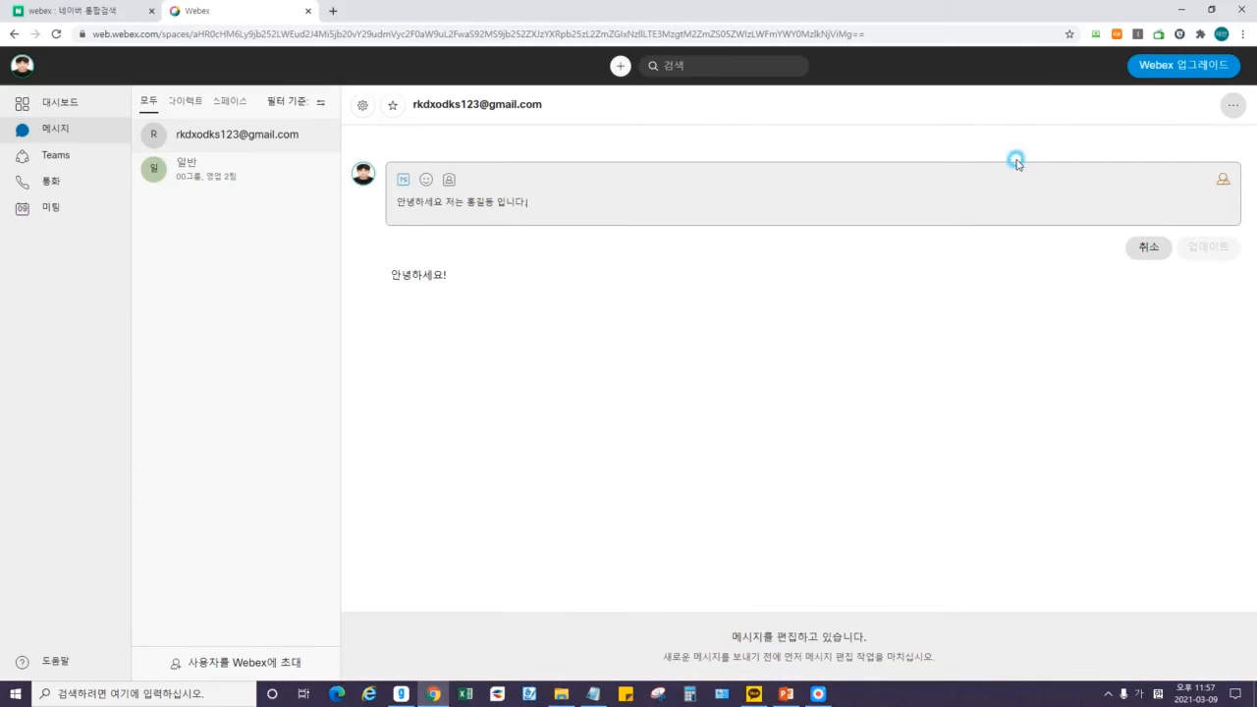
pyautogui.moveTo(620, 190); pyautogui.dragTo(470, 217)
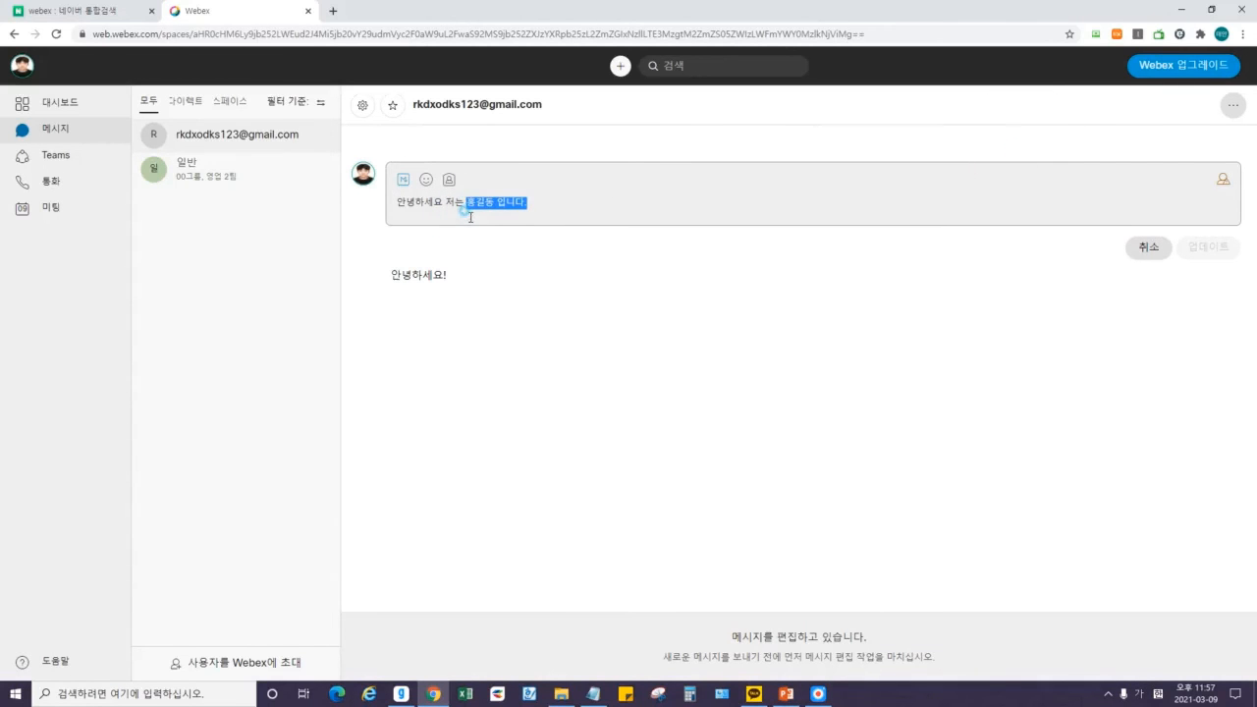
pyautogui.write('와순신!')
pyautogui.press('Return')
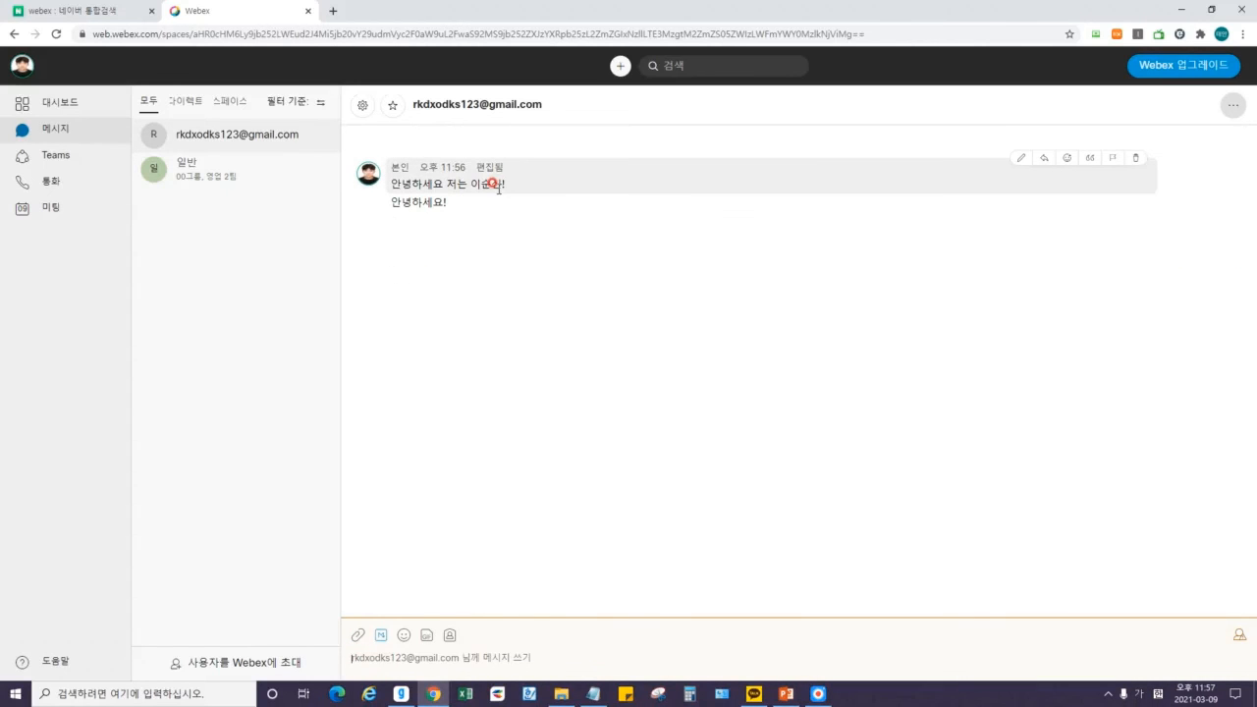
pyautogui.click(1042, 159)
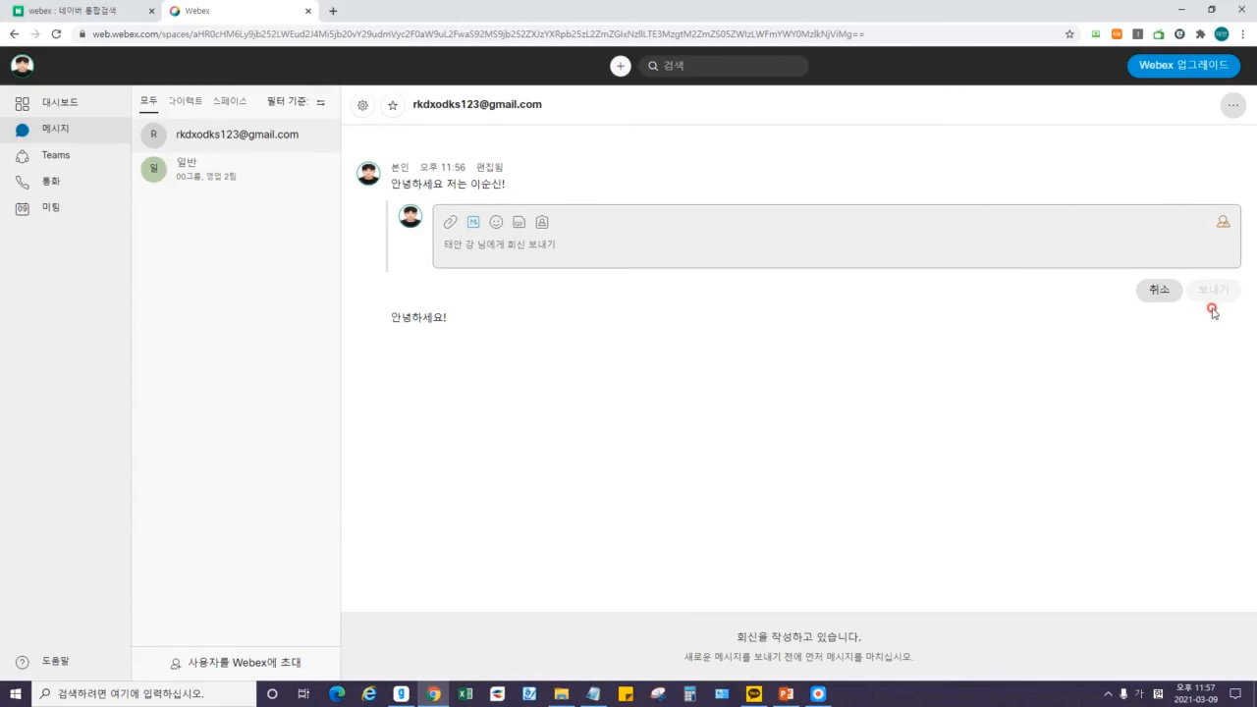
# Cancel the thread reply and add a smile reaction to the first message.
pyautogui.click(1151, 289)
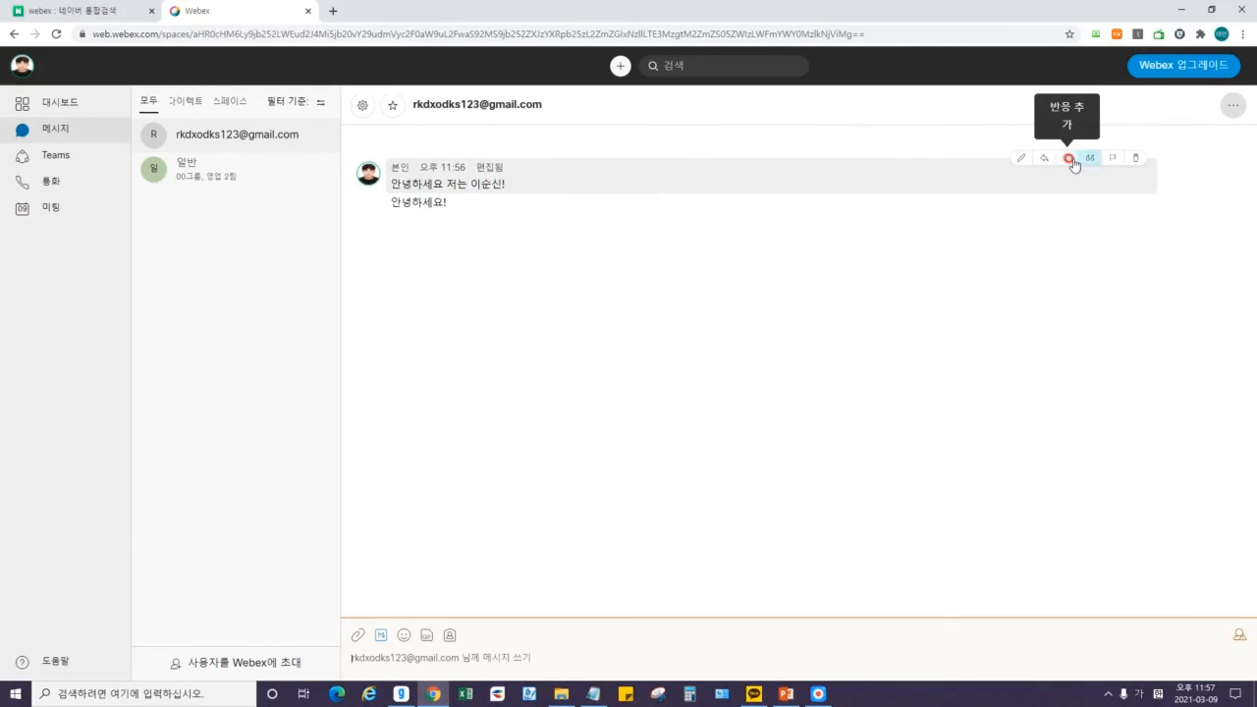
pyautogui.click(1066, 158)
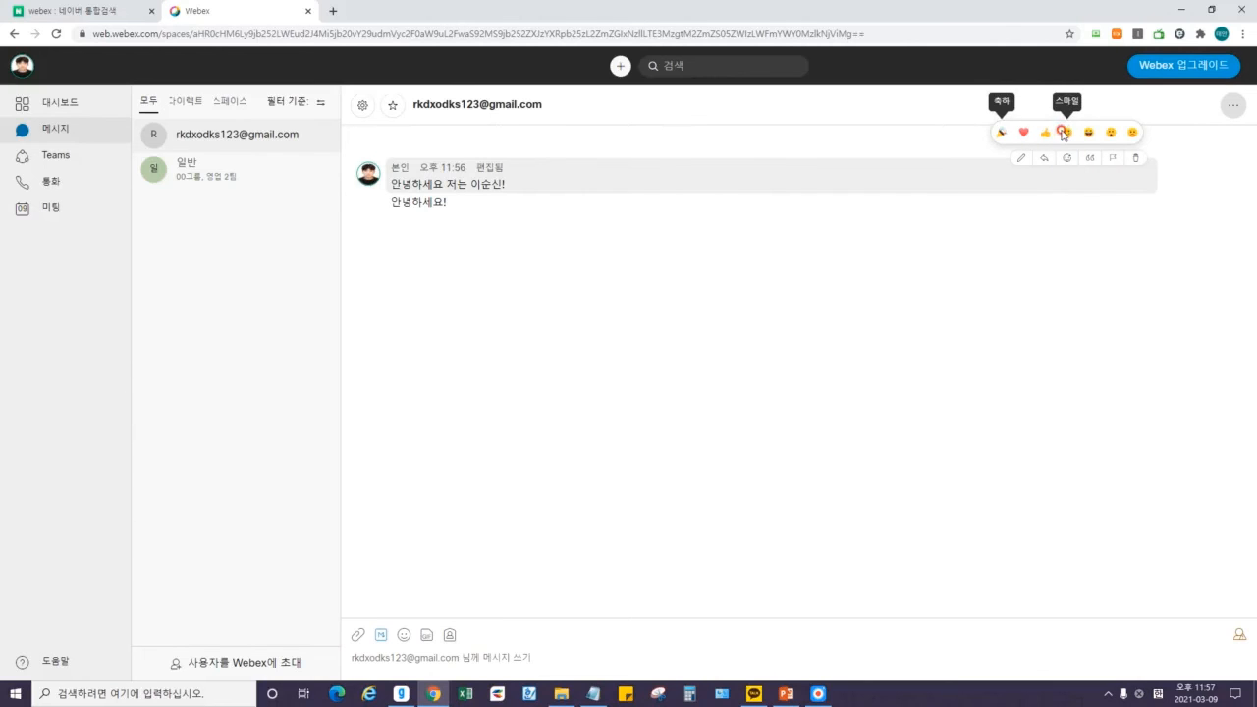
pyautogui.click(1061, 133)
pyautogui.click(754, 212)
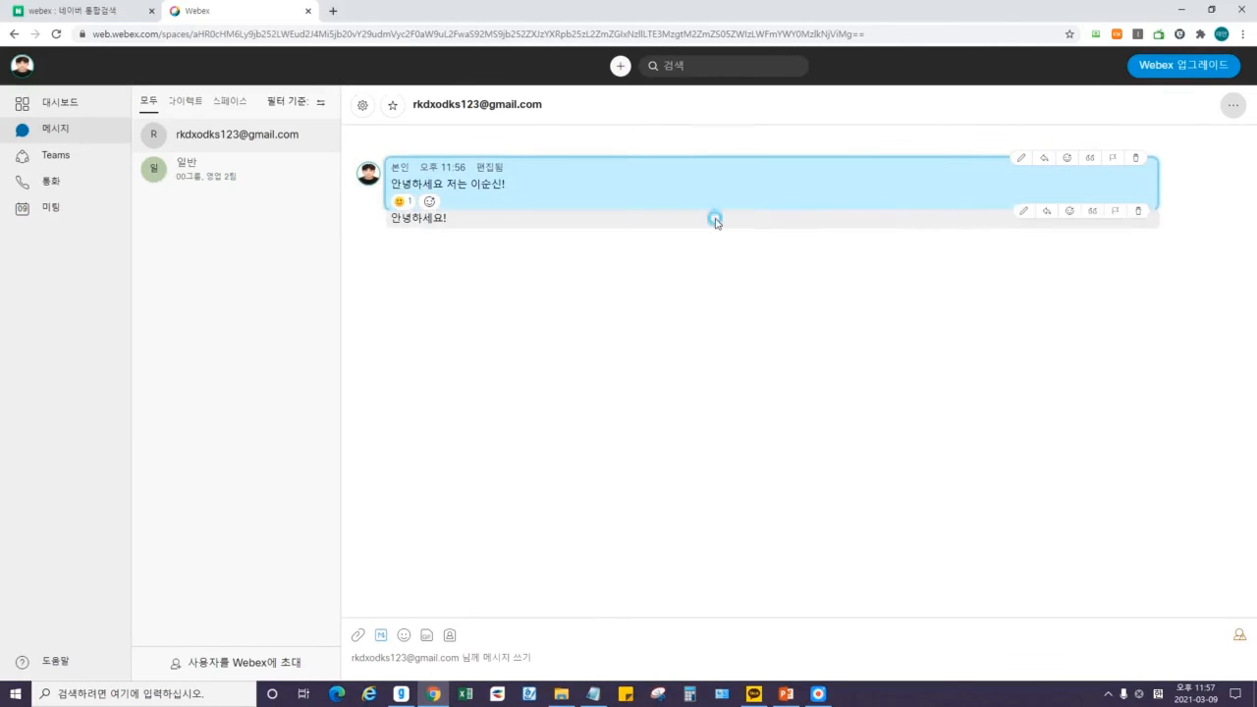
pyautogui.moveTo(410, 203)
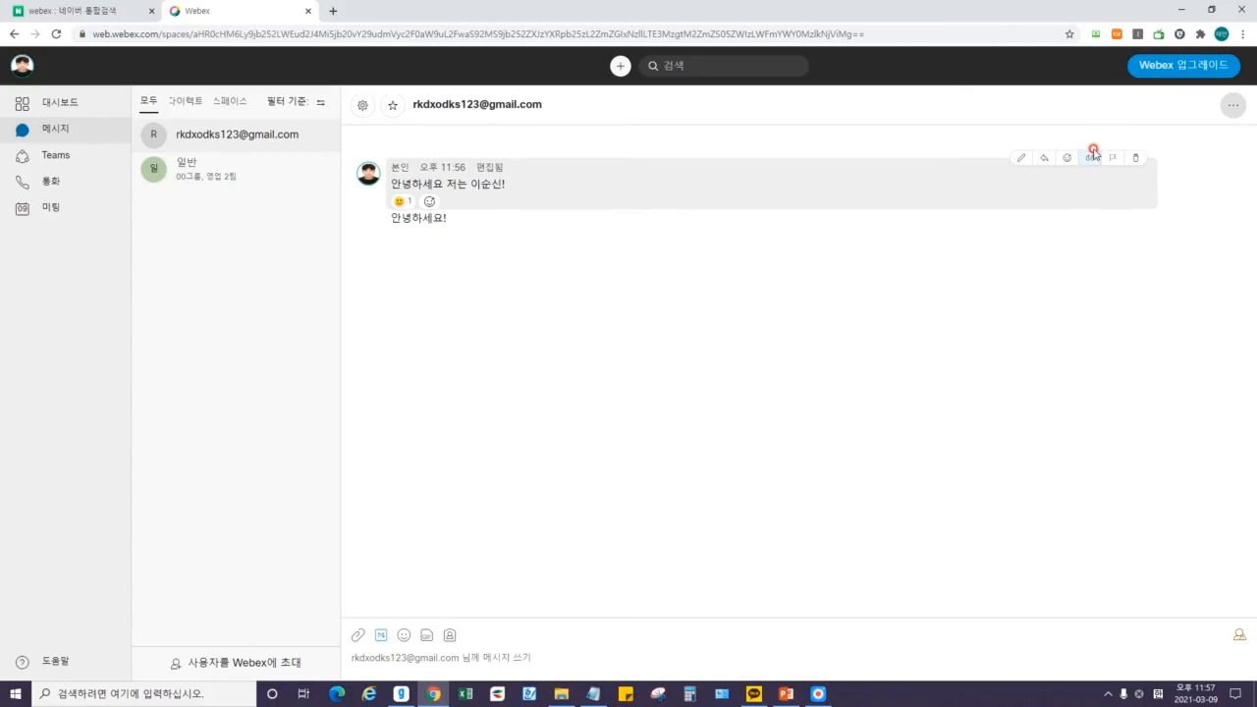
# Send a new message quoting the first message with the reply 'ㅇㅇㅇㅇ'.
pyautogui.click(1091, 158)
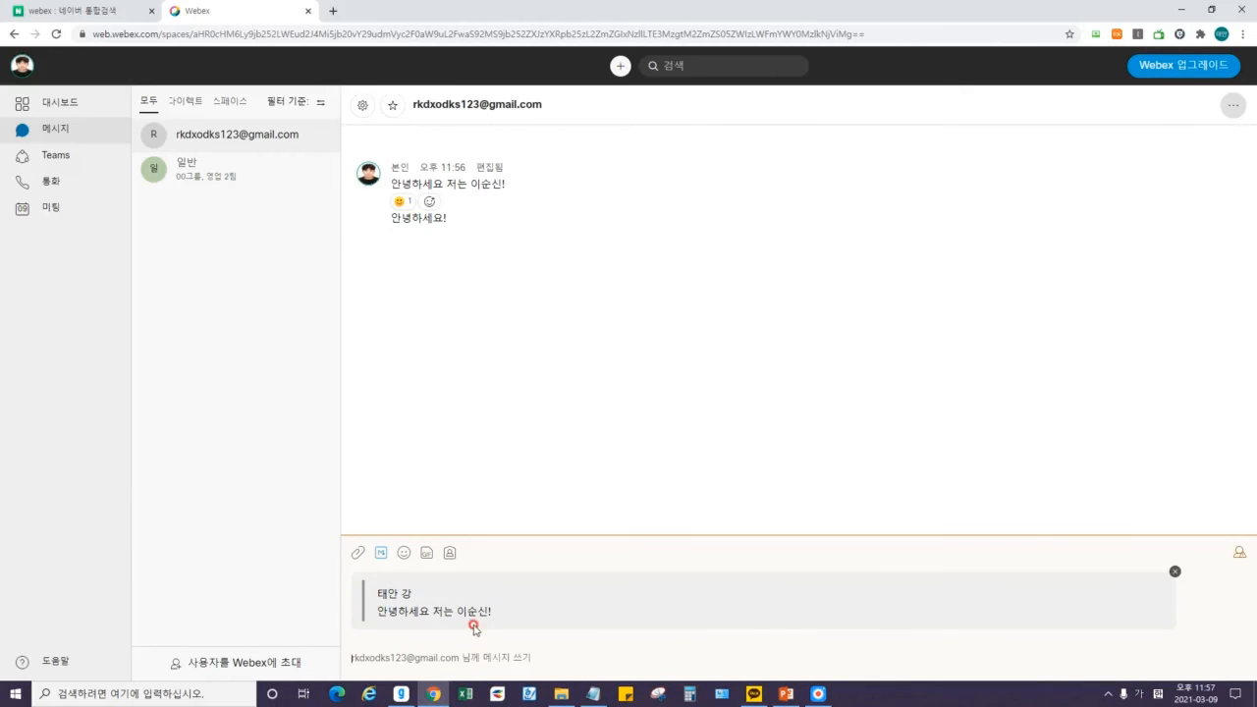
pyautogui.write('ㅇㅇㅇㅇ')
pyautogui.press('Return')
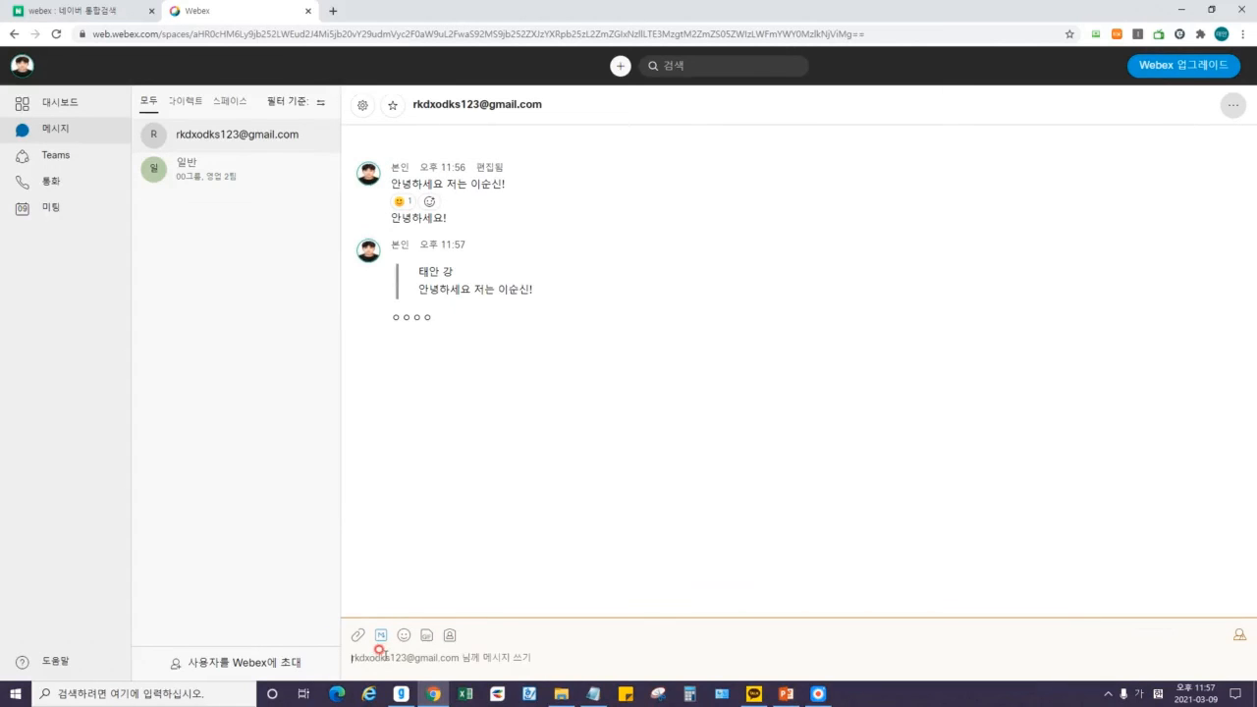
pyautogui.moveTo(438, 272); pyautogui.dragTo(412, 270)
pyautogui.click(517, 291)
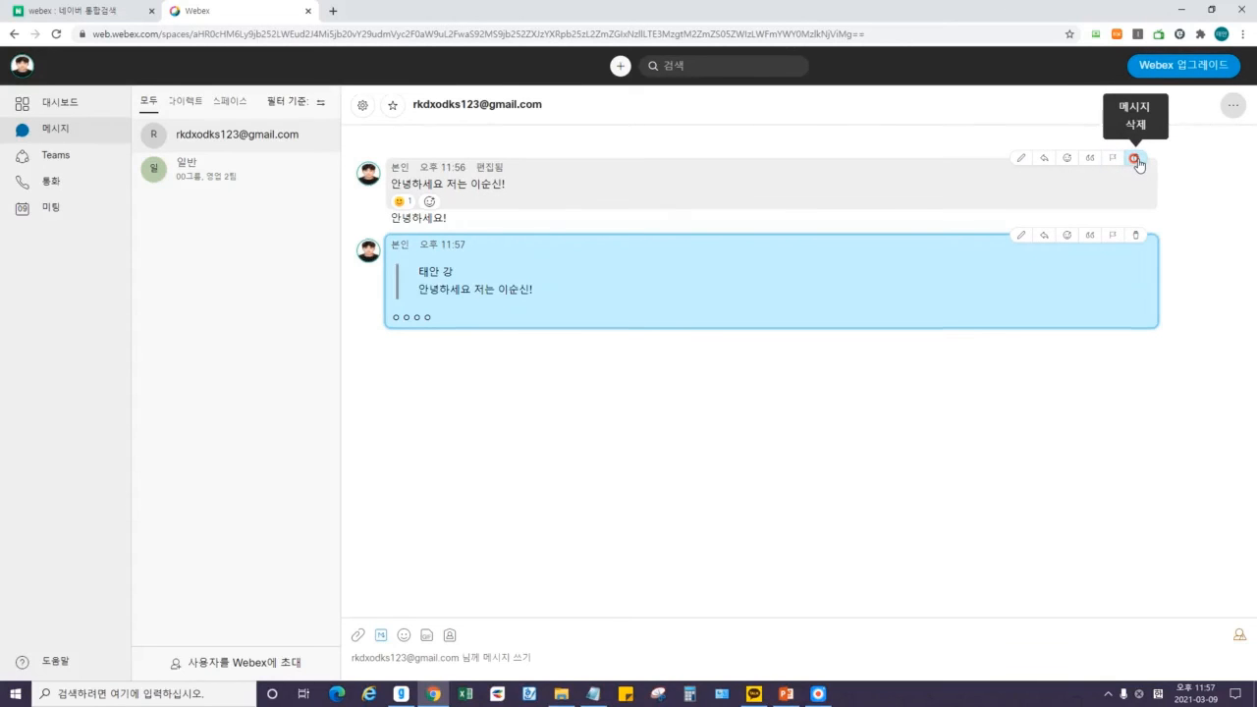
# Delete the edited introduction message and show the space's people panel.
pyautogui.click(1135, 159)
pyautogui.click(736, 290)
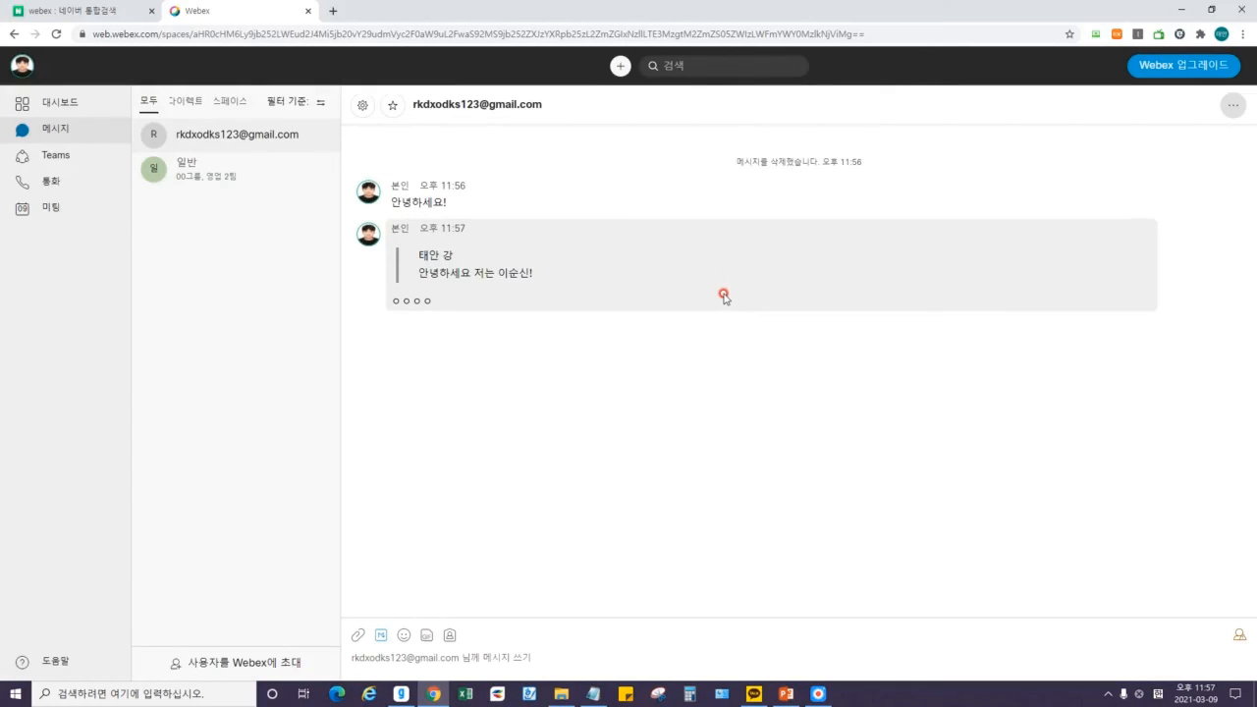
pyautogui.moveTo(800, 236)
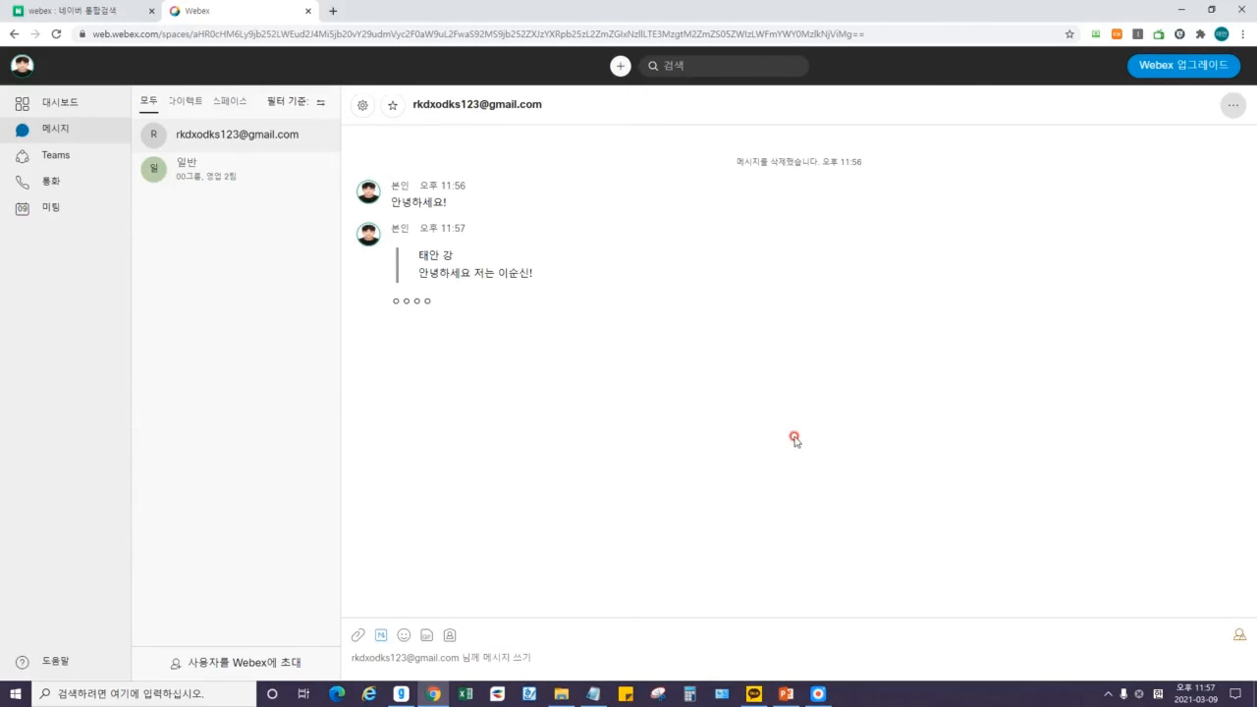
pyautogui.click(1232, 105)
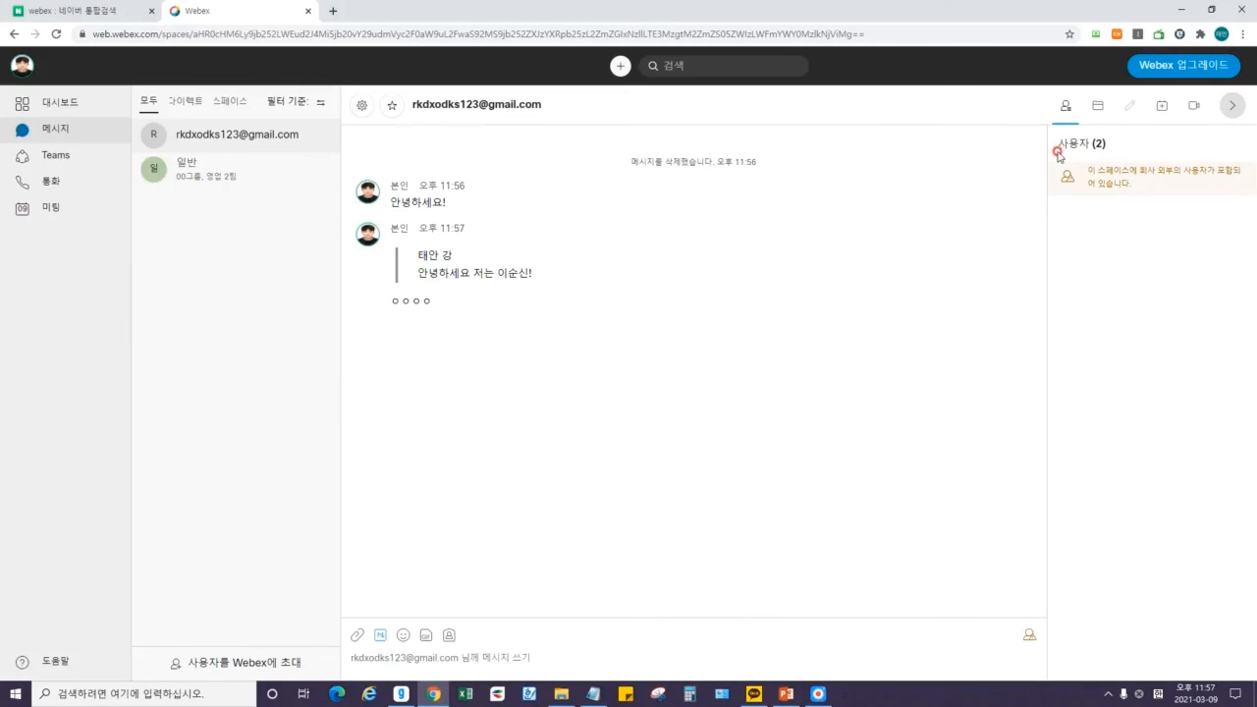
# Look through the Files and Meeting tabs, then start a video meeting in the space.
pyautogui.click(1098, 106)
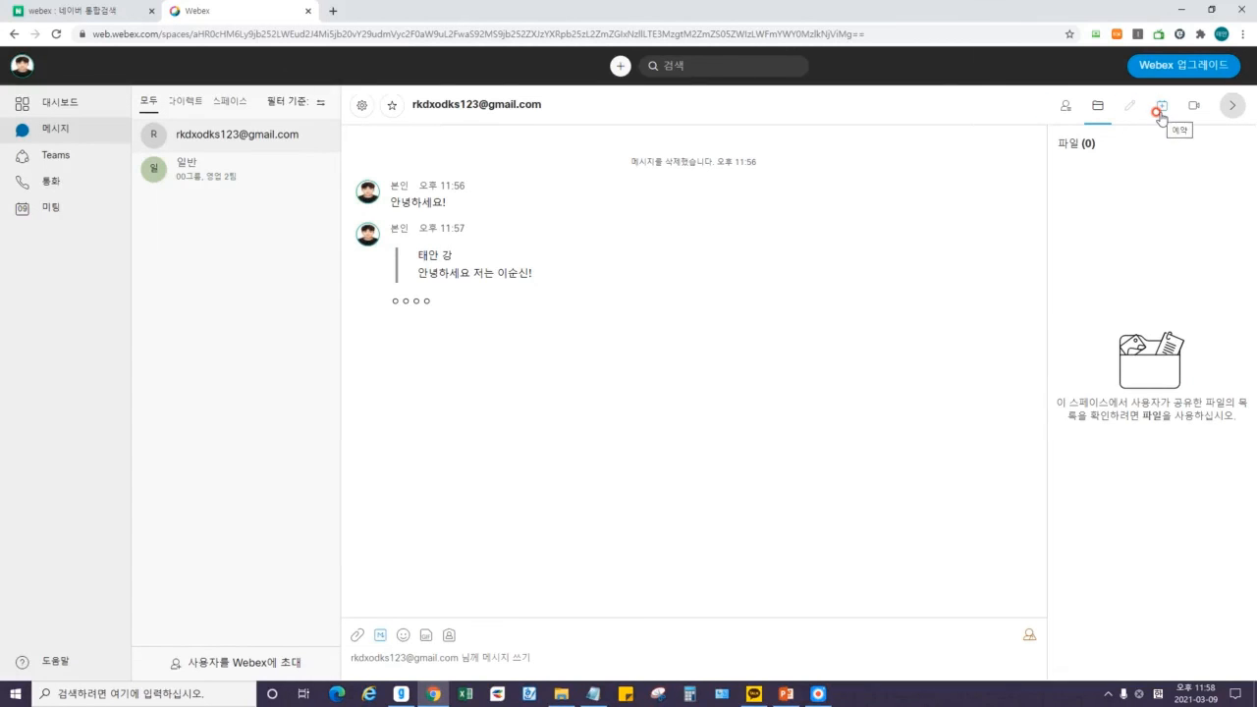
pyautogui.click(1160, 110)
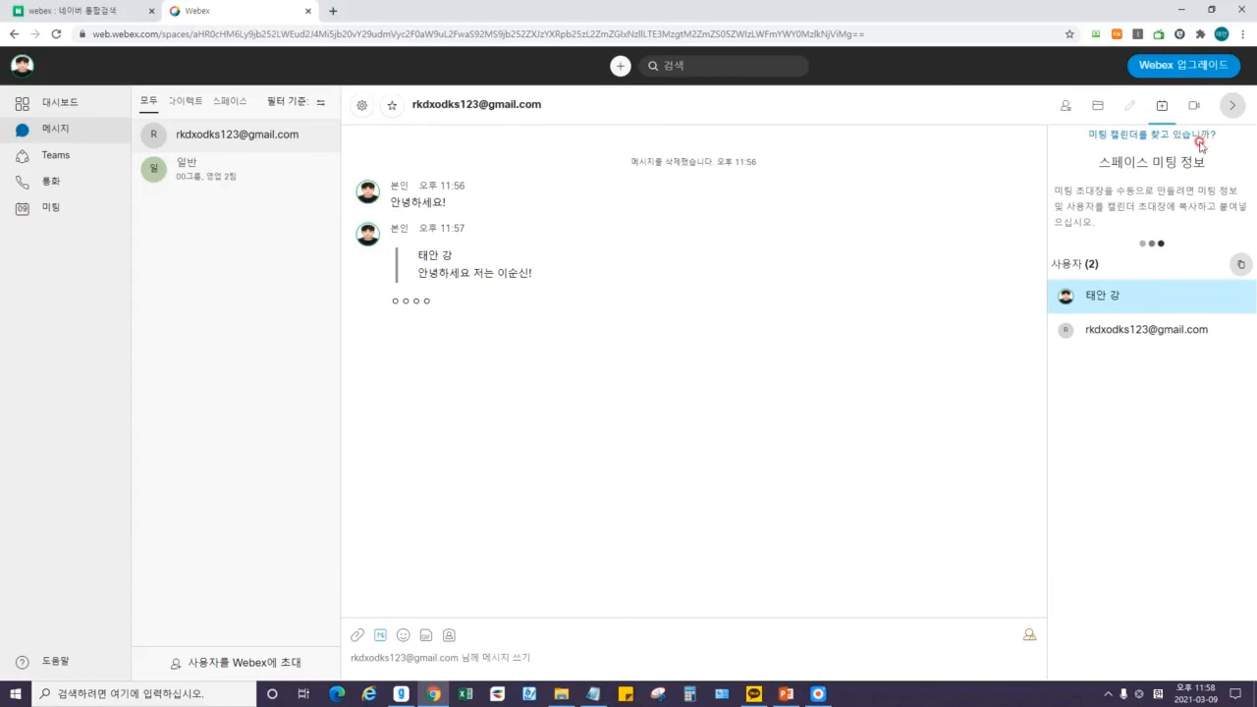
pyautogui.click(1194, 105)
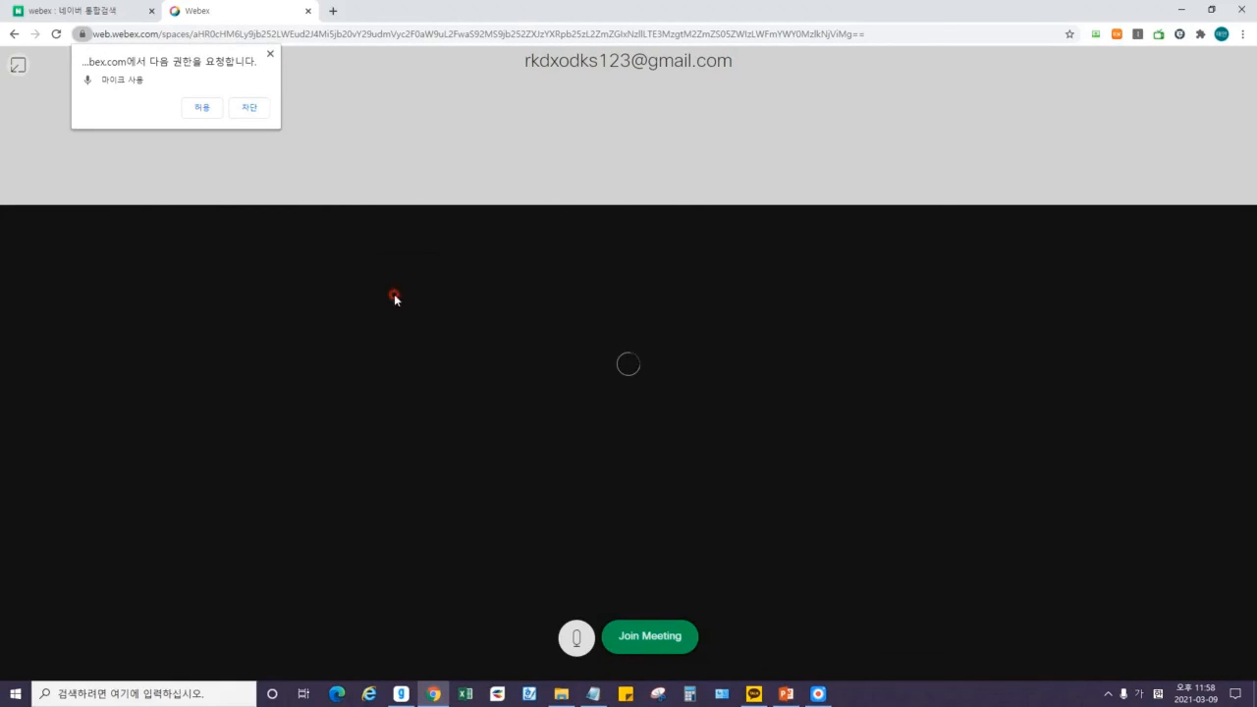
# Allow microphone access, then go back and reload the Teams page at web.webex.com/teams.
pyautogui.click(203, 113)
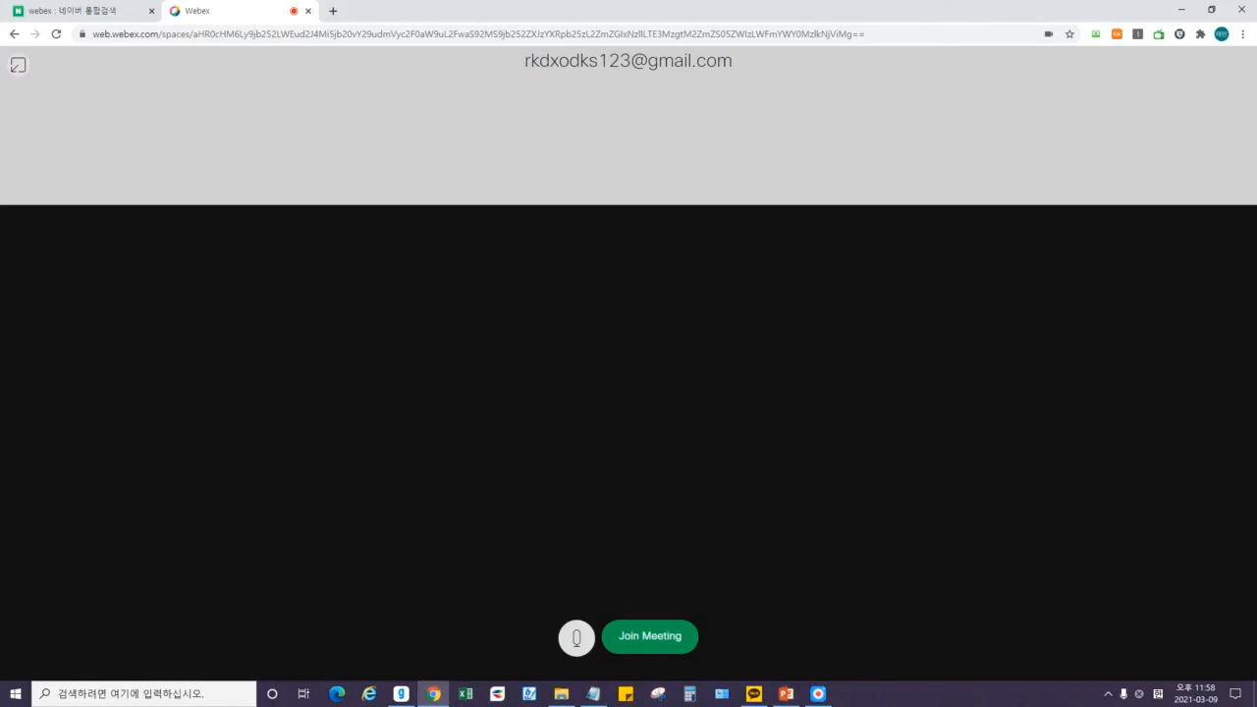
pyautogui.click(13, 33)
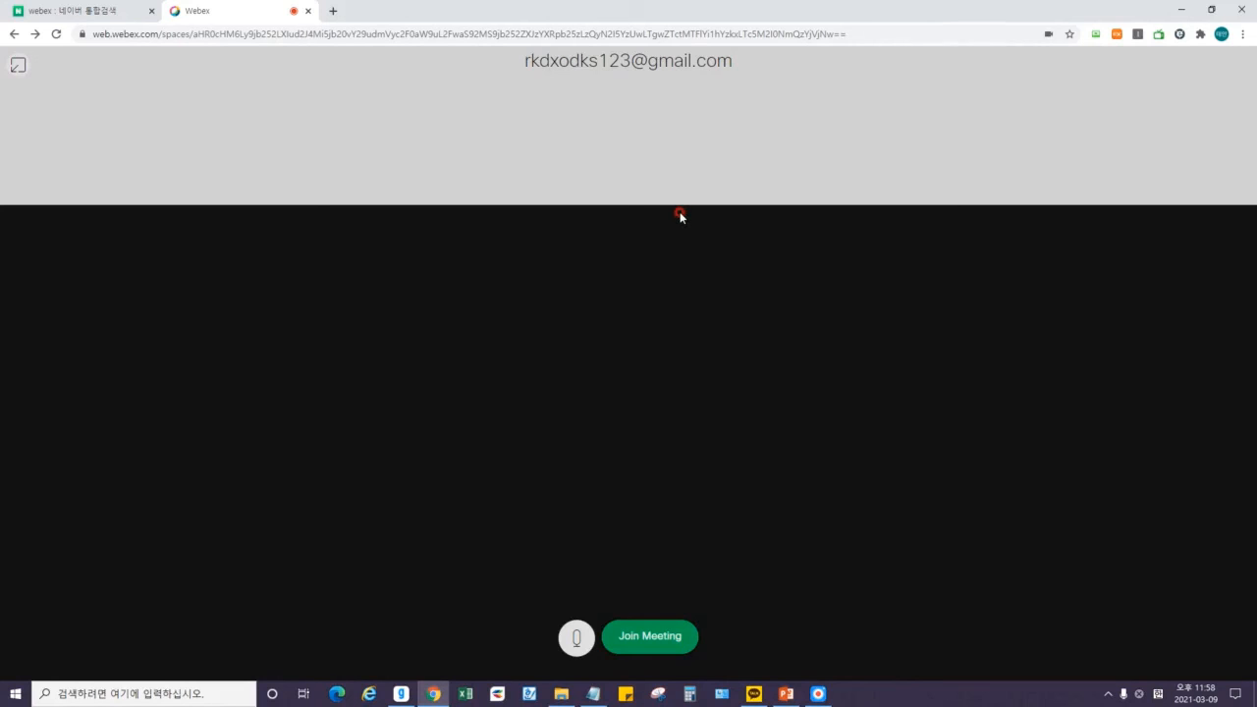
pyautogui.click(14, 33)
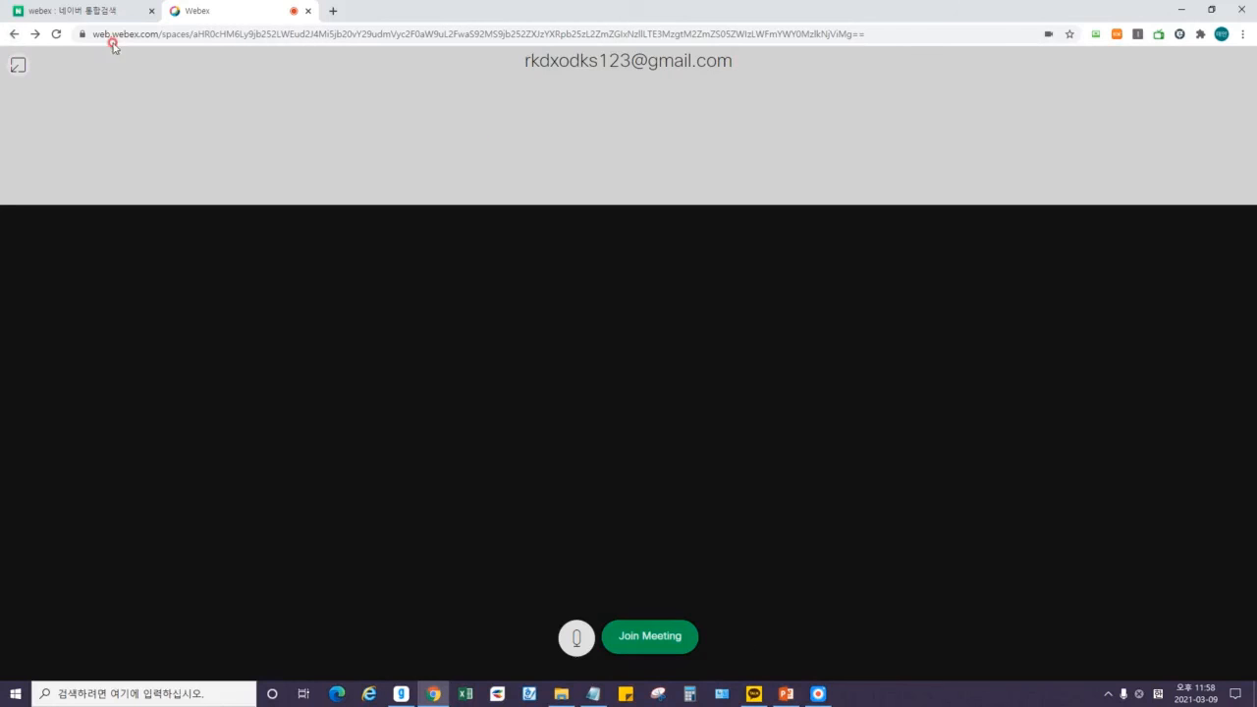
pyautogui.click(15, 35)
pyautogui.click(15, 34)
pyautogui.click(263, 17)
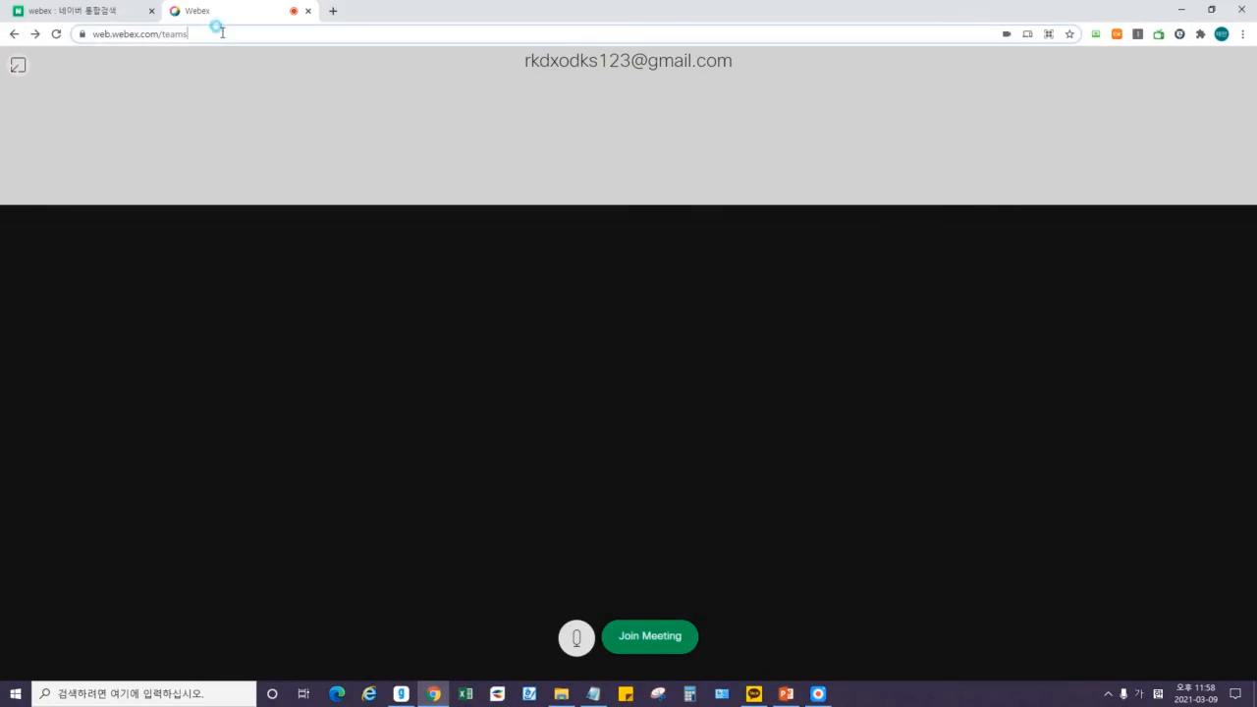
pyautogui.click(148, 35)
pyautogui.click(56, 35)
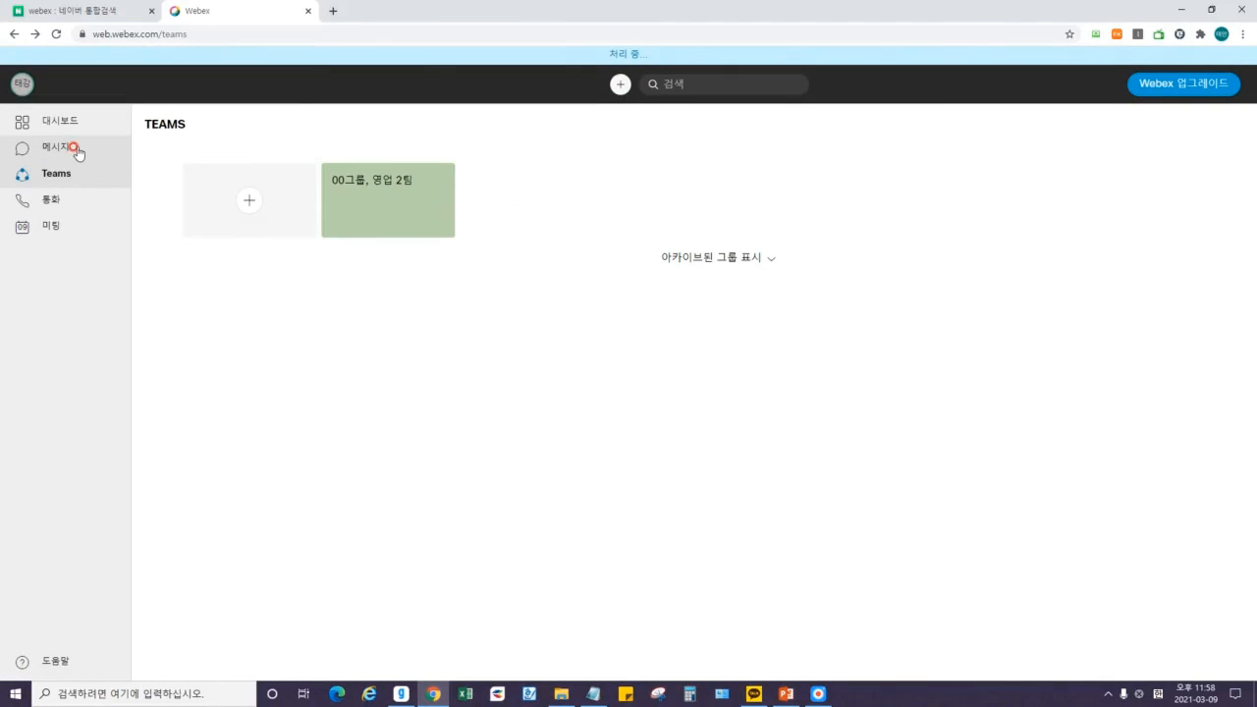
# In the direct conversation, send the 155 KB PNG from the 기타 folder with '이거 사진파일 이걸로 업무 보도록해!'.
pyautogui.click(56, 129)
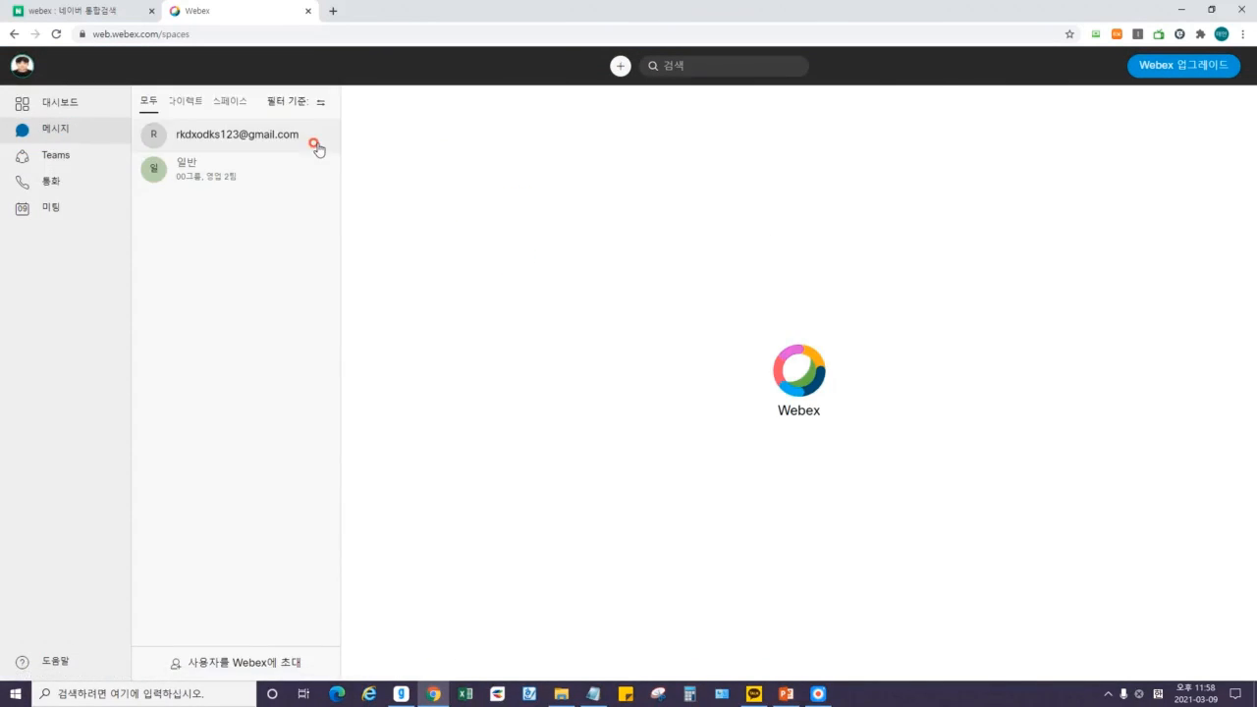
pyautogui.click(314, 139)
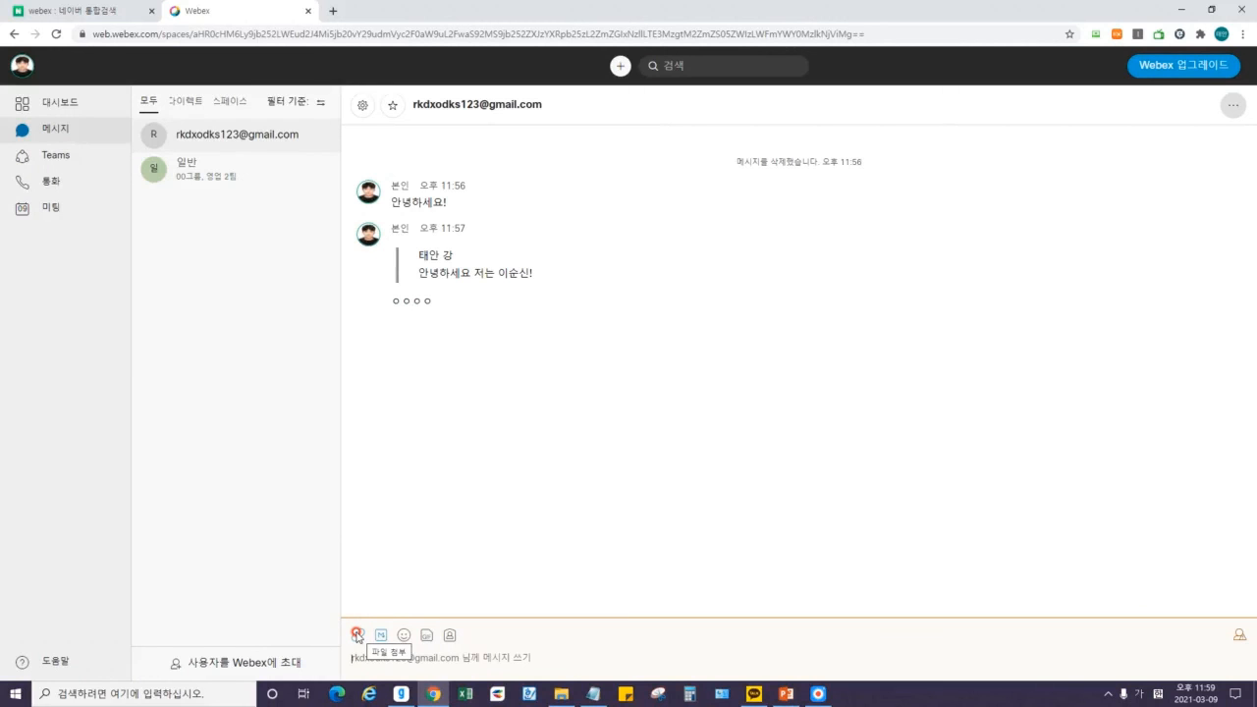
pyautogui.click(359, 638)
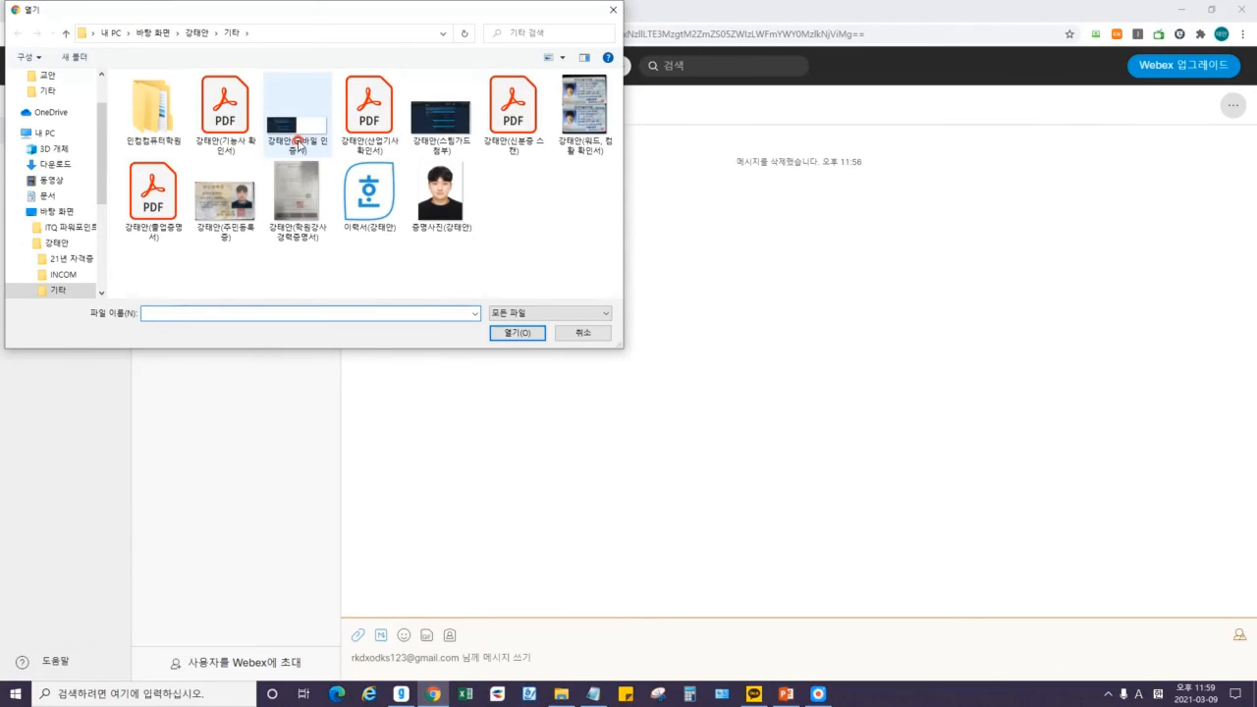
pyautogui.doubleClick(296, 128)
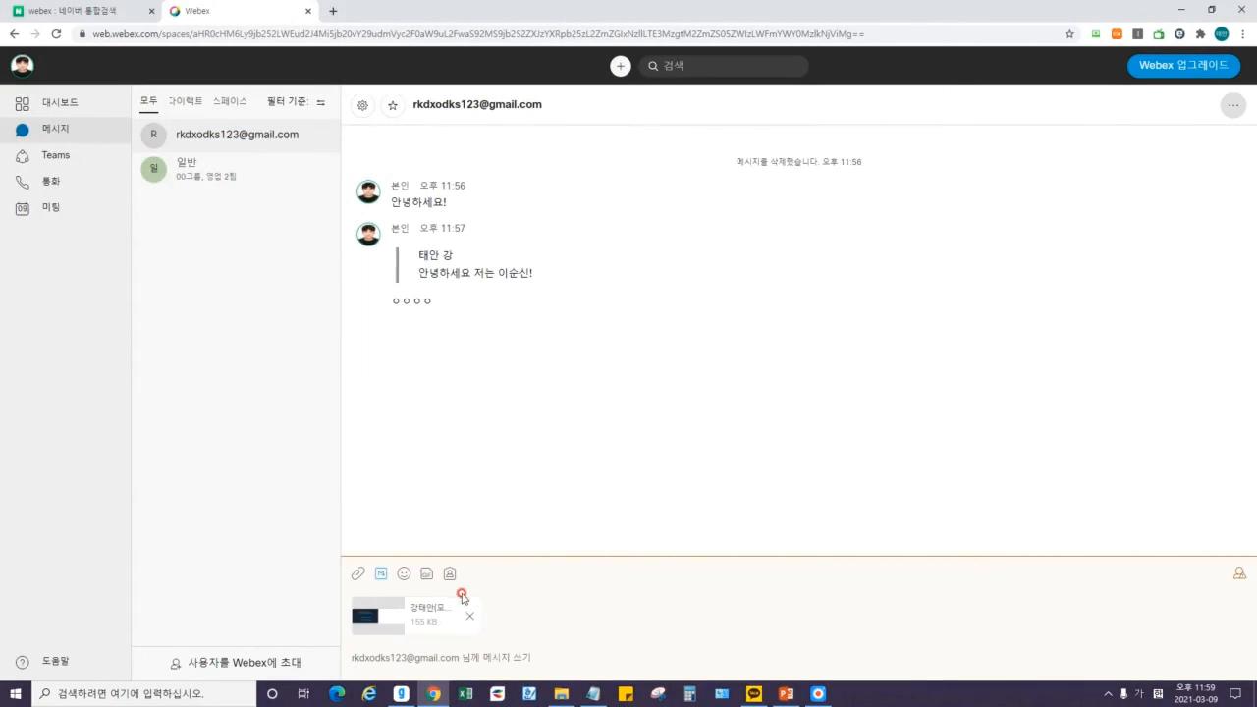
pyautogui.write('이거 새진패일 이걸로 업무 보도록해!')
pyautogui.press('Return')
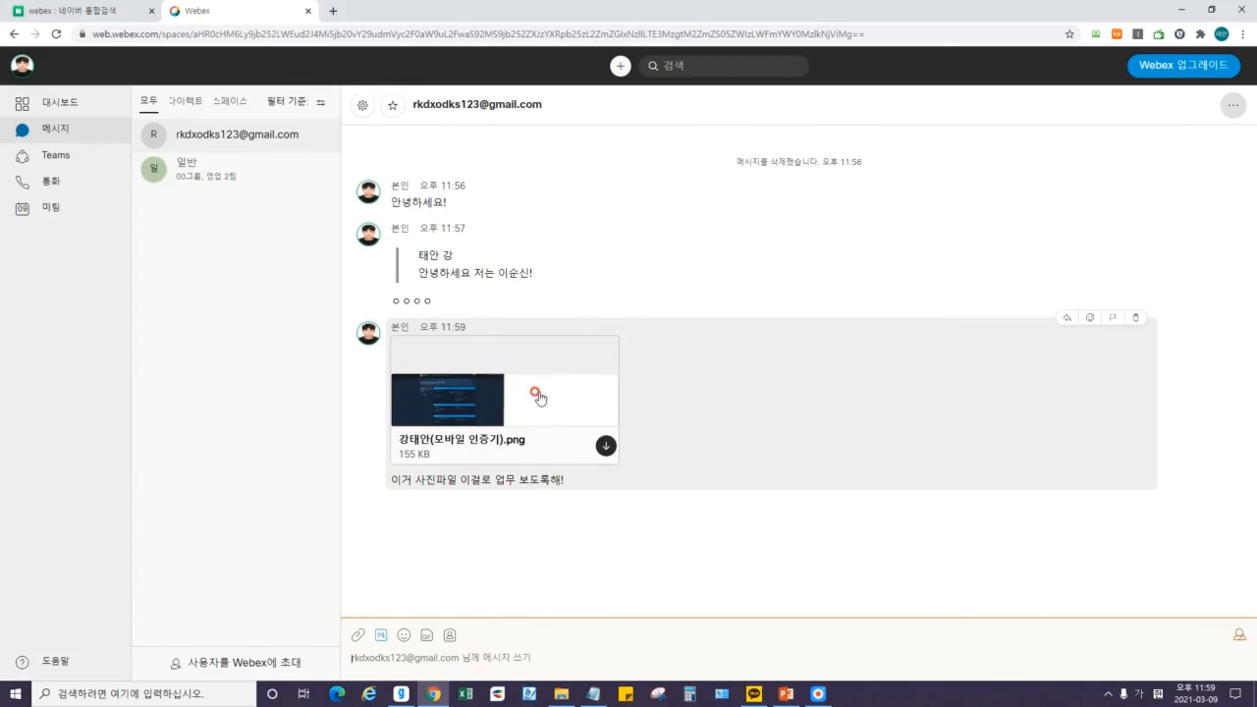
pyautogui.click(377, 638)
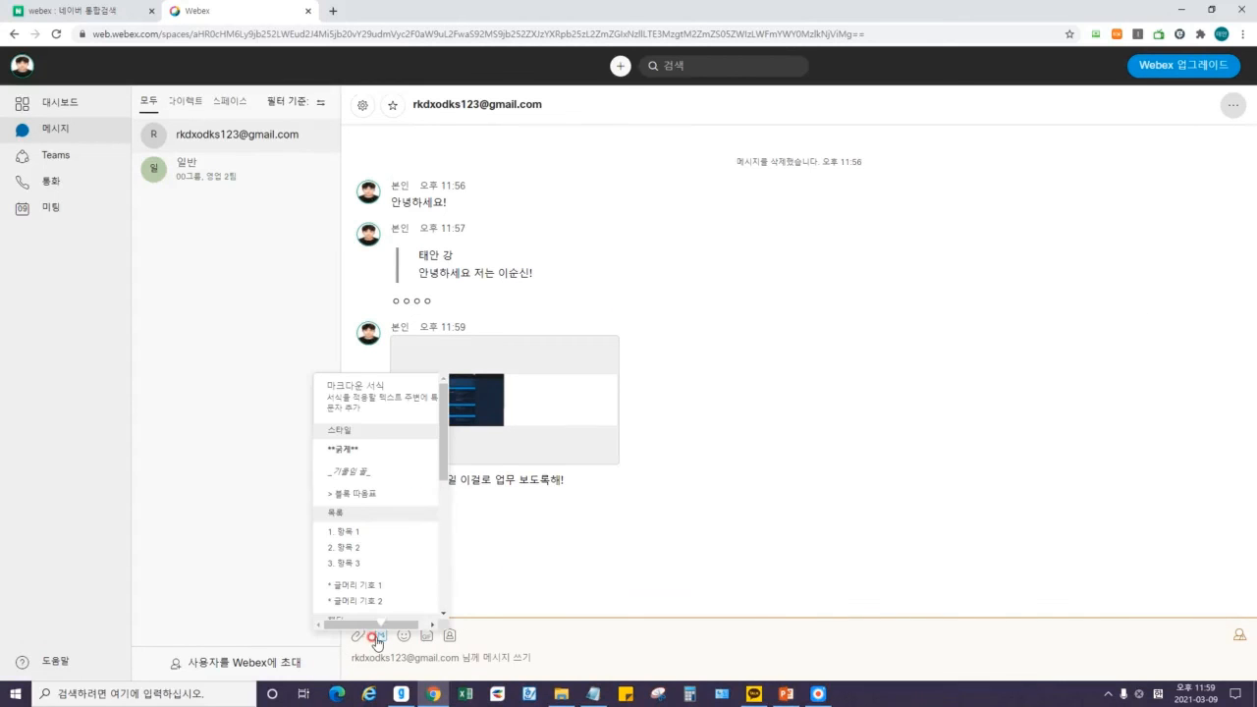
pyautogui.click(382, 430)
pyautogui.scroll(-8, 373, 478)
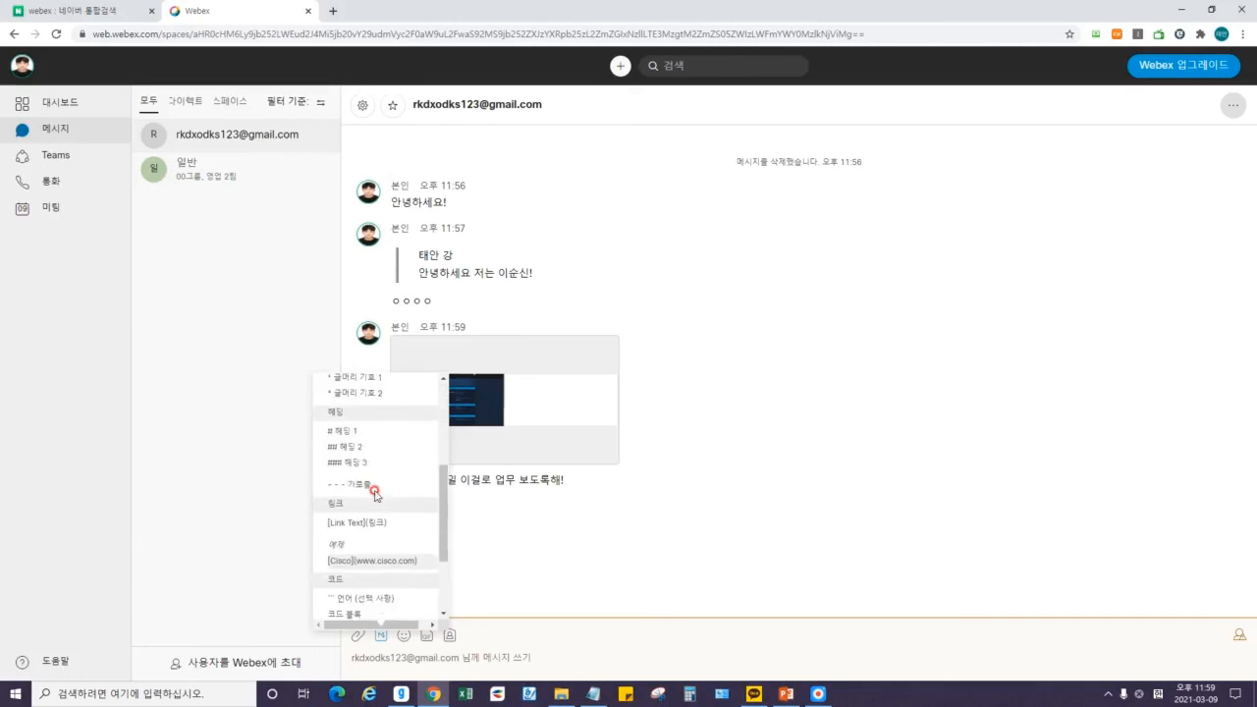
pyautogui.scroll(2, 404, 518)
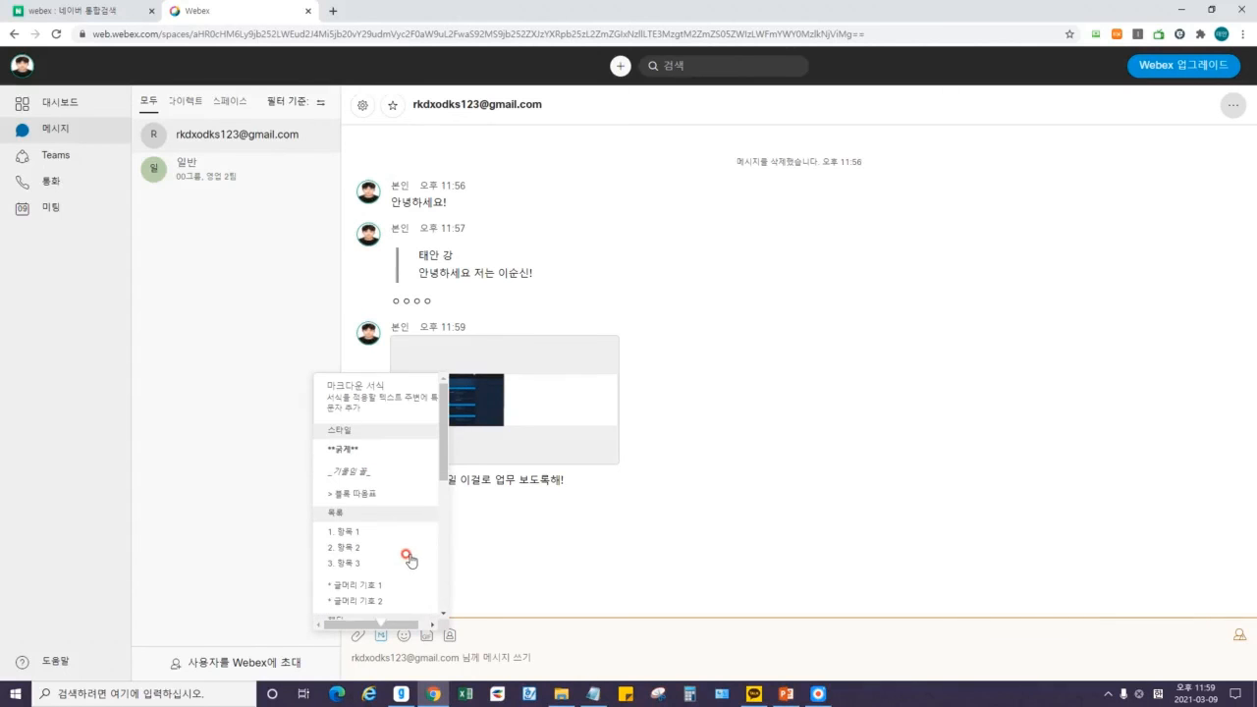
pyautogui.click(717, 521)
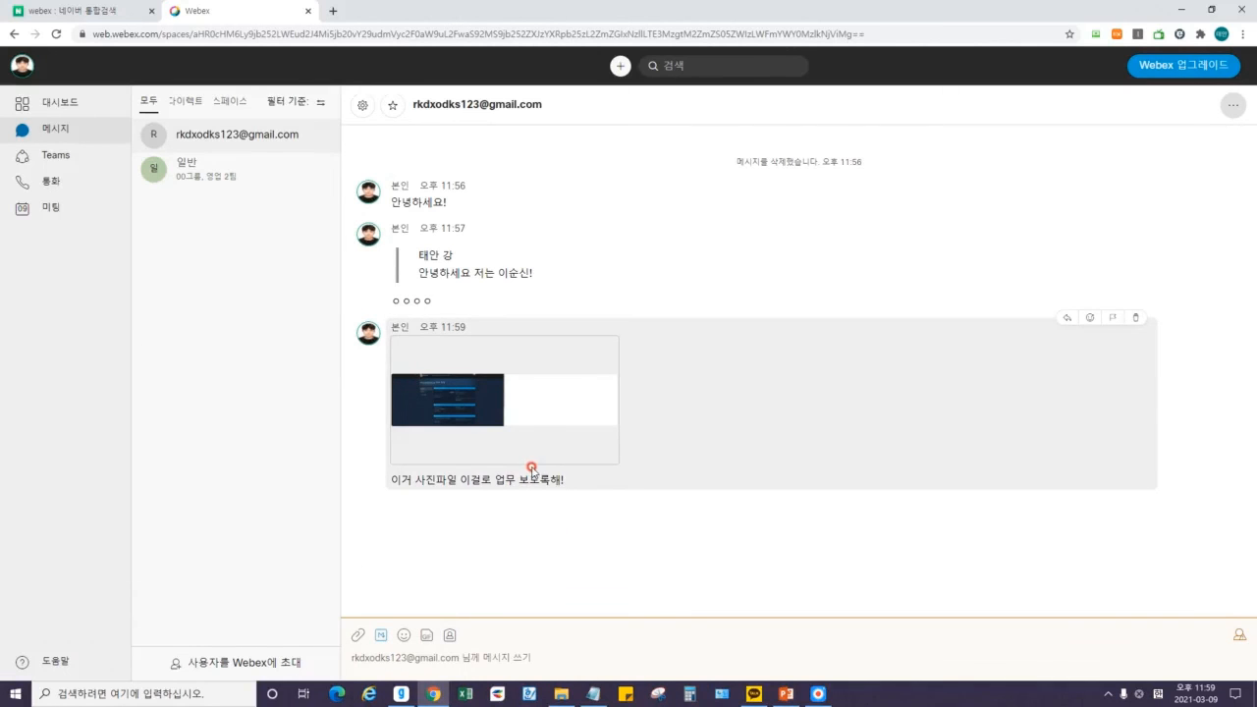
pyautogui.moveTo(520, 465)
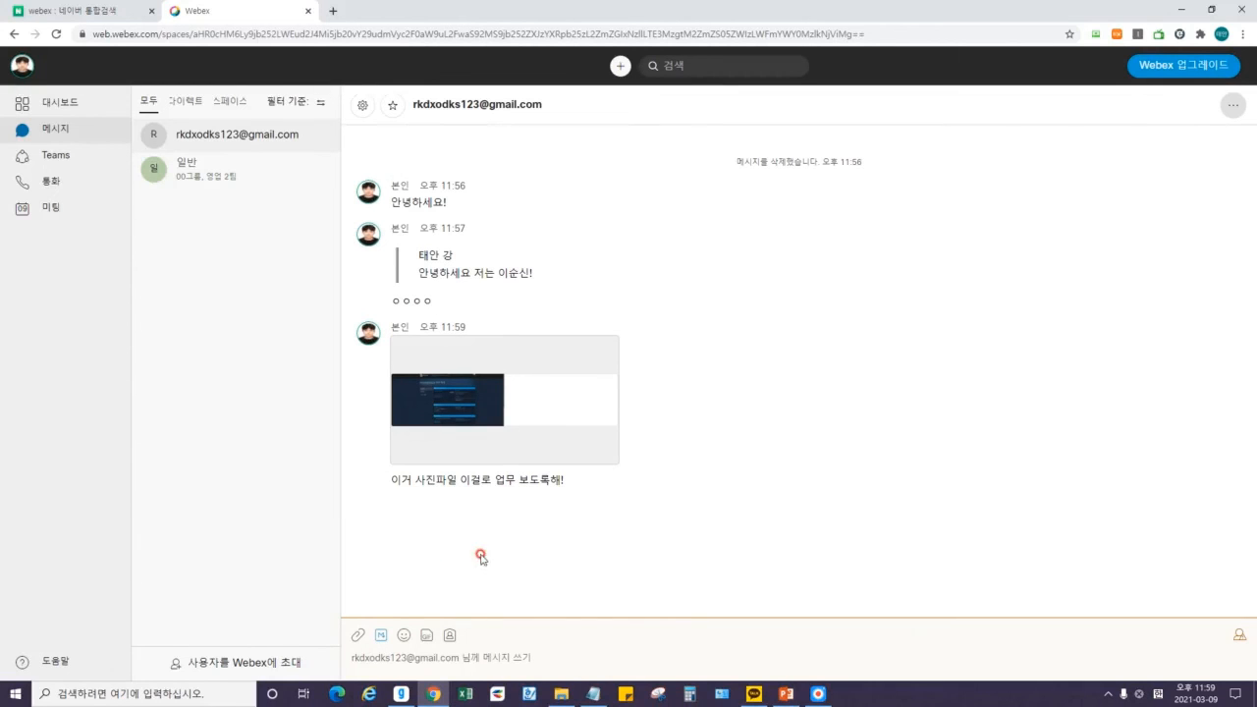
# Browse the emoji picker's categories, including objects and flags.
pyautogui.click(402, 636)
pyautogui.scroll(-6, 421, 474)
pyautogui.scroll(-6, 419, 476)
pyautogui.scroll(8, 417, 477)
pyautogui.scroll(-4, 412, 481)
pyautogui.scroll(-6, 411, 482)
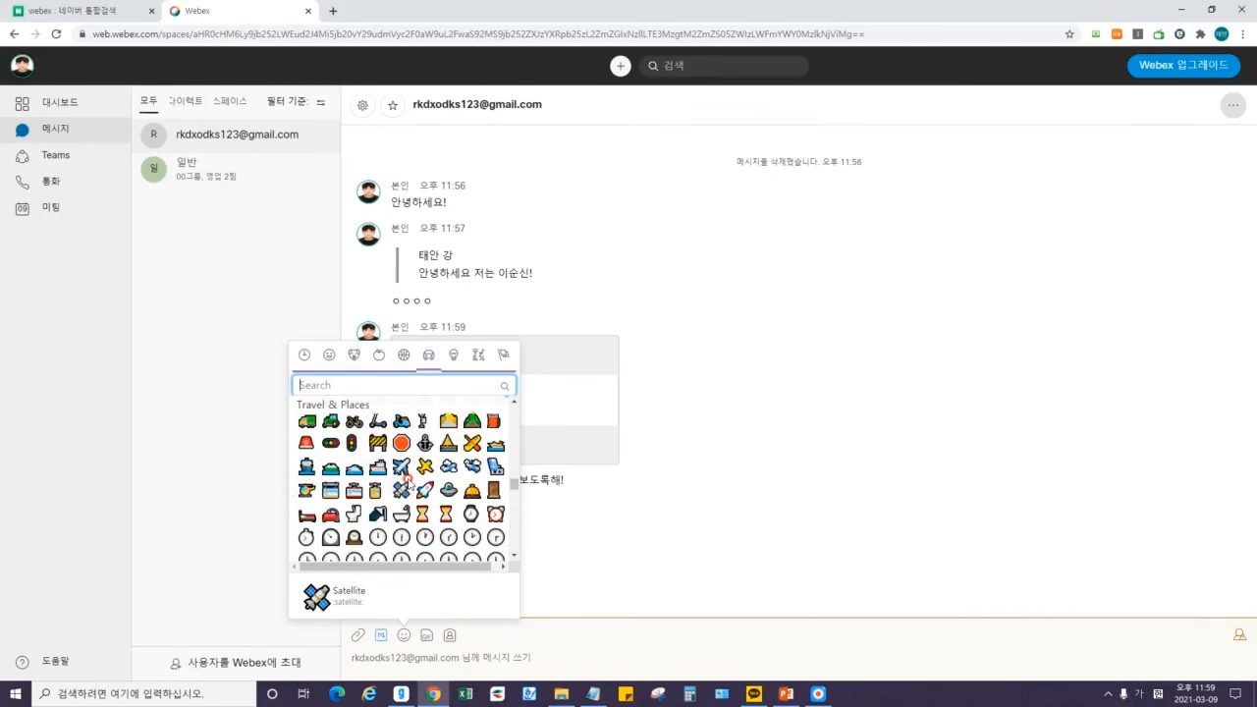
pyautogui.scroll(10, 409, 481)
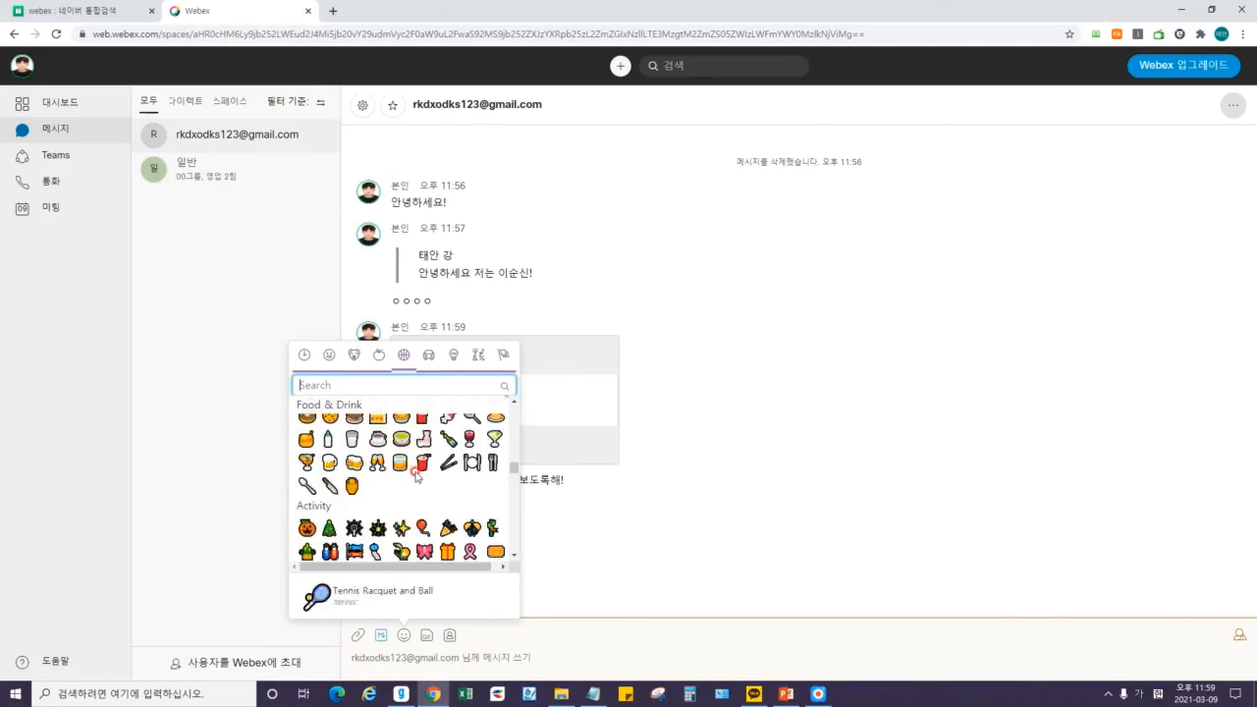
pyautogui.scroll(5, 447, 481)
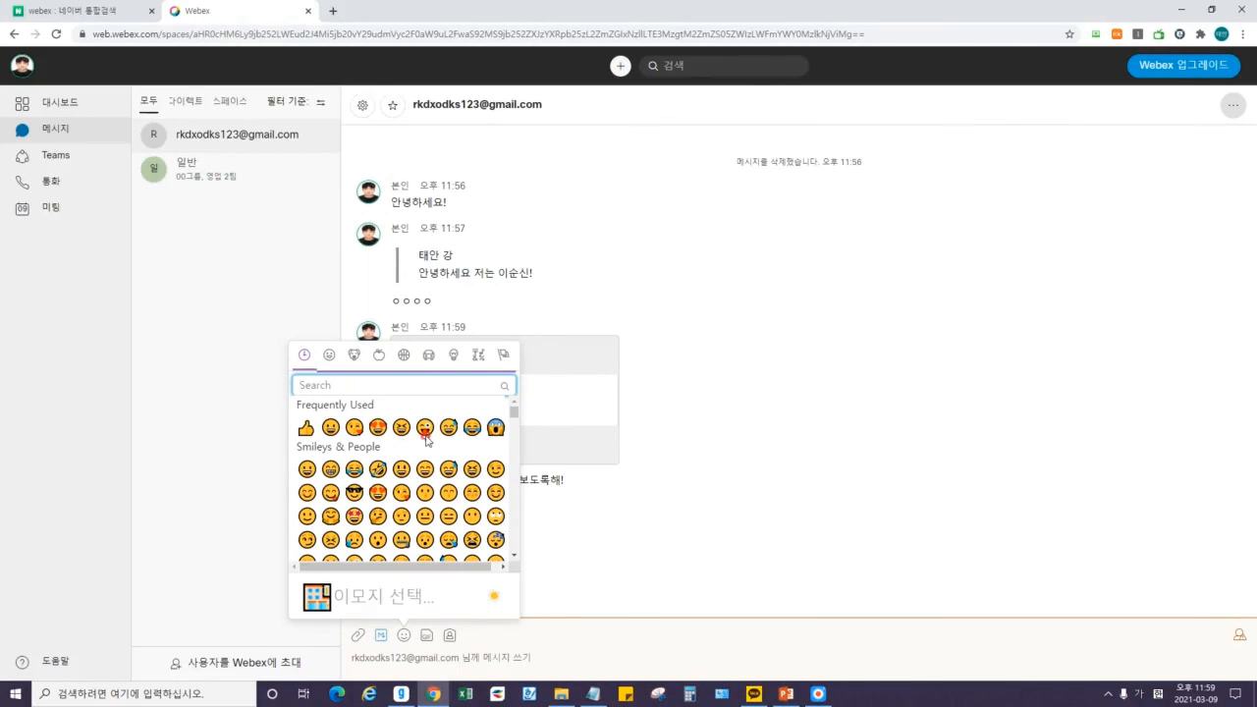
pyautogui.click(454, 354)
pyautogui.click(503, 355)
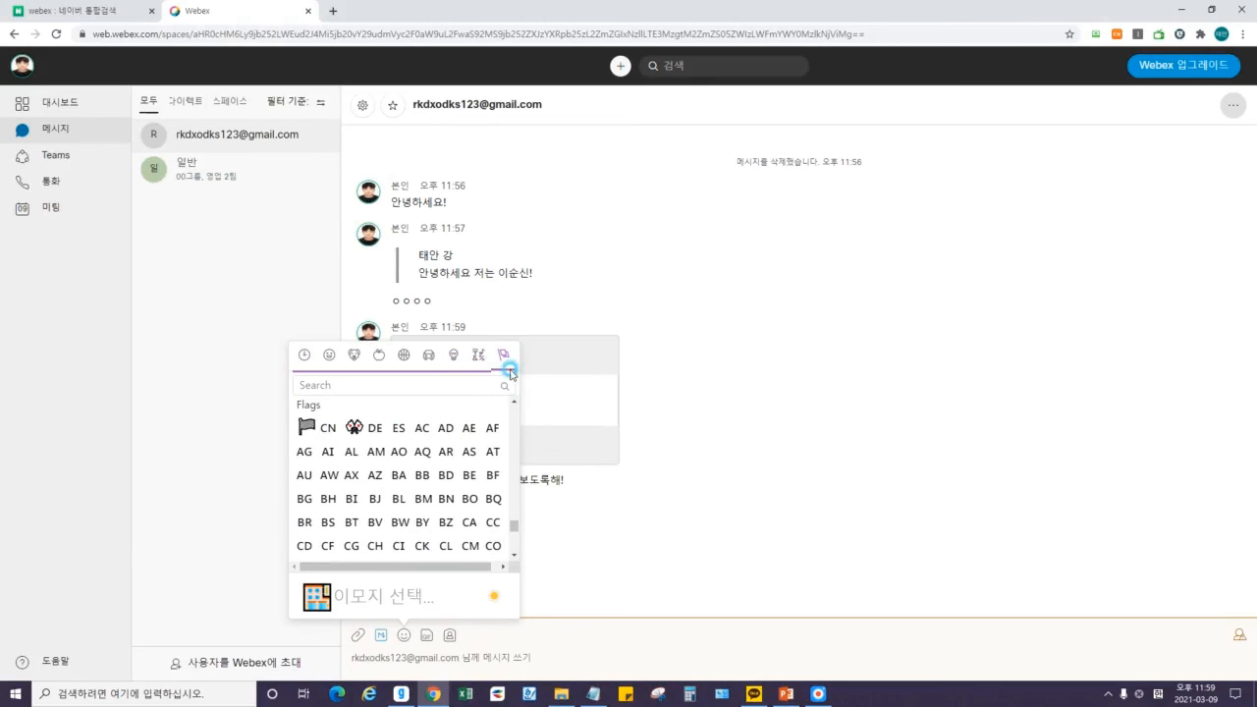
# Close the emoji picker and bring up the GIF search.
pyautogui.click(788, 523)
pyautogui.click(473, 651)
pyautogui.click(426, 634)
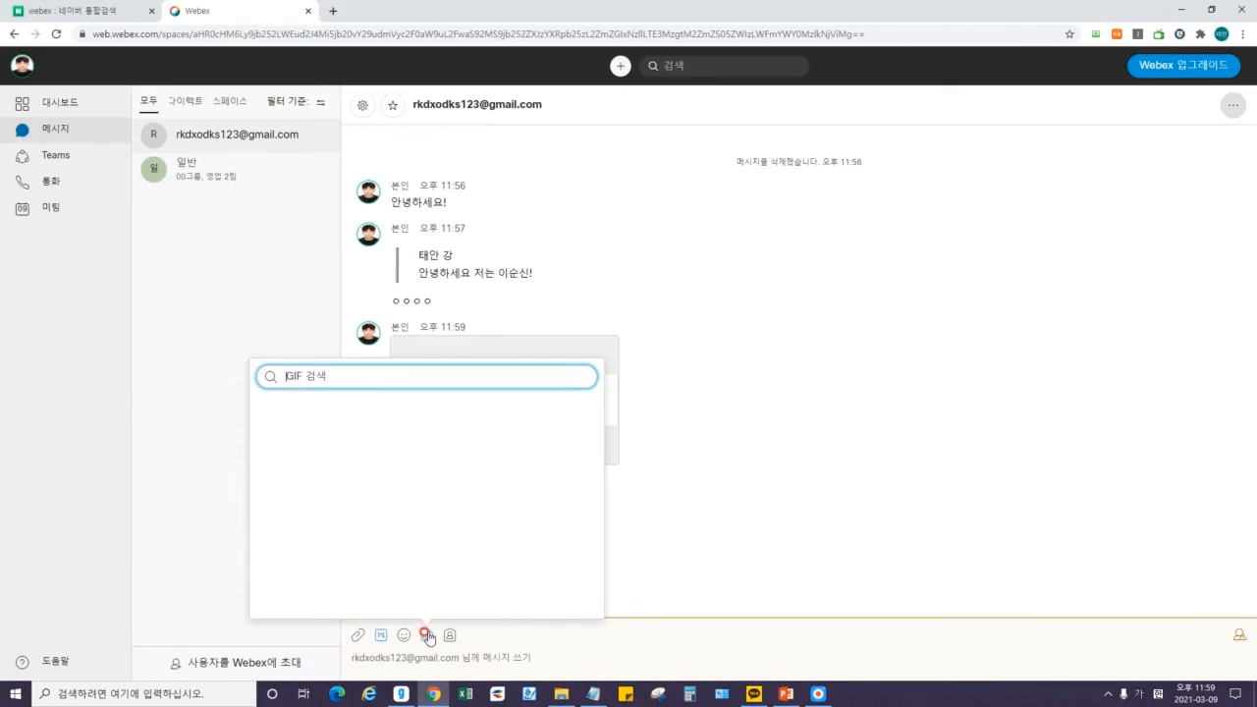
# Search GIFs for '예' and send the orange-haired cartoon GIF with 'ㅇㅇㅇ'.
pyautogui.scroll(-2, 560, 501)
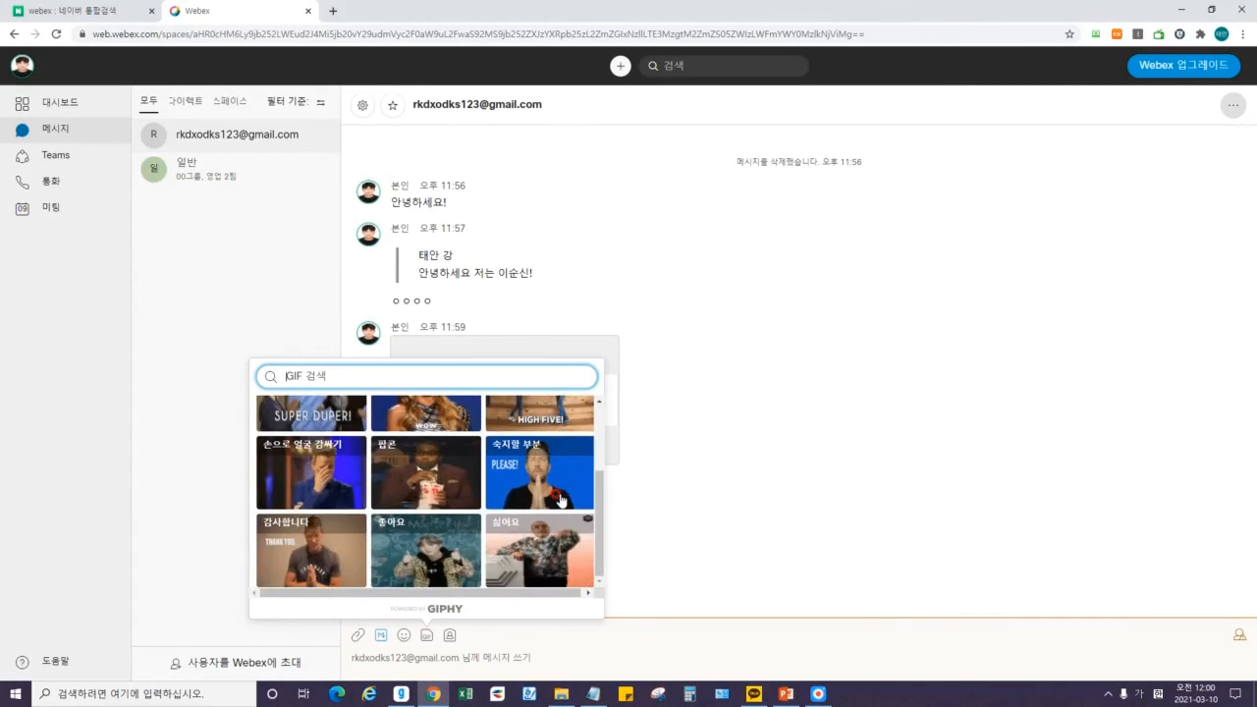
pyautogui.scroll(2, 570, 500)
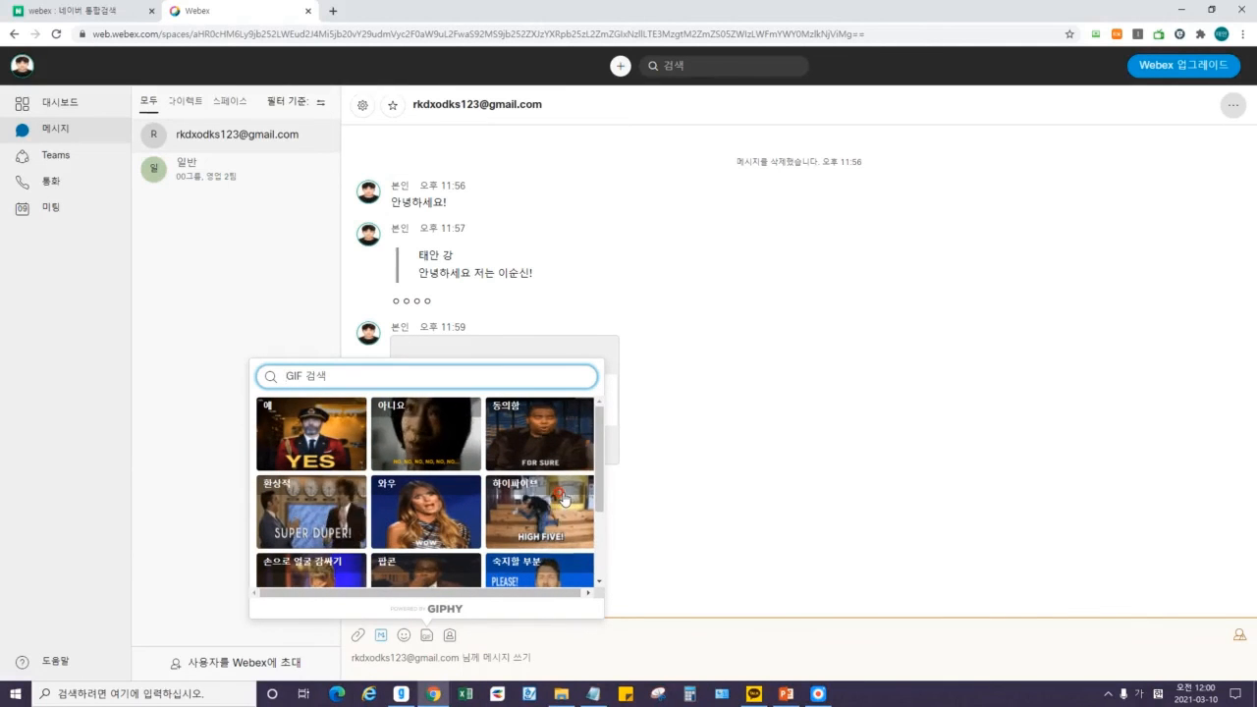
pyautogui.write('예')
pyautogui.scroll(-5, 511, 481)
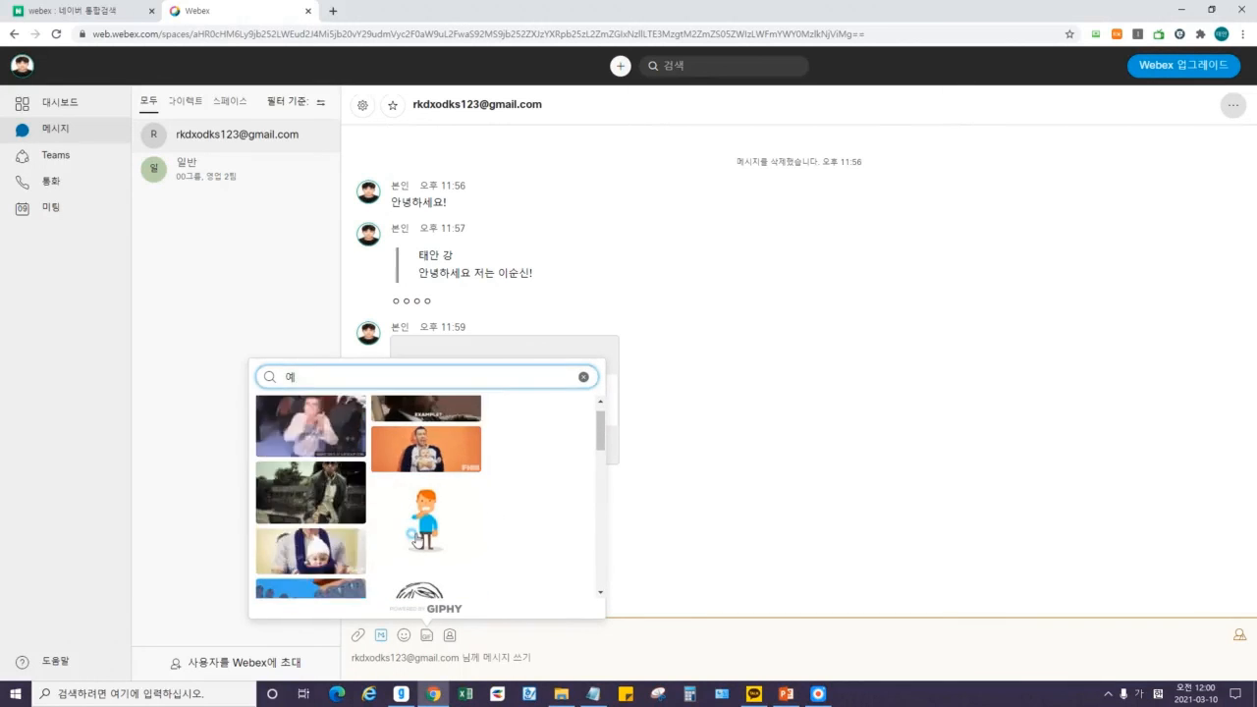
pyautogui.click(405, 522)
pyautogui.write('ㅇㅇㅇ')
pyautogui.press('Return')
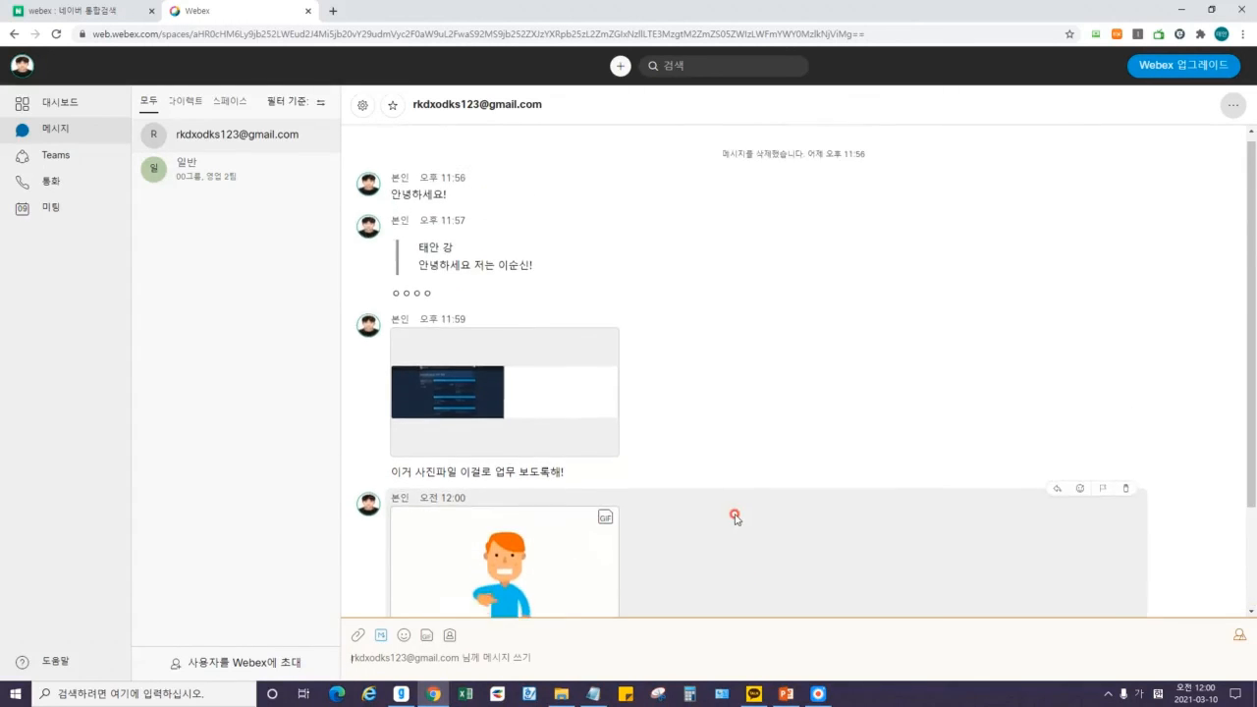
pyautogui.click(450, 638)
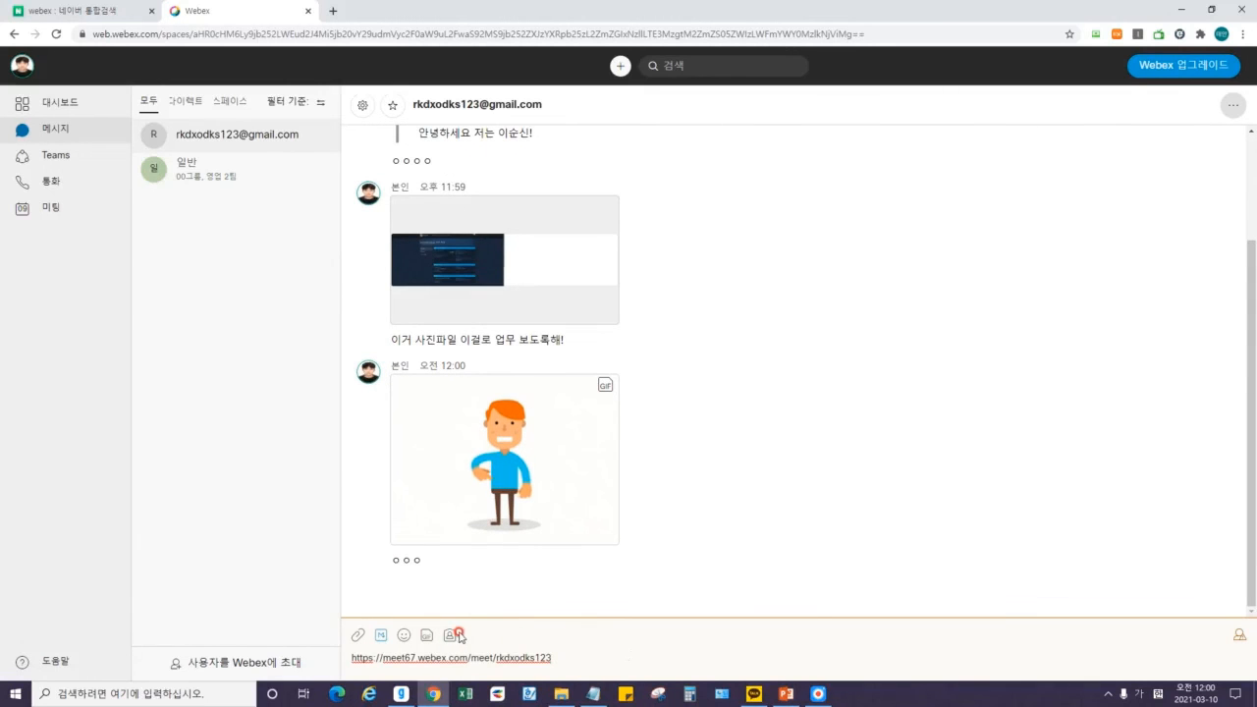
# Post the personal meeting room link, then send '미팅 시작할 겁니다 꼭 눌러서 들어오세요'.
pyautogui.hotkey('shift', 'Left')
pyautogui.hotkey('shift', 'Left')
pyautogui.hotkey('shift', 'Left')
pyautogui.hotkey('shift', 'Left')
pyautogui.hotkey('shift', 'Left')
pyautogui.hotkey('shift', 'Left')
pyautogui.hotkey('shift', 'Left')
pyautogui.hotkey('shift', 'Left')
pyautogui.hotkey('shift', 'Left')
pyautogui.hotkey('shift', 'Left')
pyautogui.hotkey('shift', 'Left')
pyautogui.hotkey('shift', 'Left')
pyautogui.hotkey('shift', 'Left')
pyautogui.hotkey('shift', 'Left')
pyautogui.hotkey('shift', 'Left')
pyautogui.hotkey('shift', 'Left')
pyautogui.hotkey('shift', 'Left')
pyautogui.hotkey('shift', 'Left')
pyautogui.hotkey('shift', 'Left')
pyautogui.hotkey('shift', 'Left')
pyautogui.click(598, 656)
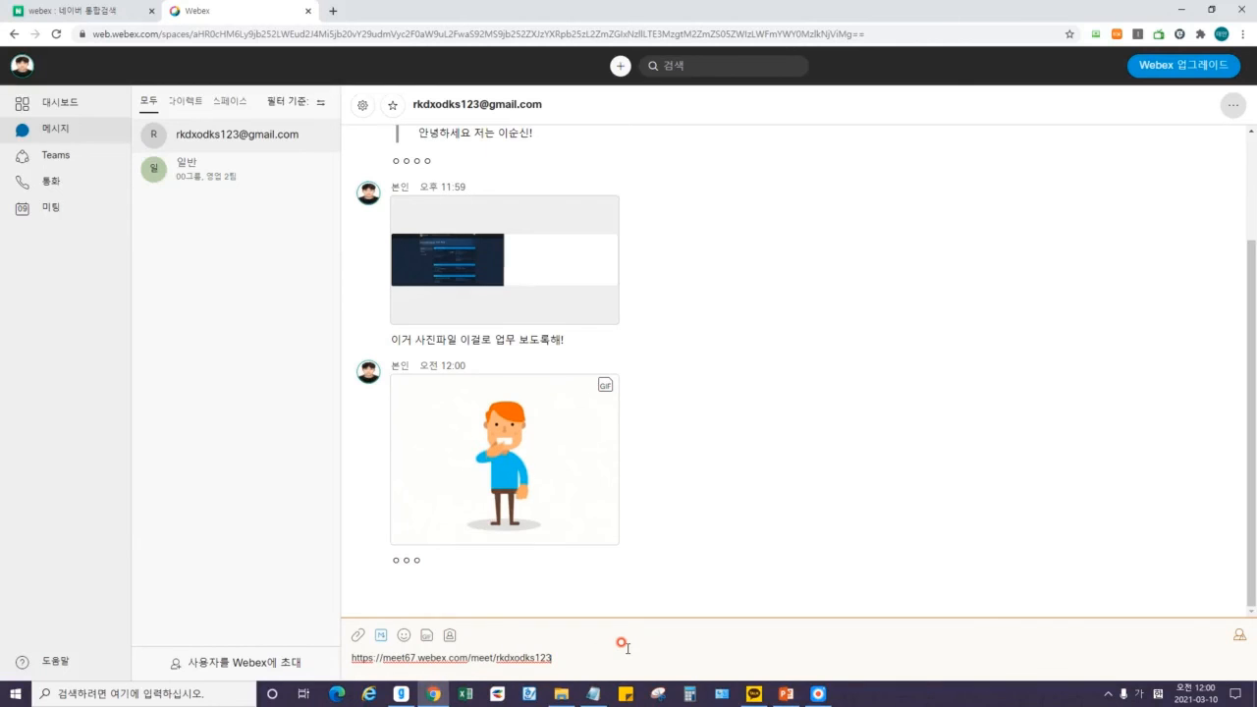
pyautogui.press('Return')
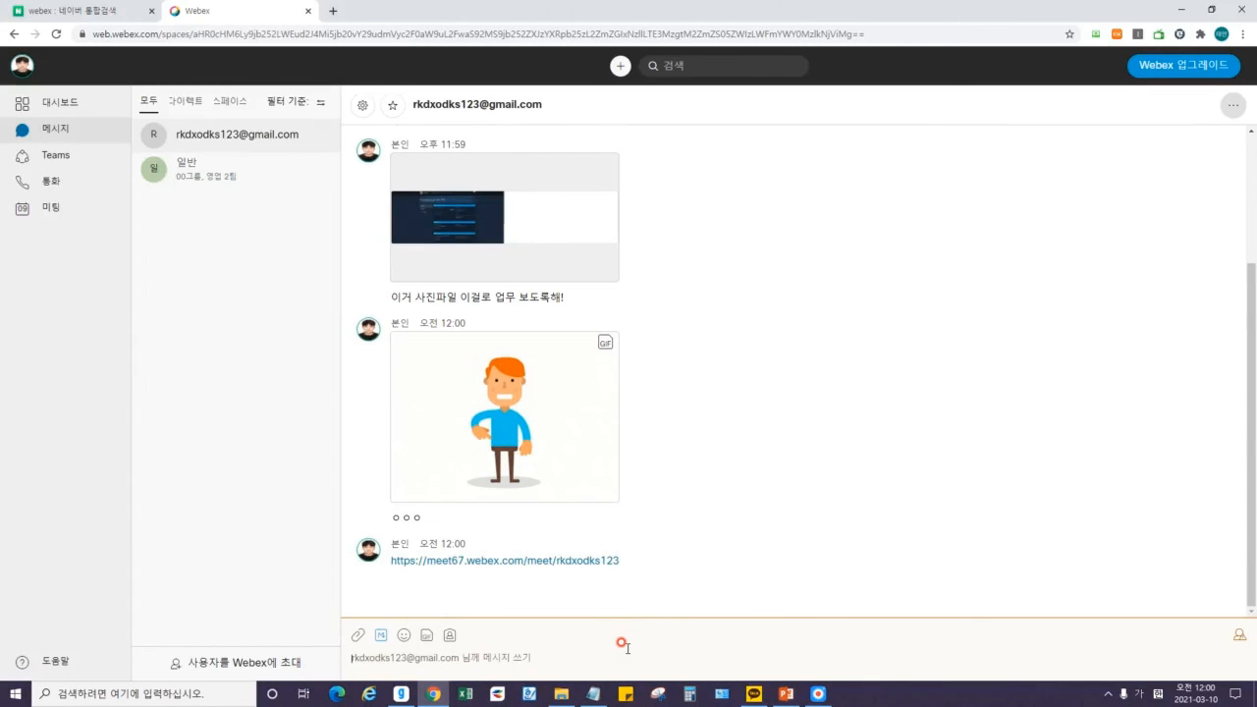
pyautogui.write('뭘팅 시작할 겁니다 꾀')
pyautogui.write(' 눌러서 들어오세요')
pyautogui.press('Return')
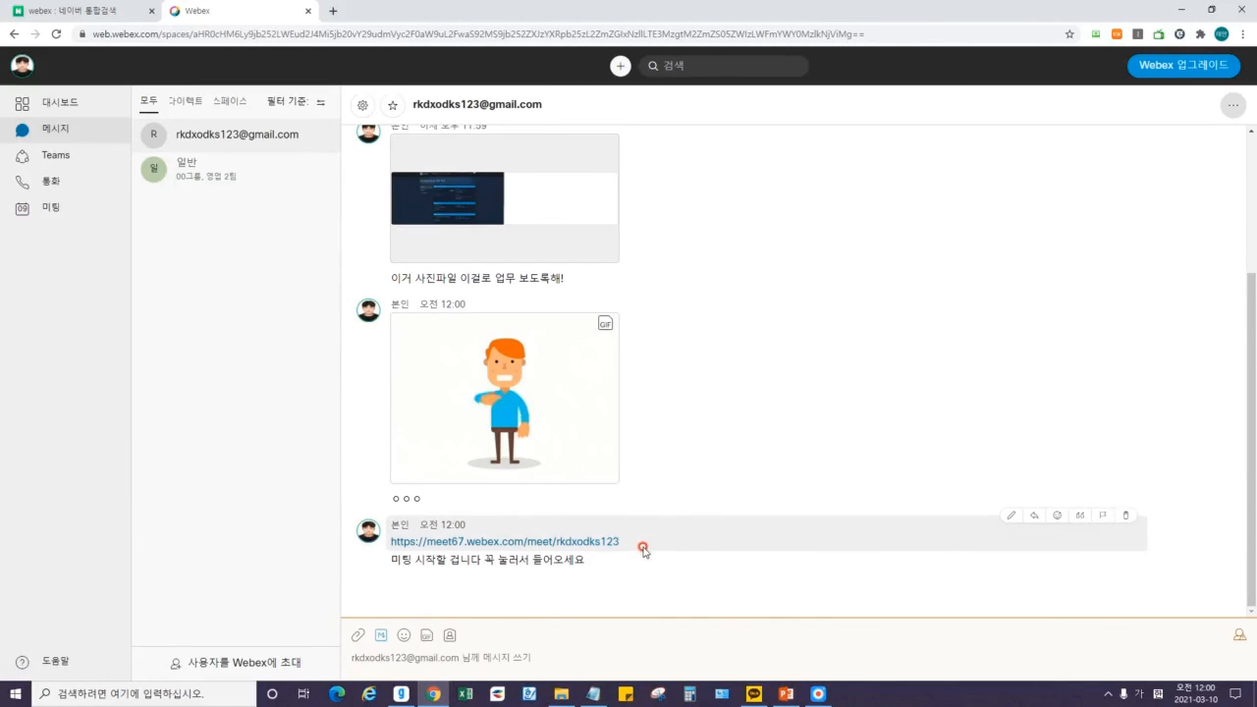
# Switch to the 일반 group space.
pyautogui.moveTo(414, 104); pyautogui.dragTo(576, 104)
pyautogui.click(576, 104)
pyautogui.click(232, 179)
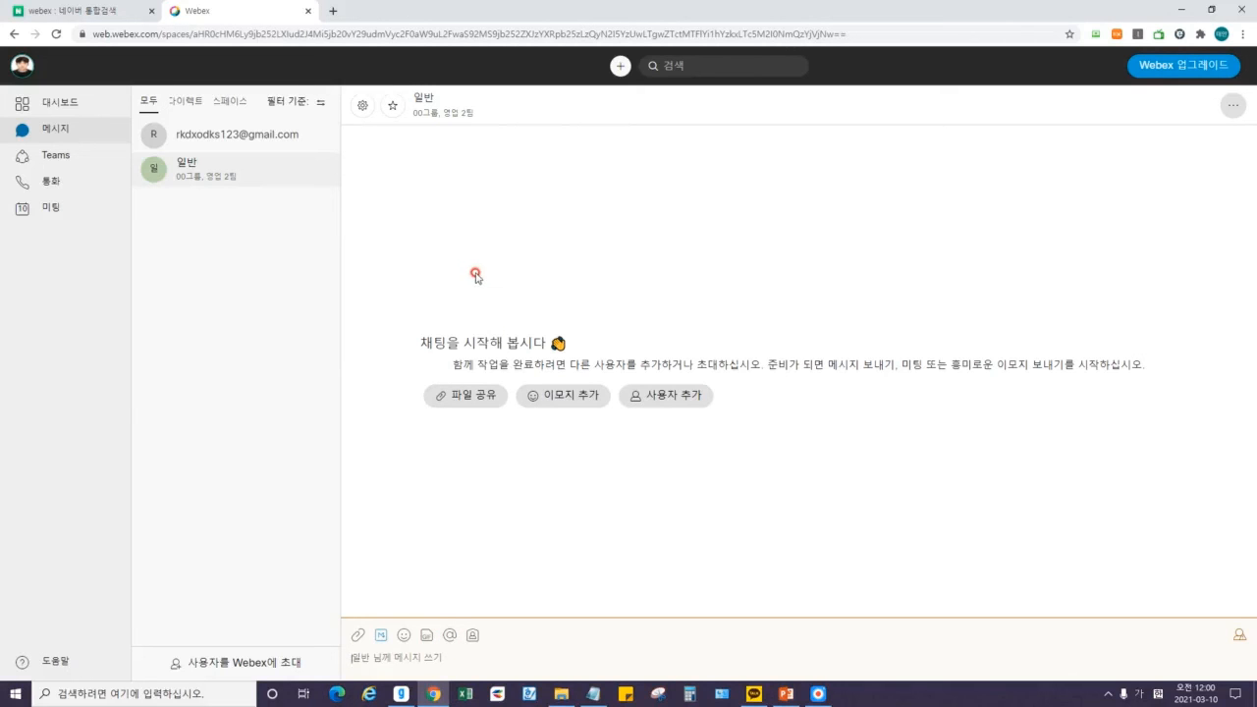
# Rename the 일반 space to 00그룹 through its space settings and save.
pyautogui.click(362, 106)
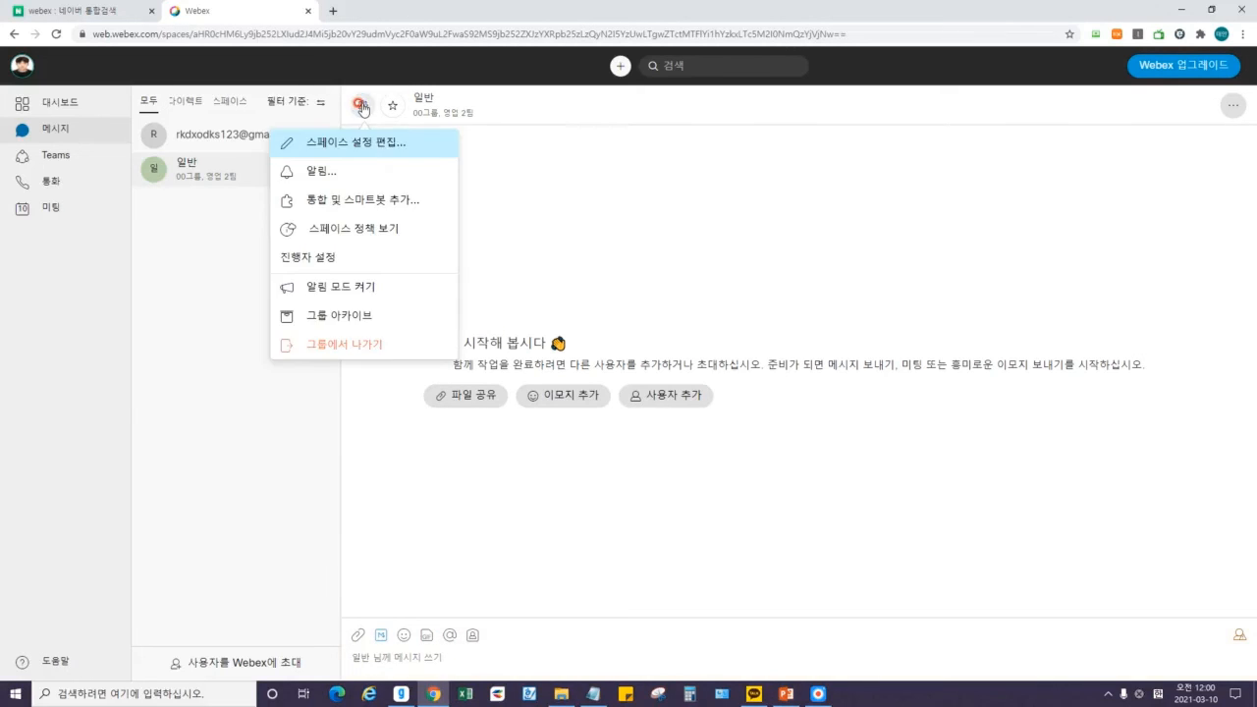
pyautogui.click(488, 139)
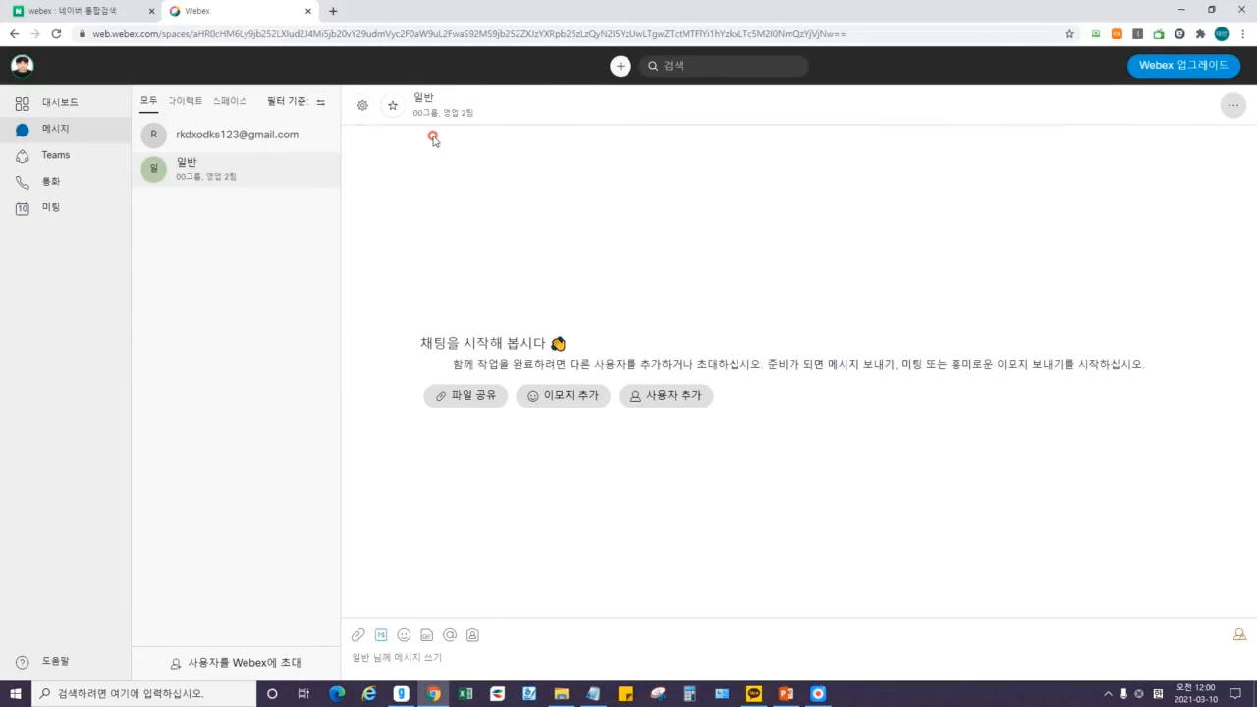
pyautogui.click(357, 106)
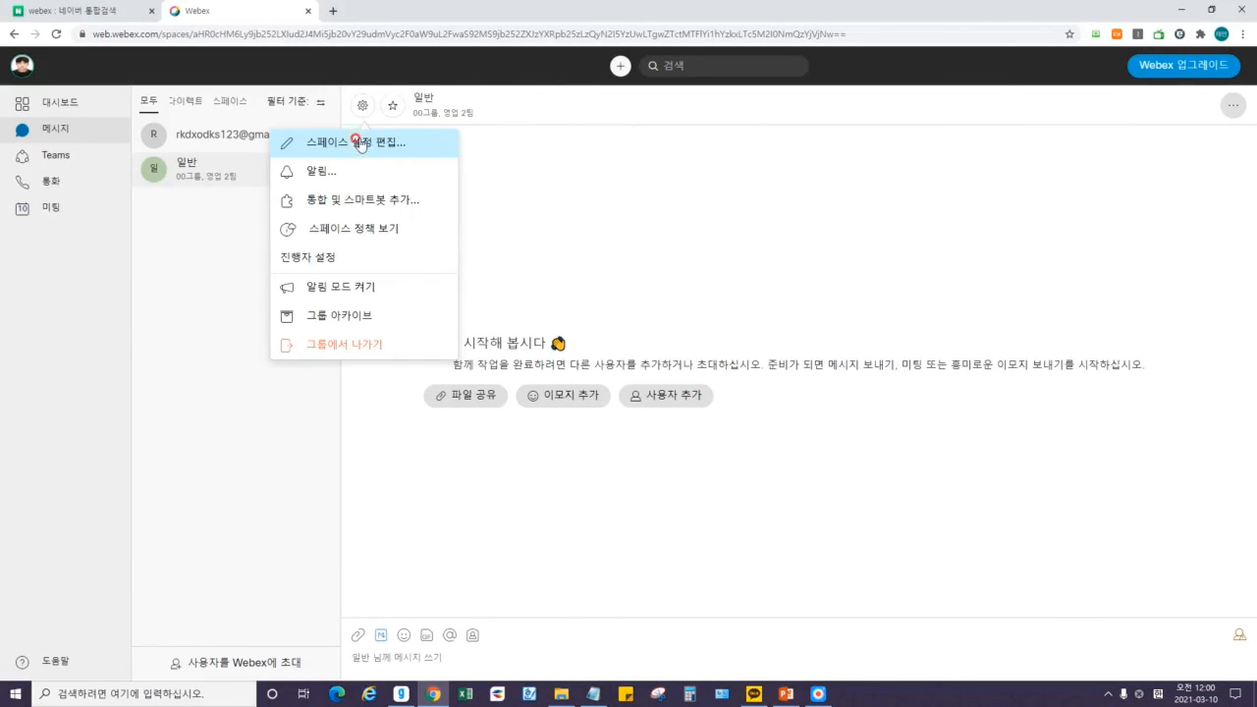
pyautogui.click(359, 144)
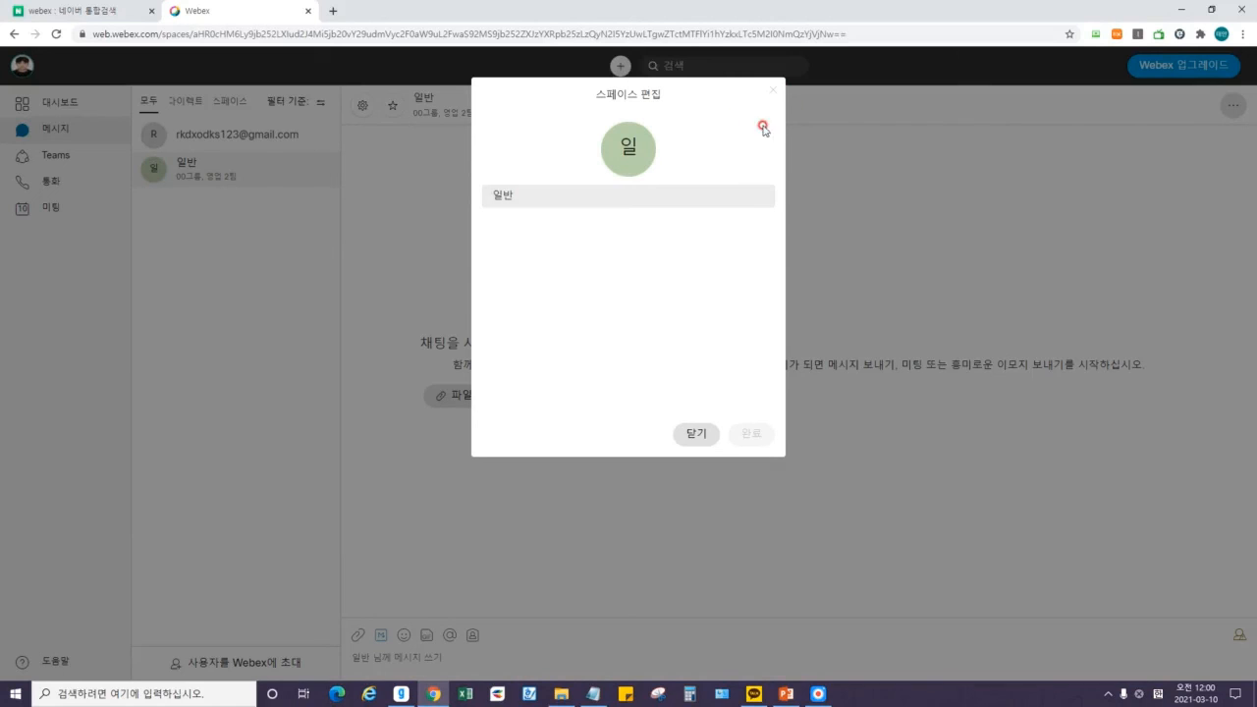
pyautogui.click(629, 204)
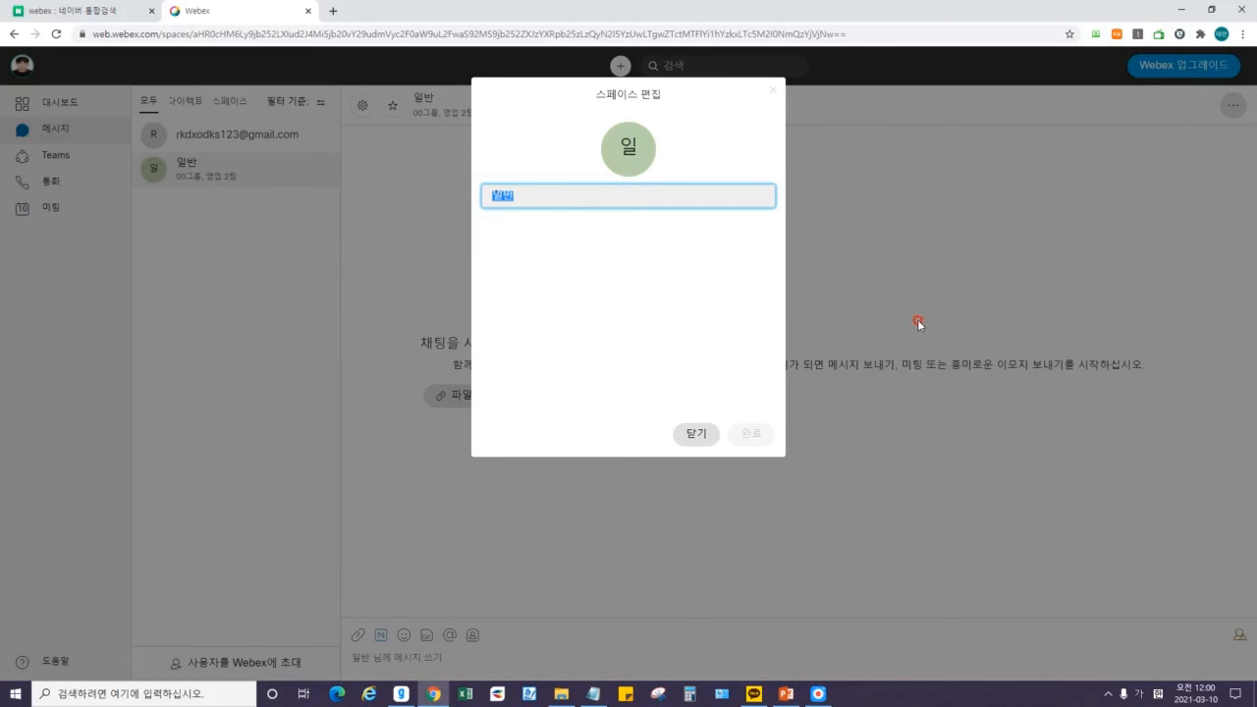
pyautogui.write('00그룹')
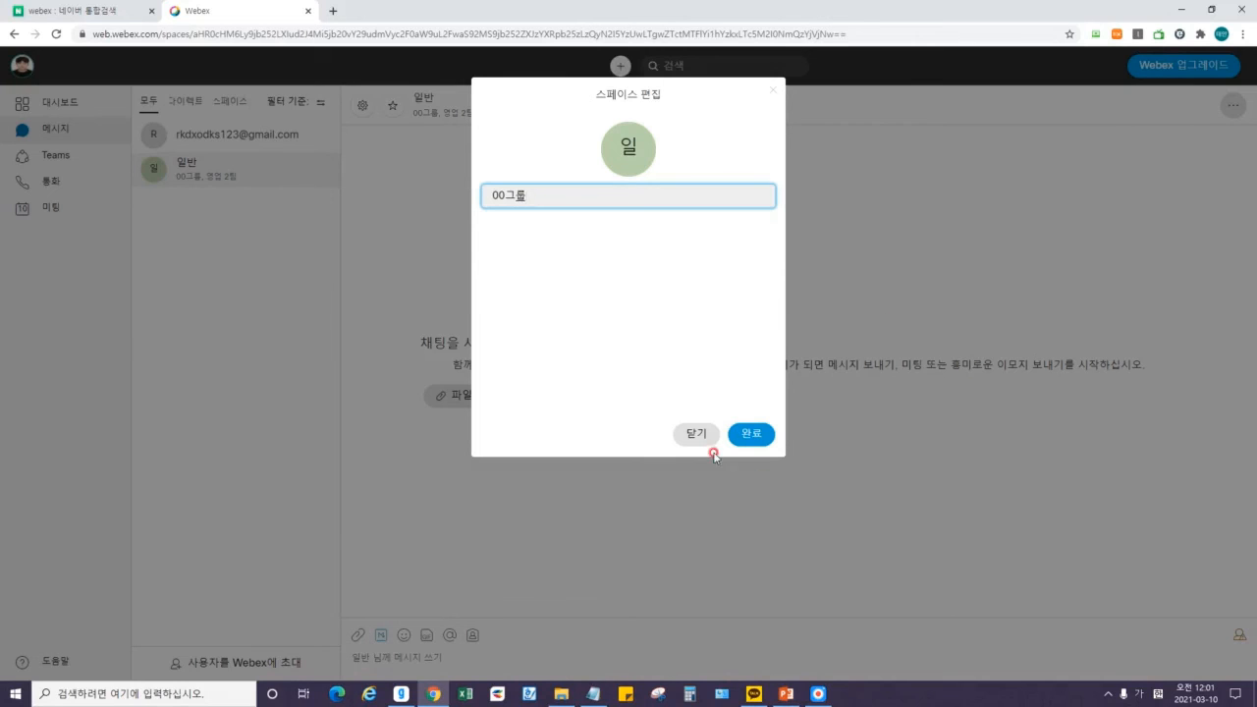
pyautogui.click(744, 435)
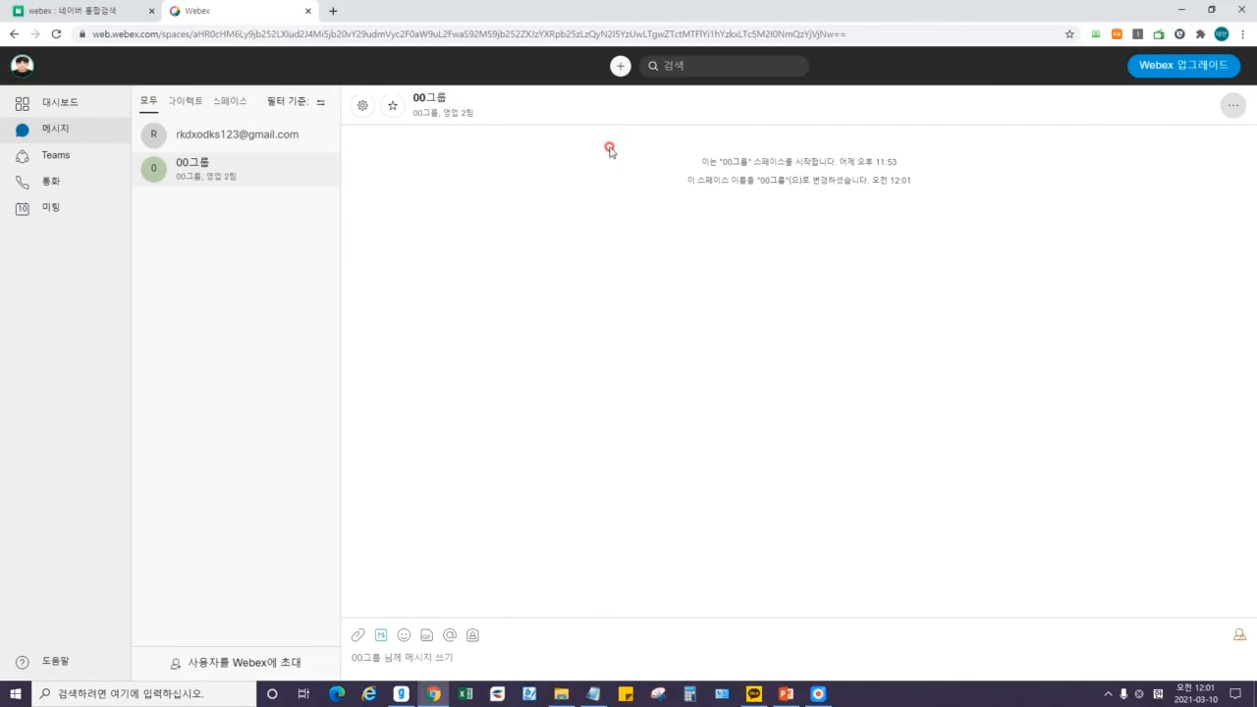
pyautogui.click(363, 107)
pyautogui.click(398, 349)
pyautogui.click(638, 289)
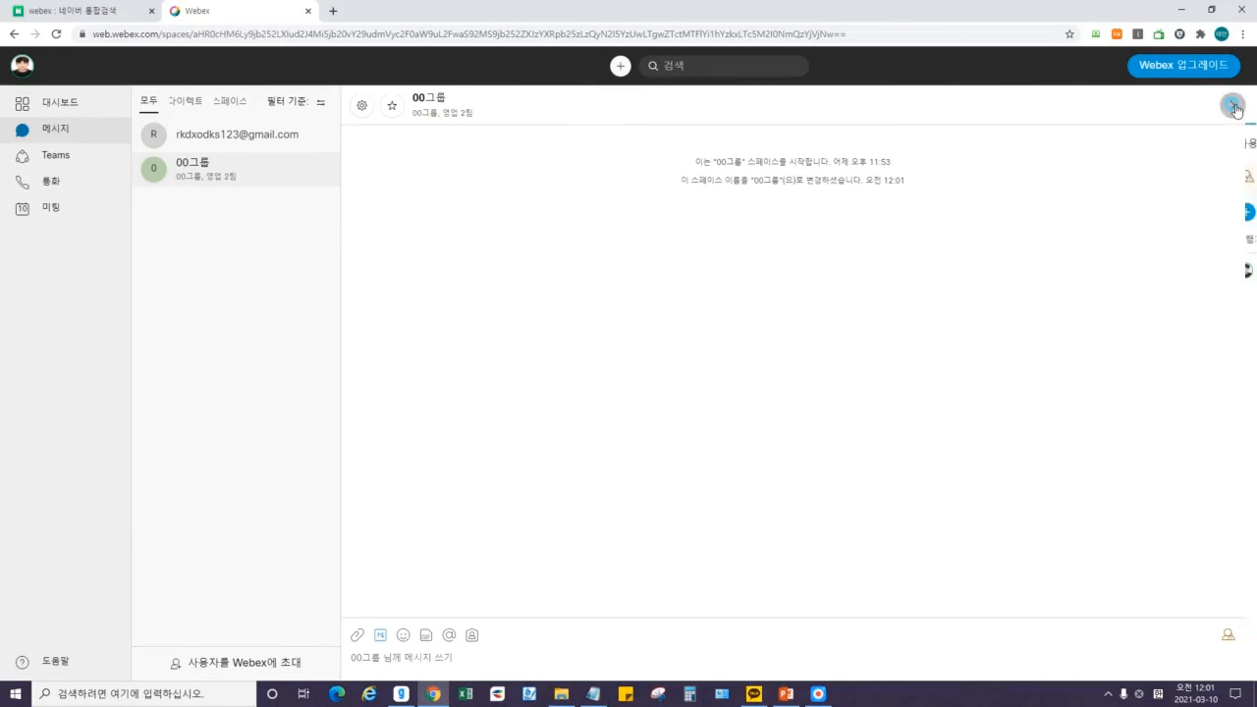
pyautogui.click(1232, 105)
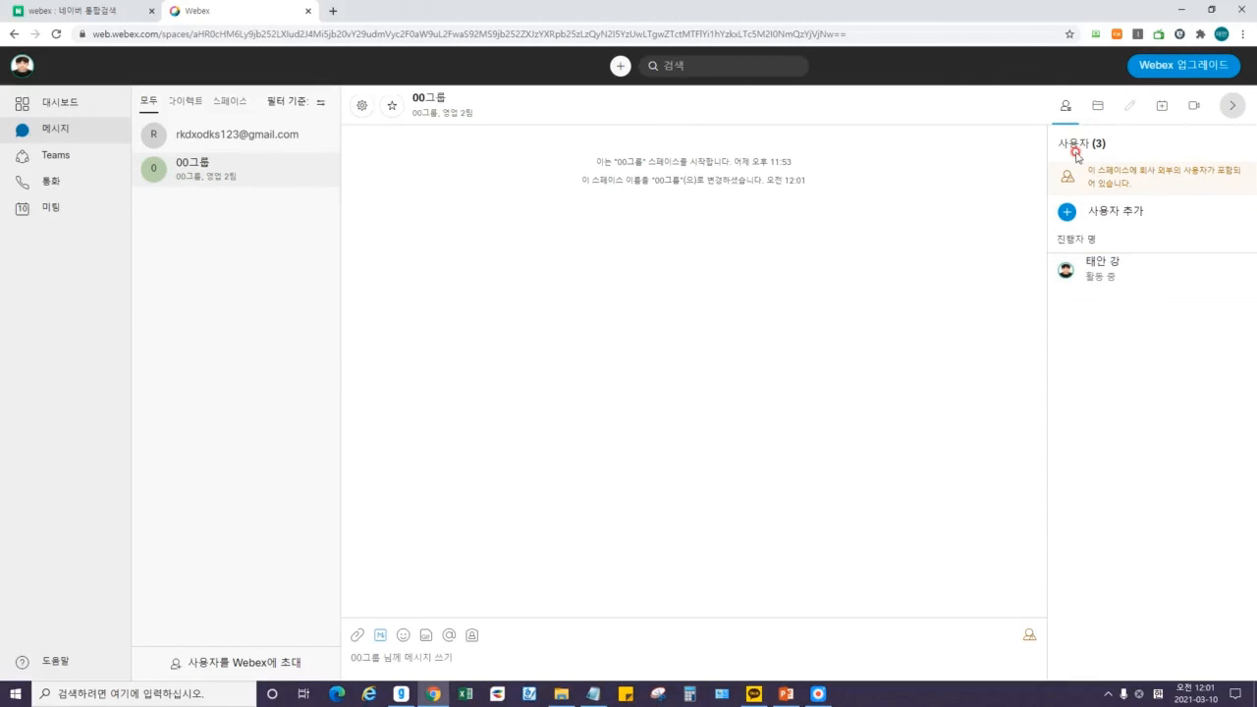
pyautogui.click(1102, 108)
pyautogui.click(1160, 110)
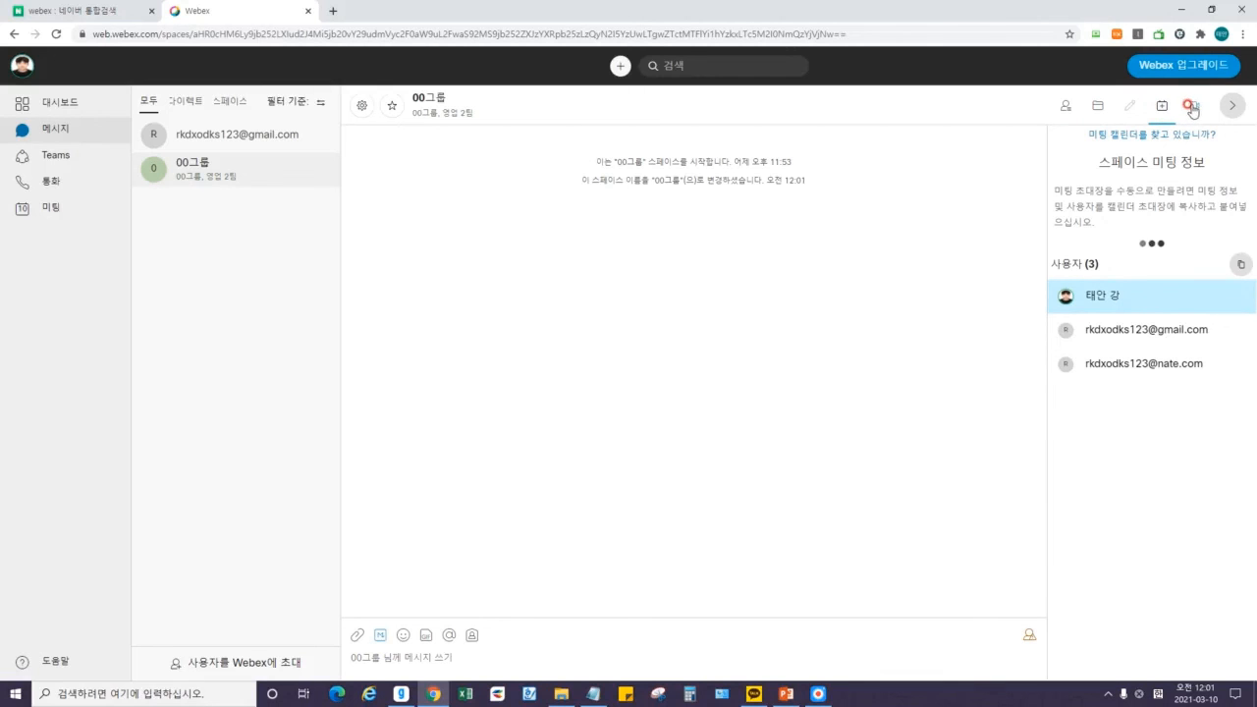
pyautogui.click(1066, 108)
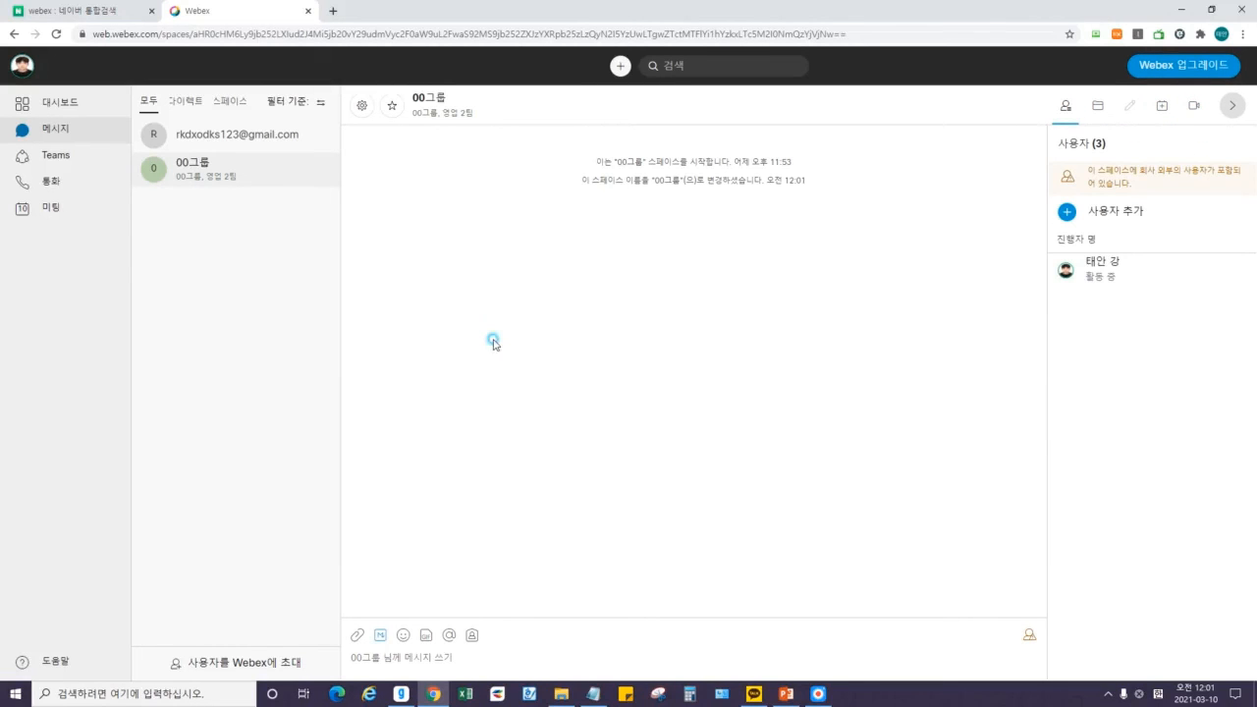
pyautogui.click(1232, 105)
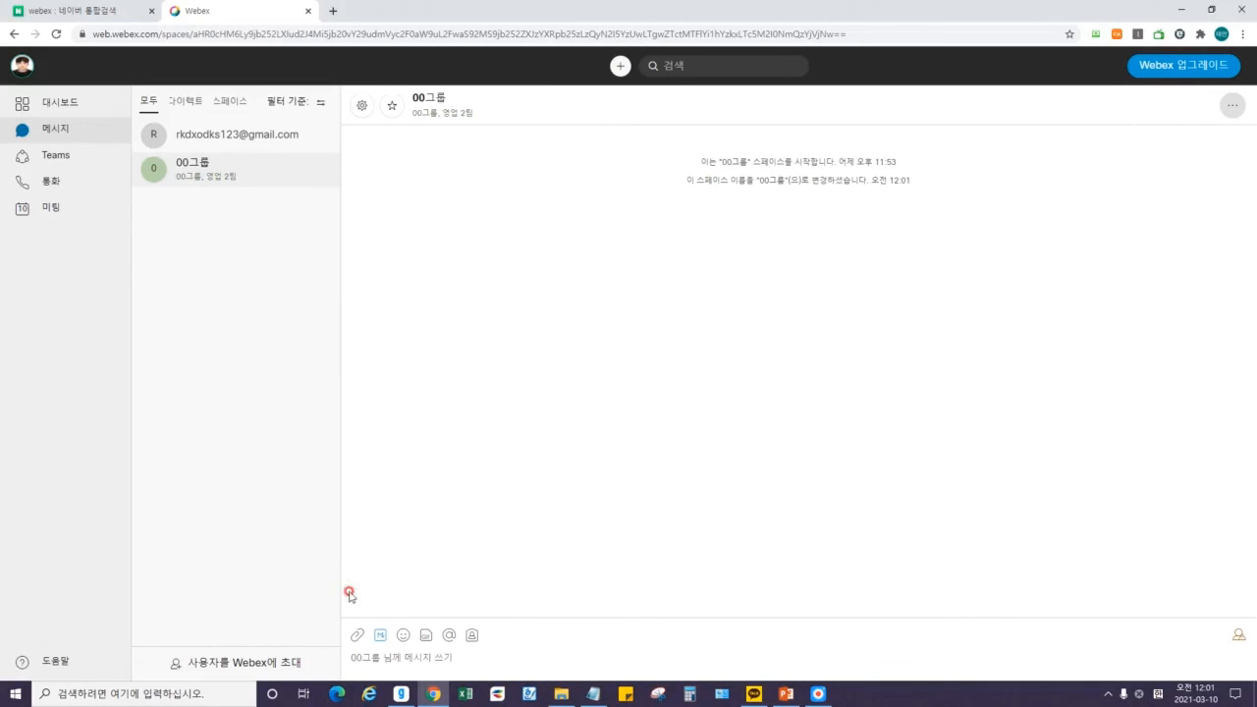
# Send the greeting 안녕하세요! in the 00그룹 space.
pyautogui.click(367, 645)
pyautogui.write('어니')
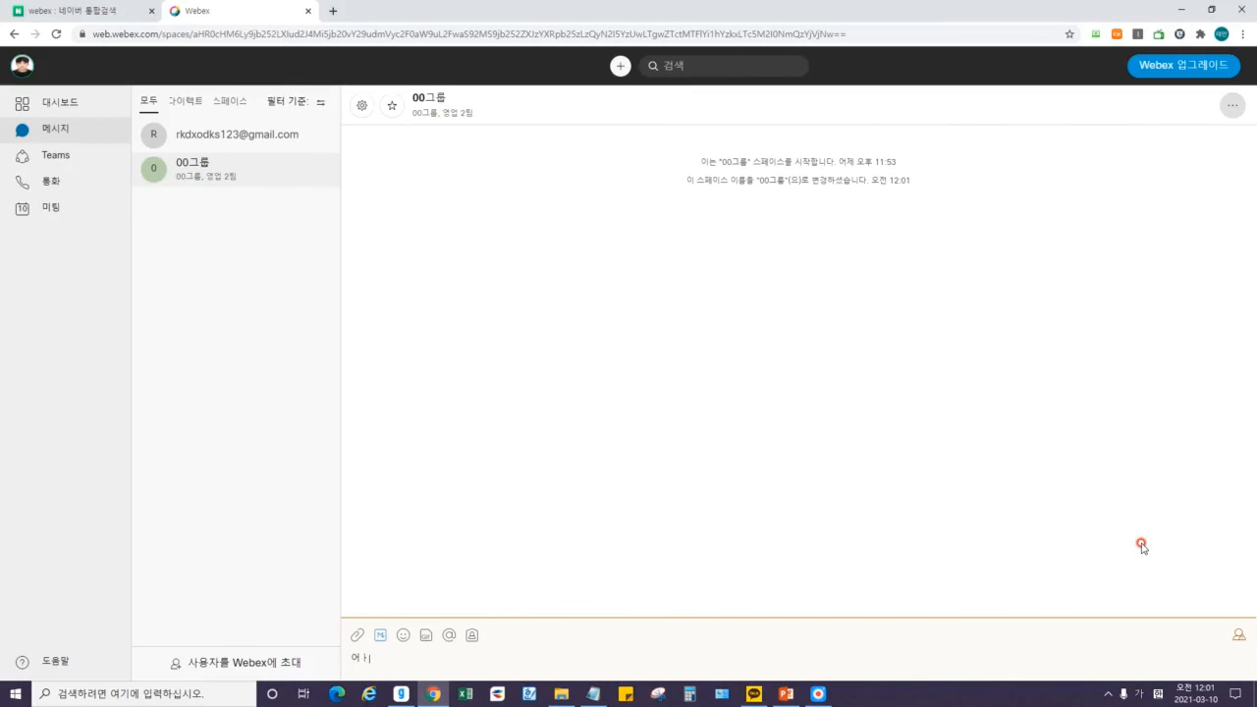
pyautogui.write('하세요!')
pyautogui.press('Return')
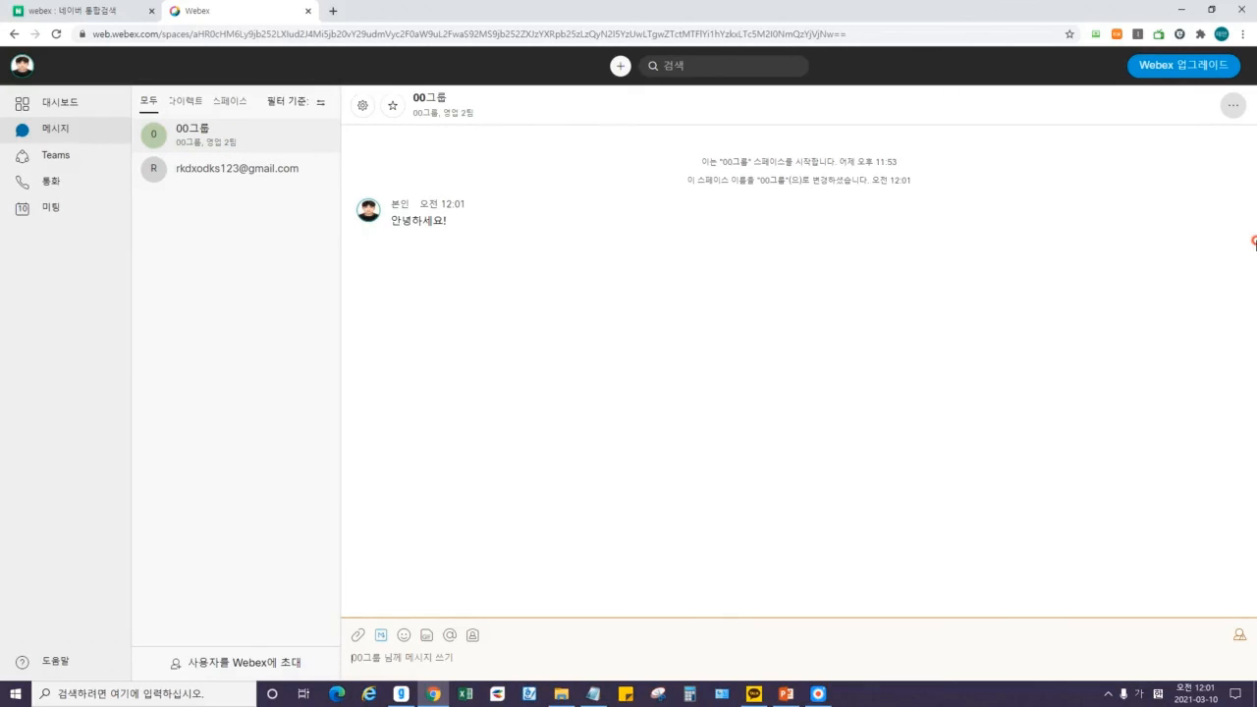
# Attach a screenshot image file and send it to the space.
pyautogui.moveTo(1235, 207)
pyautogui.click(358, 633)
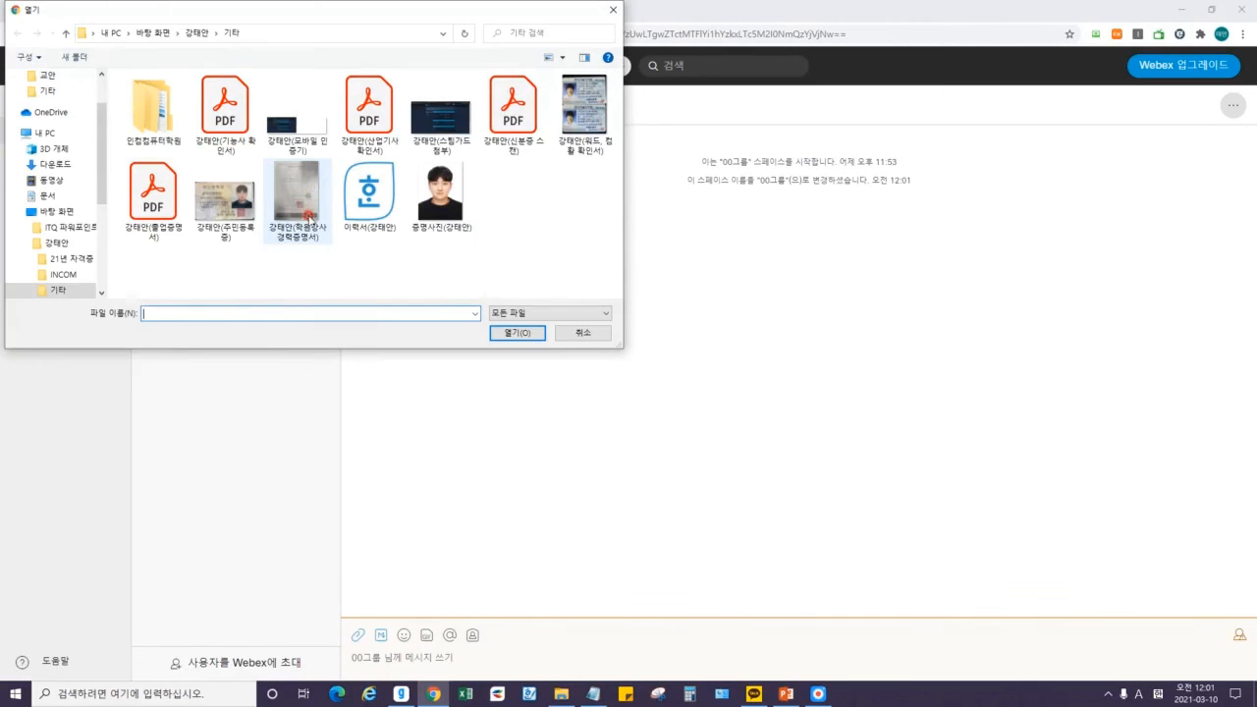
pyautogui.doubleClick(284, 150)
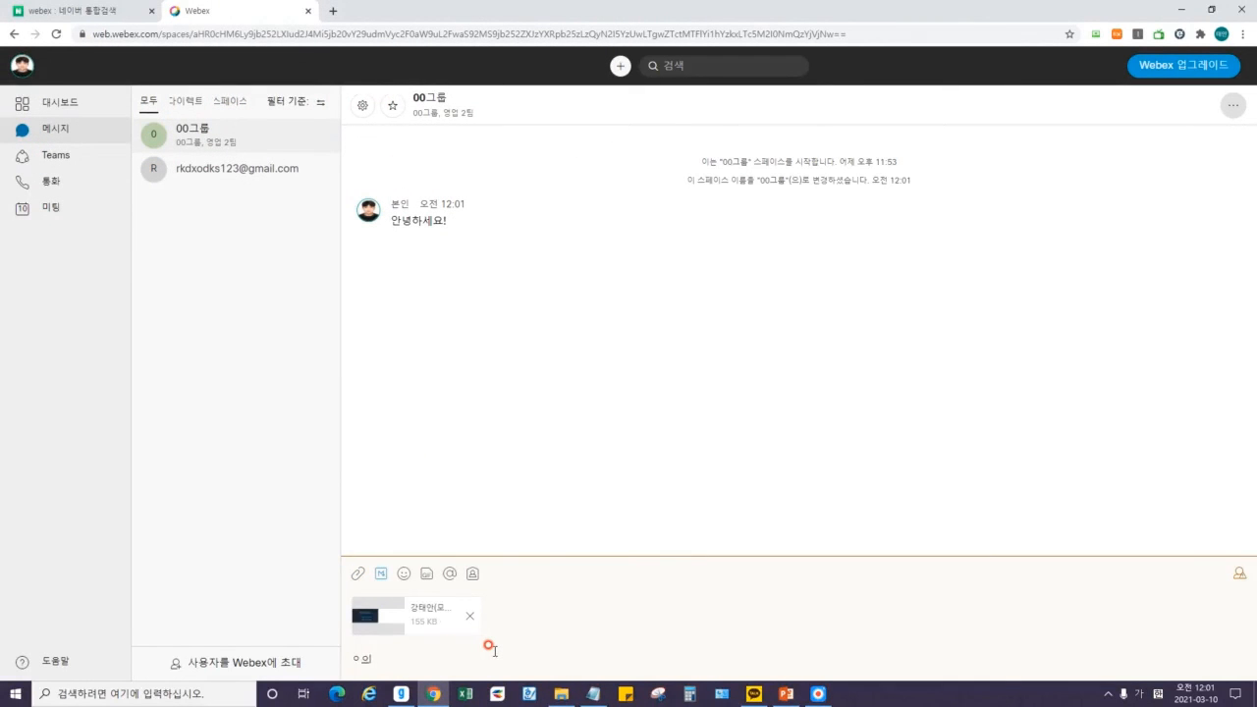
pyautogui.press('Return')
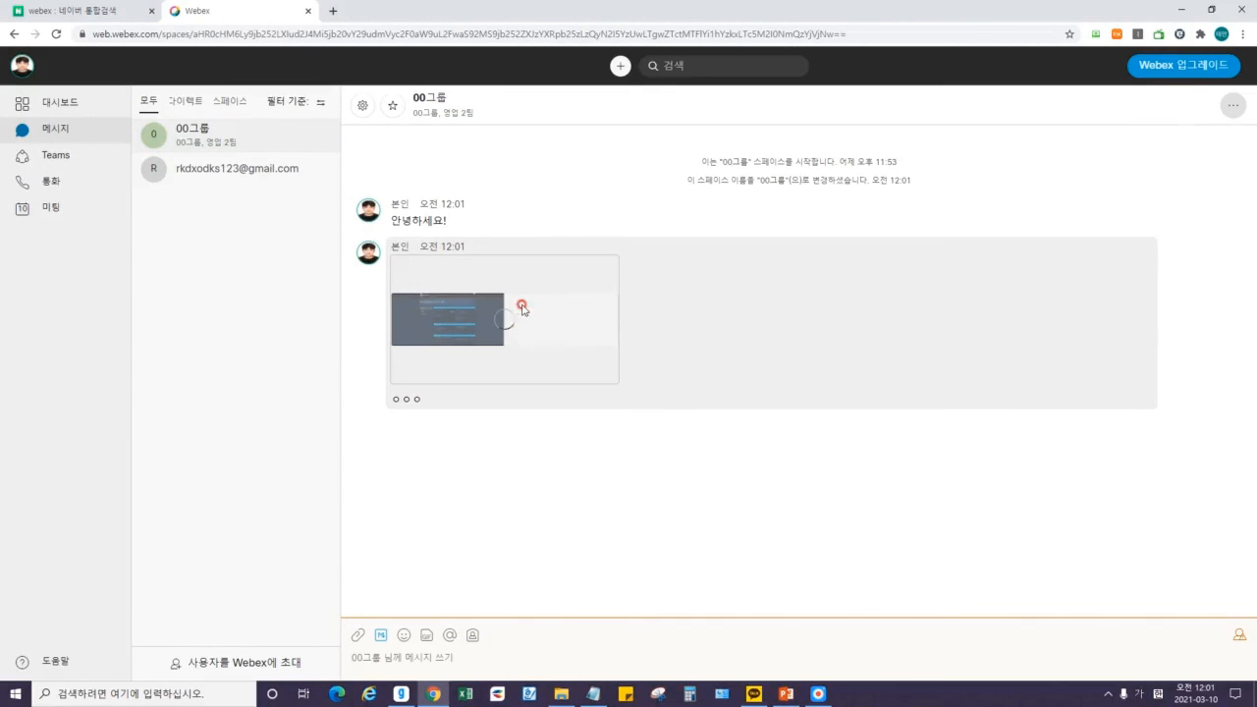
pyautogui.click(403, 636)
pyautogui.click(408, 575)
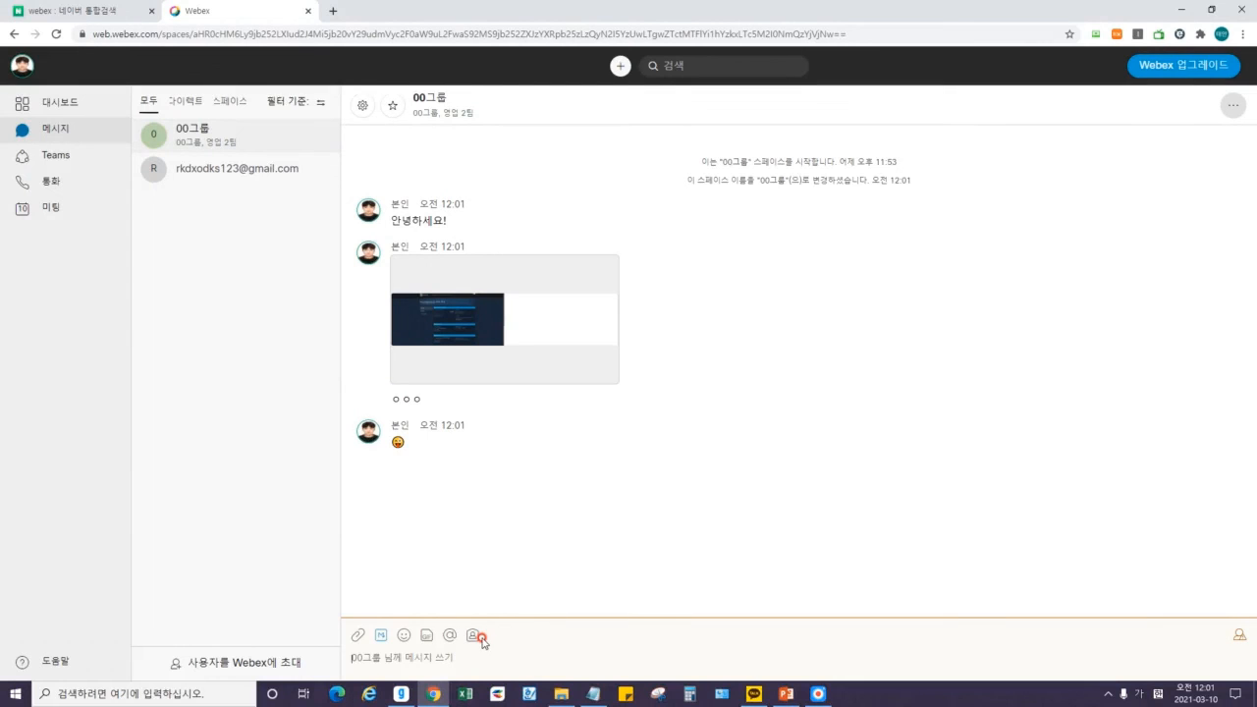
pyautogui.click(425, 636)
pyautogui.write('와우')
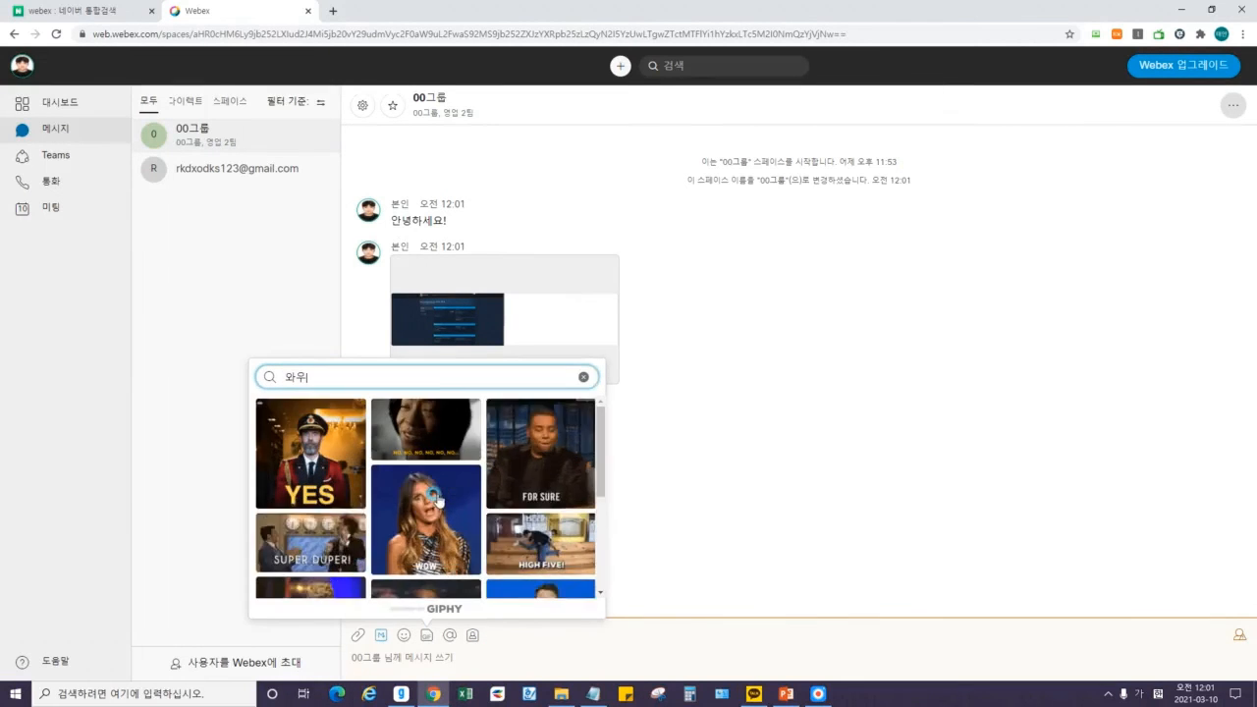
pyautogui.click(324, 477)
pyautogui.press('Return')
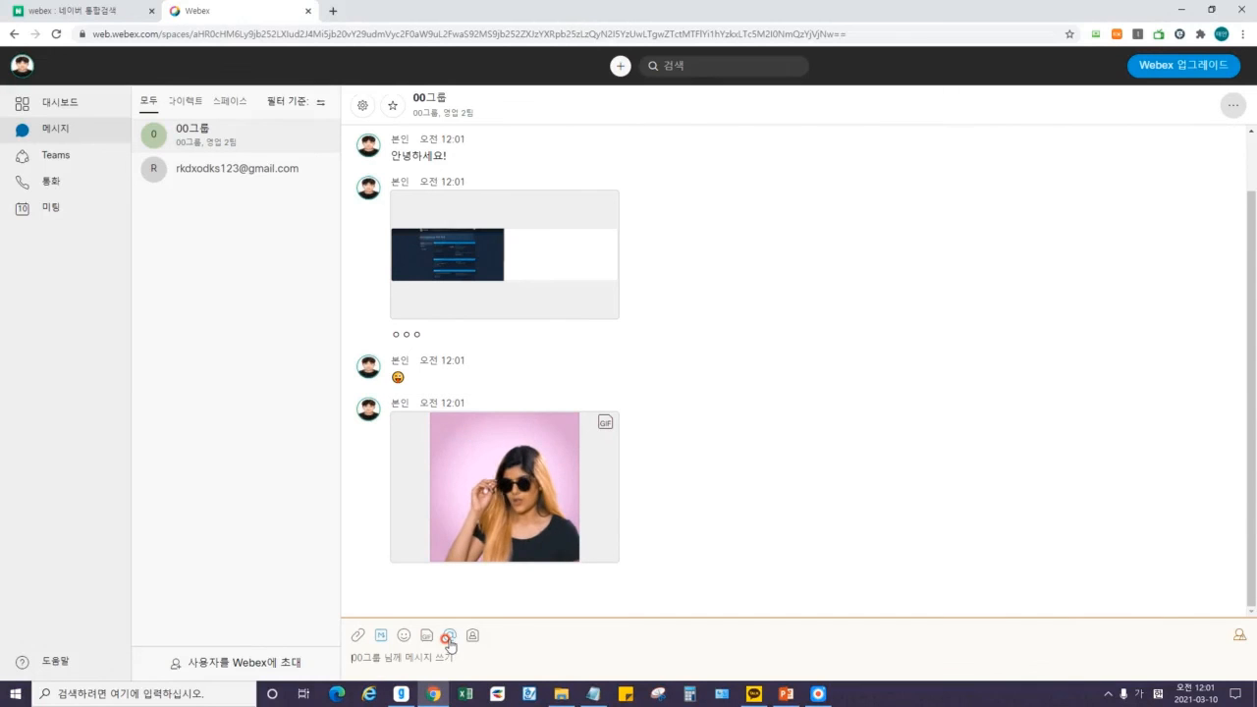
pyautogui.click(448, 637)
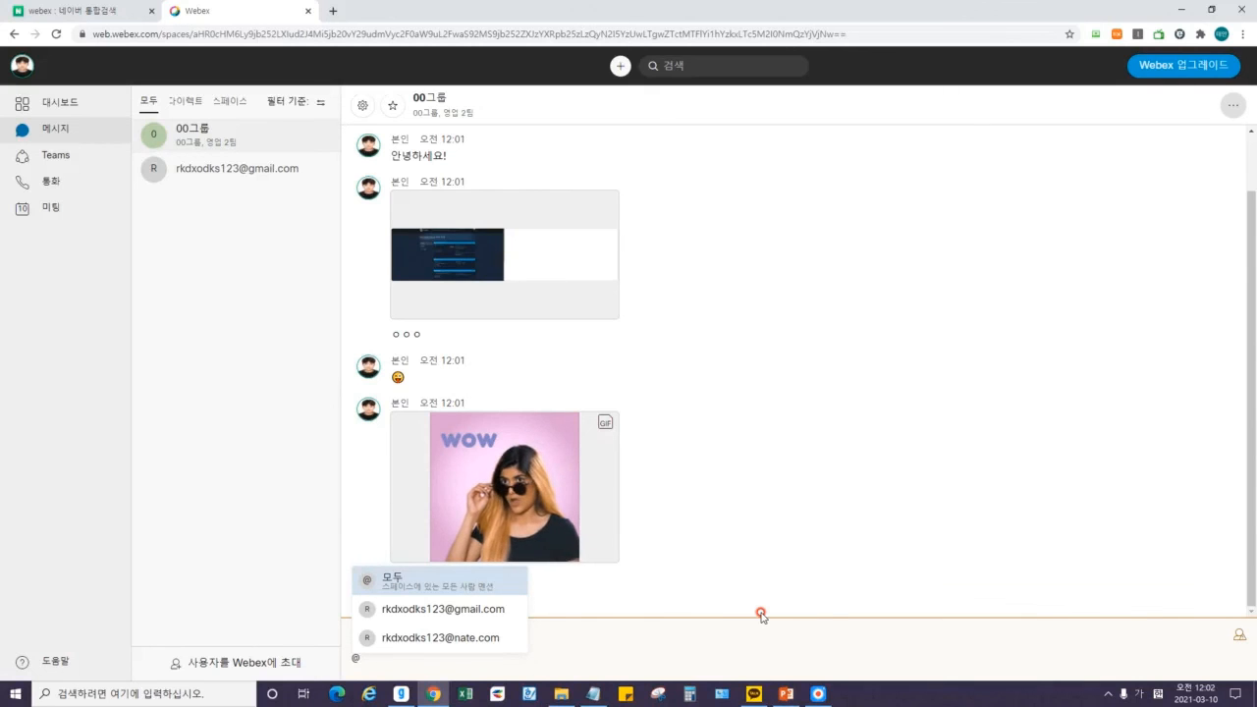
# Mention the second listed member and send the message OO야! 이것 좀 해주렴!
pyautogui.press('Down')
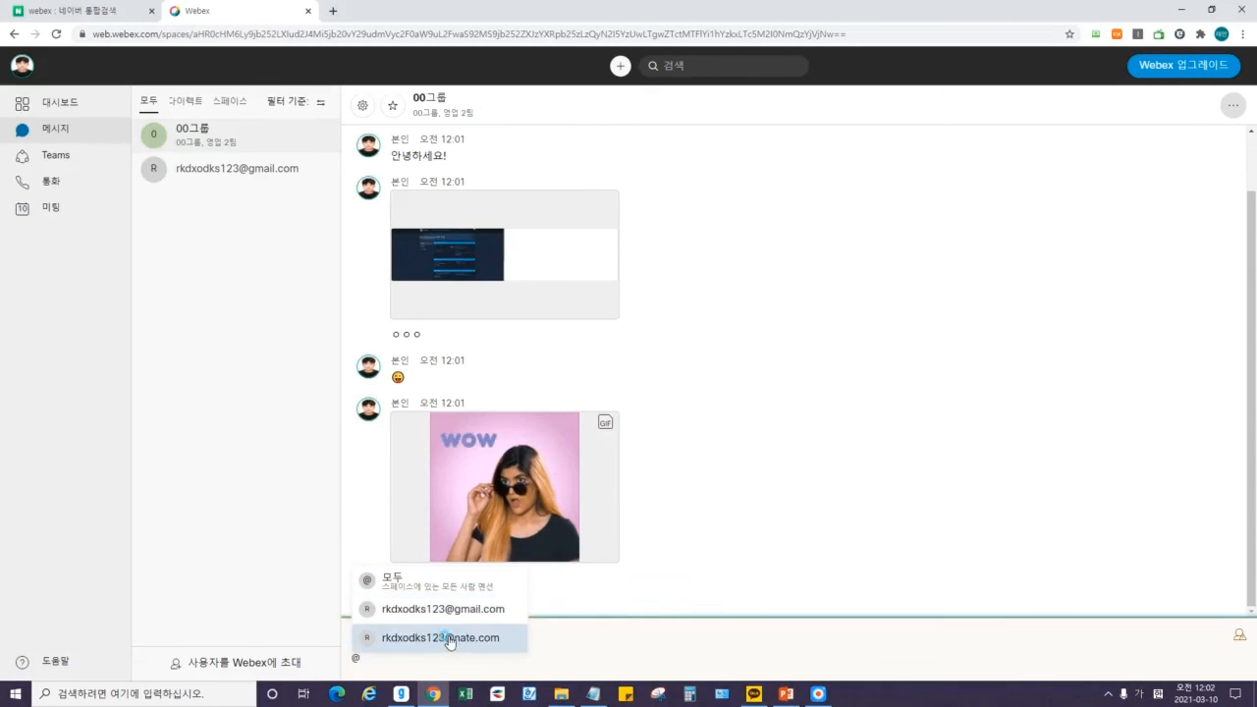
pyautogui.click(441, 638)
pyautogui.press('Return')
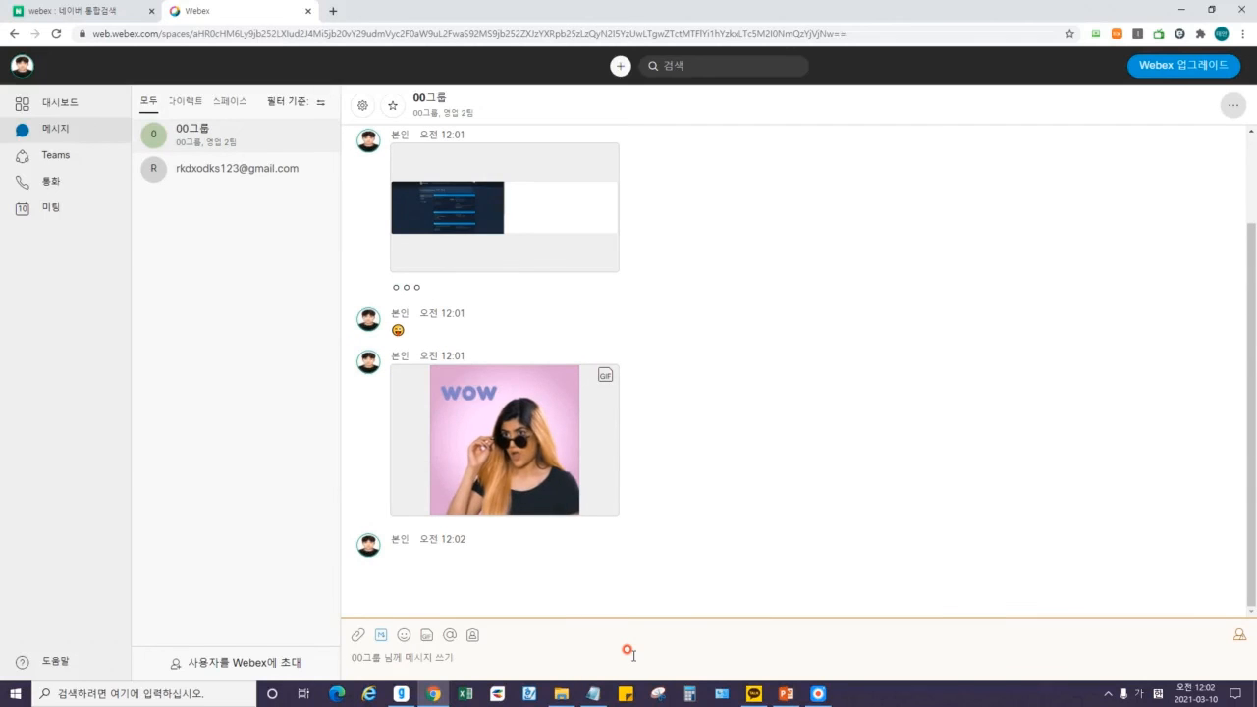
pyautogui.click(443, 566)
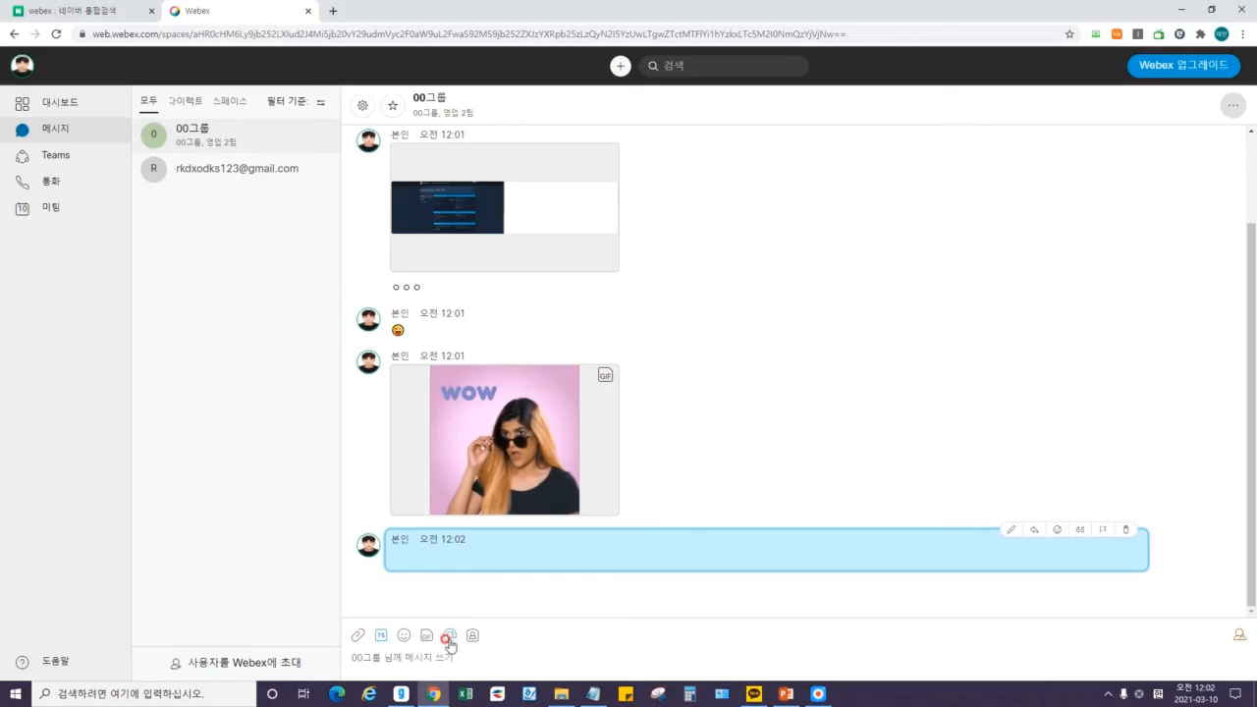
pyautogui.click(454, 656)
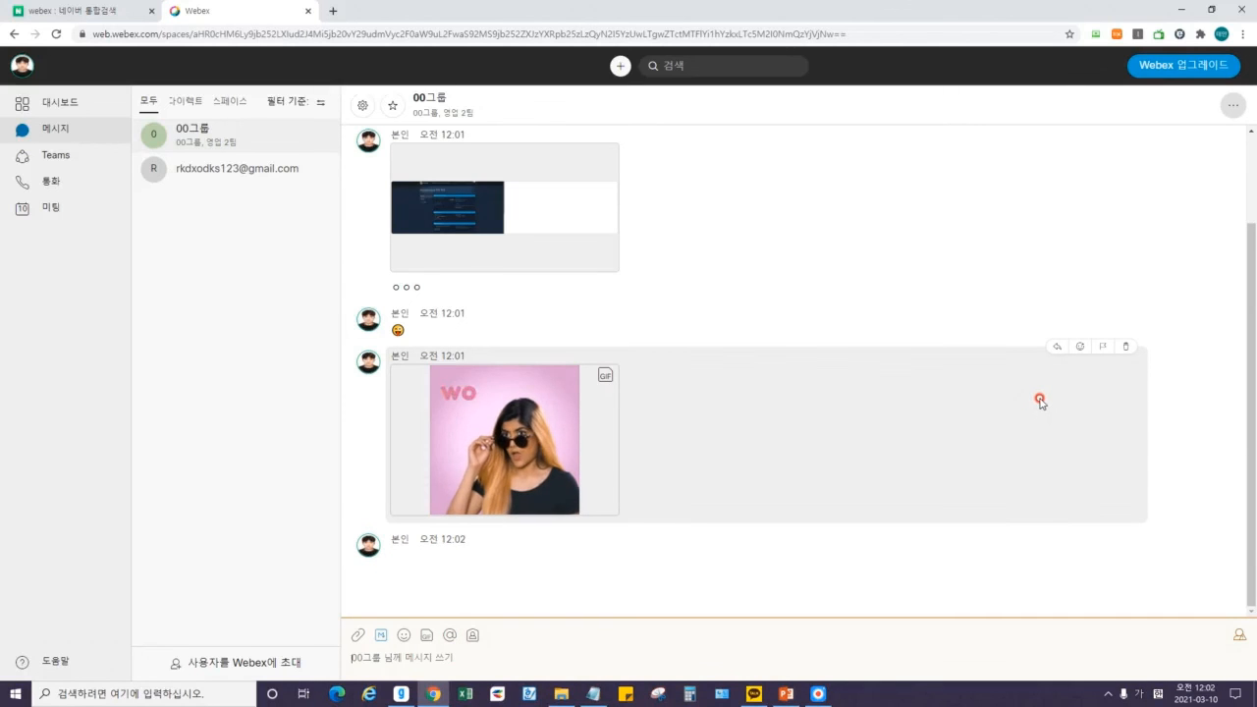
pyautogui.write('ㅇㅇ')
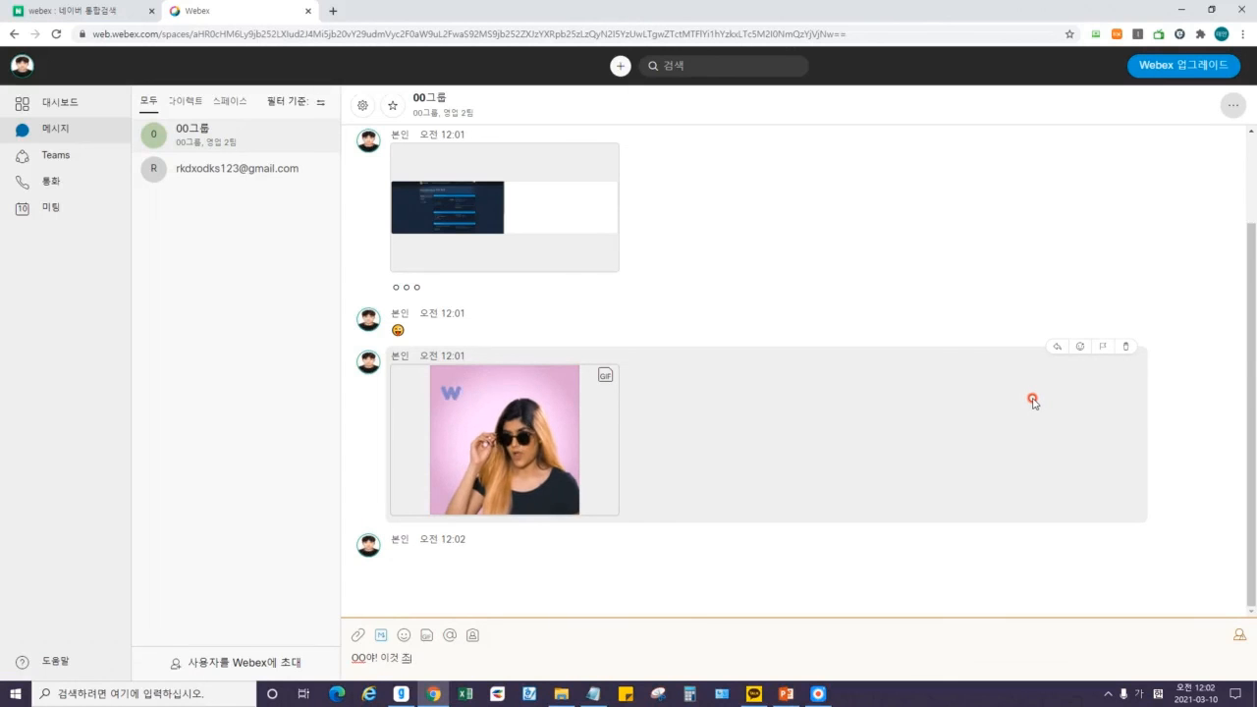
pyautogui.press('Return')
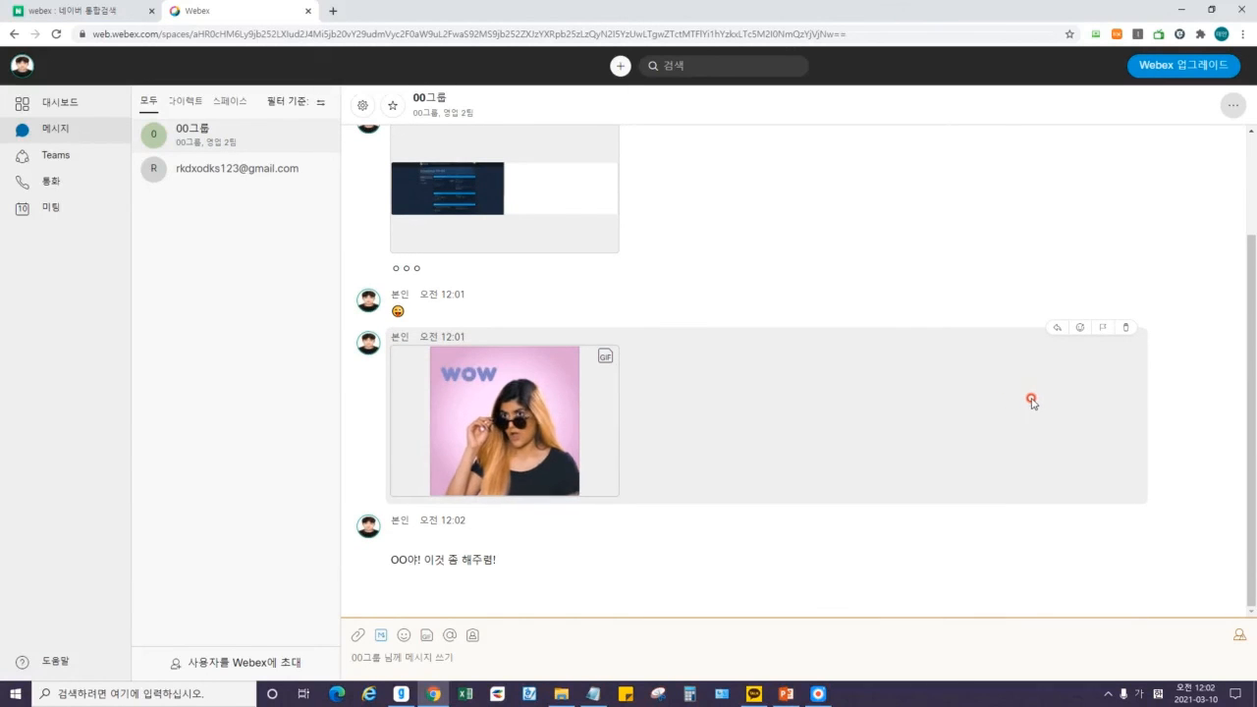
# Paste the personal meeting room link and send it to the space.
pyautogui.click(472, 638)
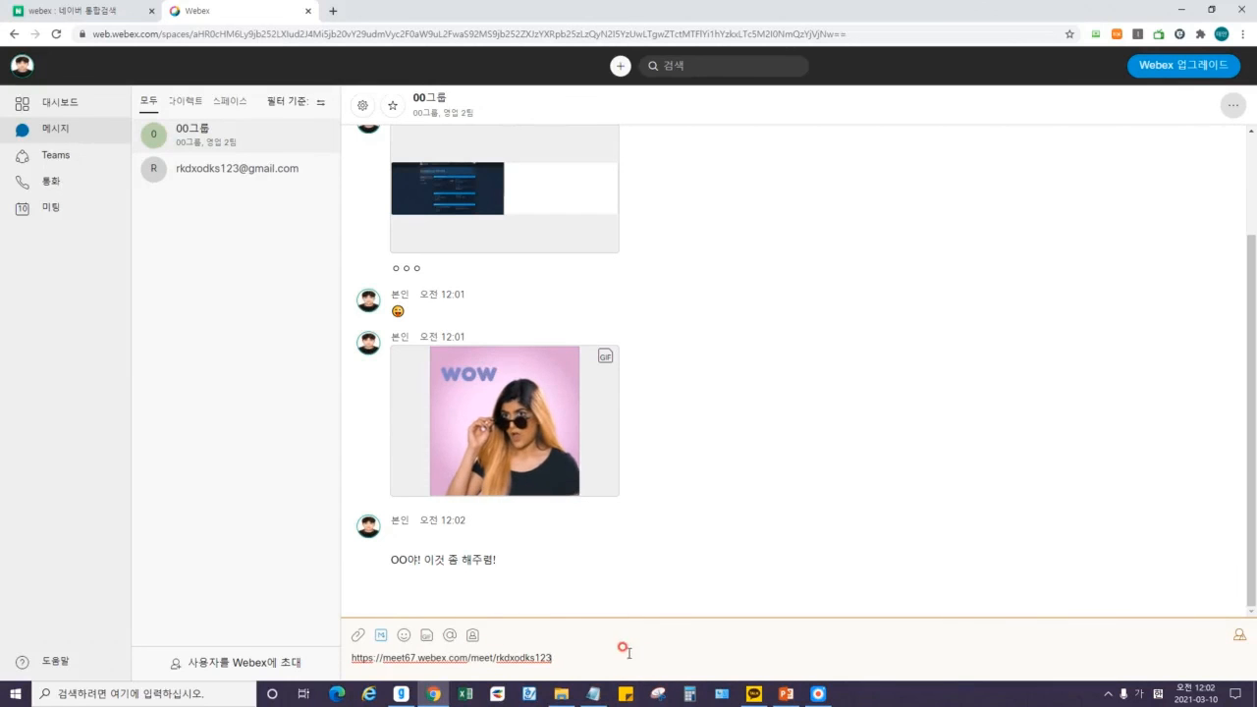
pyautogui.moveTo(558, 656); pyautogui.dragTo(357, 640)
pyautogui.click(718, 645)
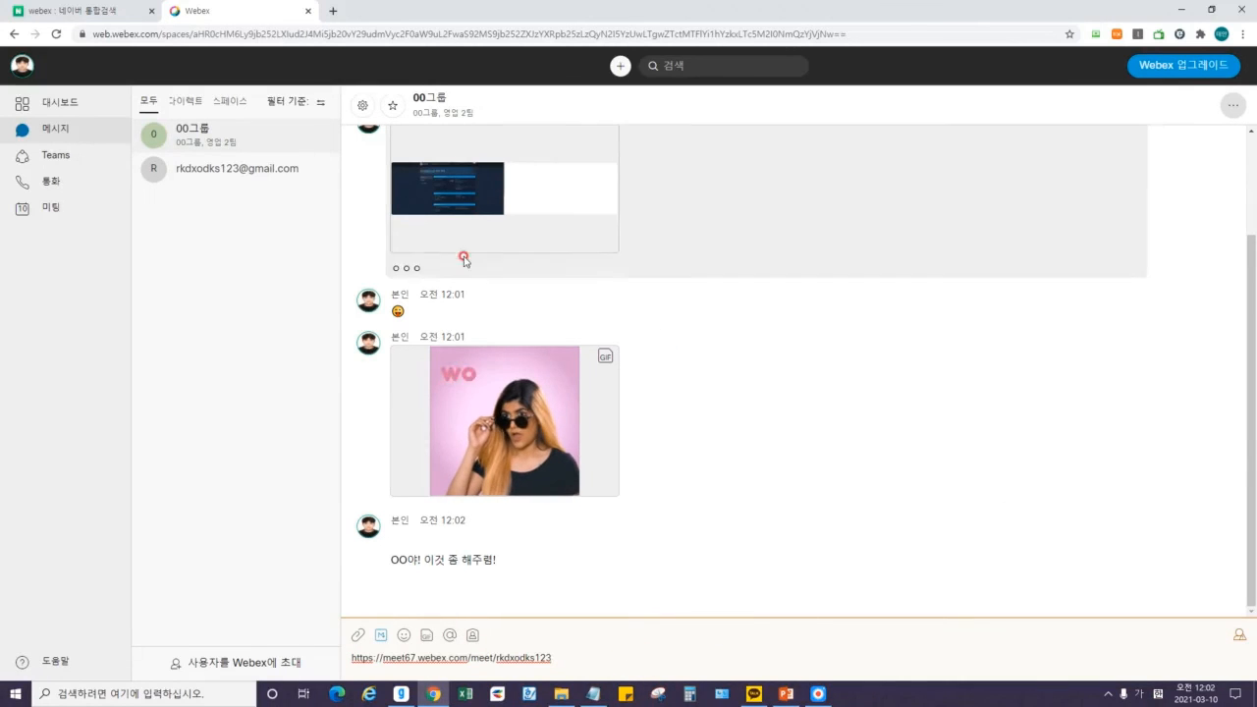
pyautogui.press('Return')
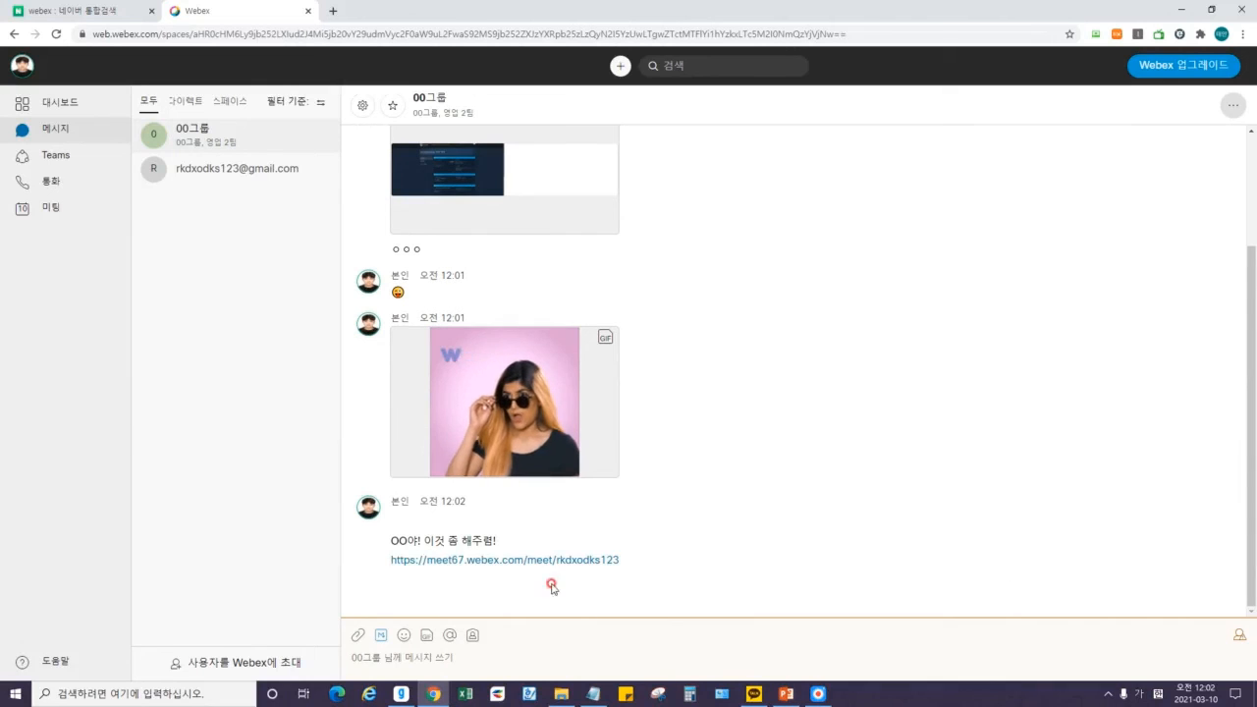
# Open the shared meeting link, close the meeting page, and return to the Webex dashboard.
pyautogui.click(528, 568)
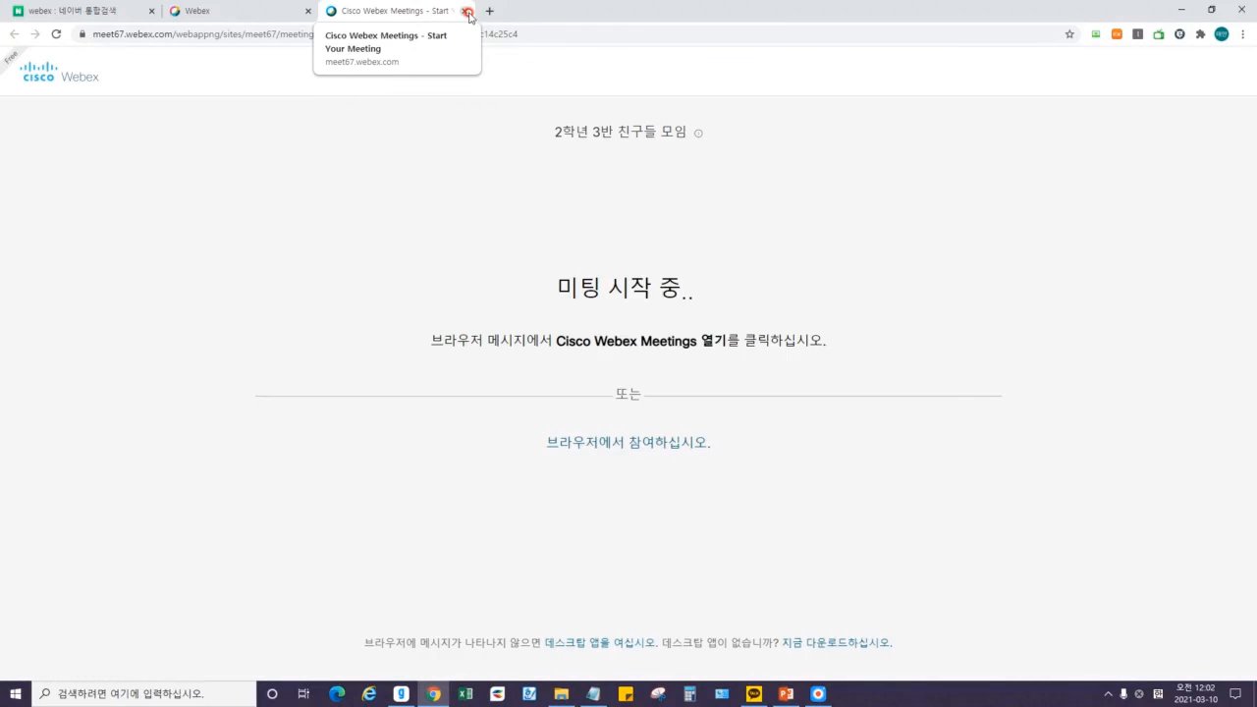
pyautogui.click(468, 11)
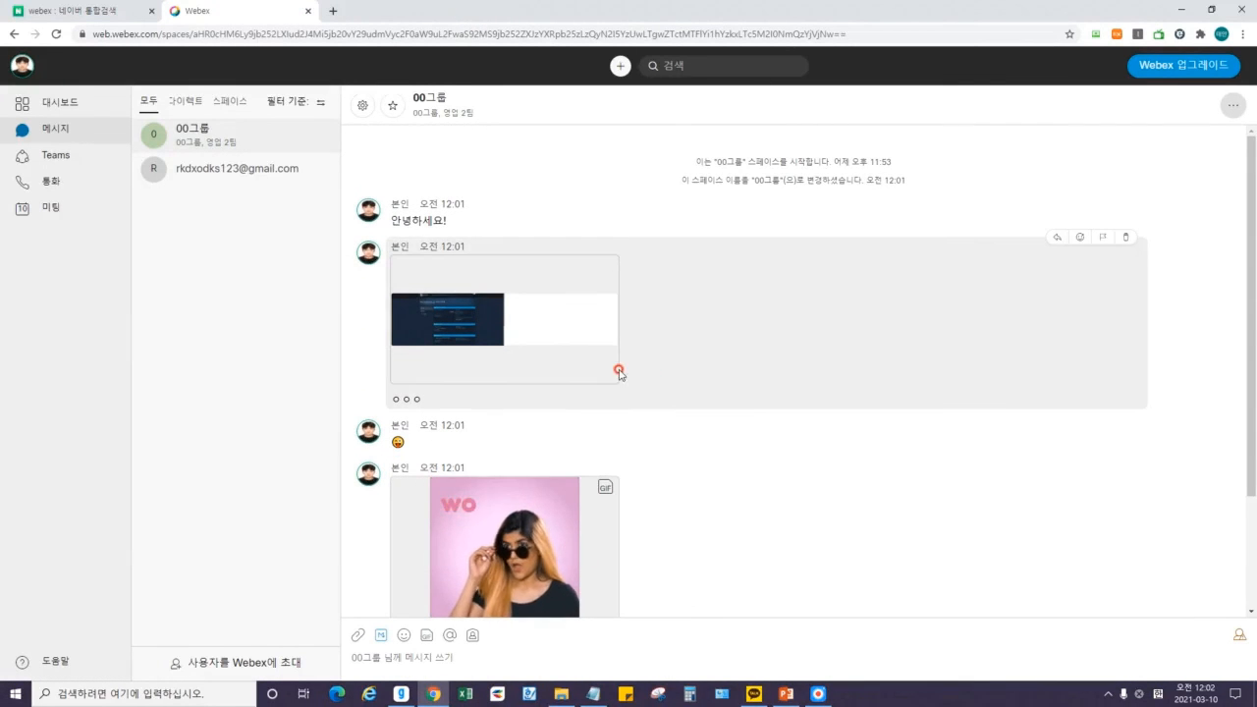
pyautogui.moveTo(612, 365)
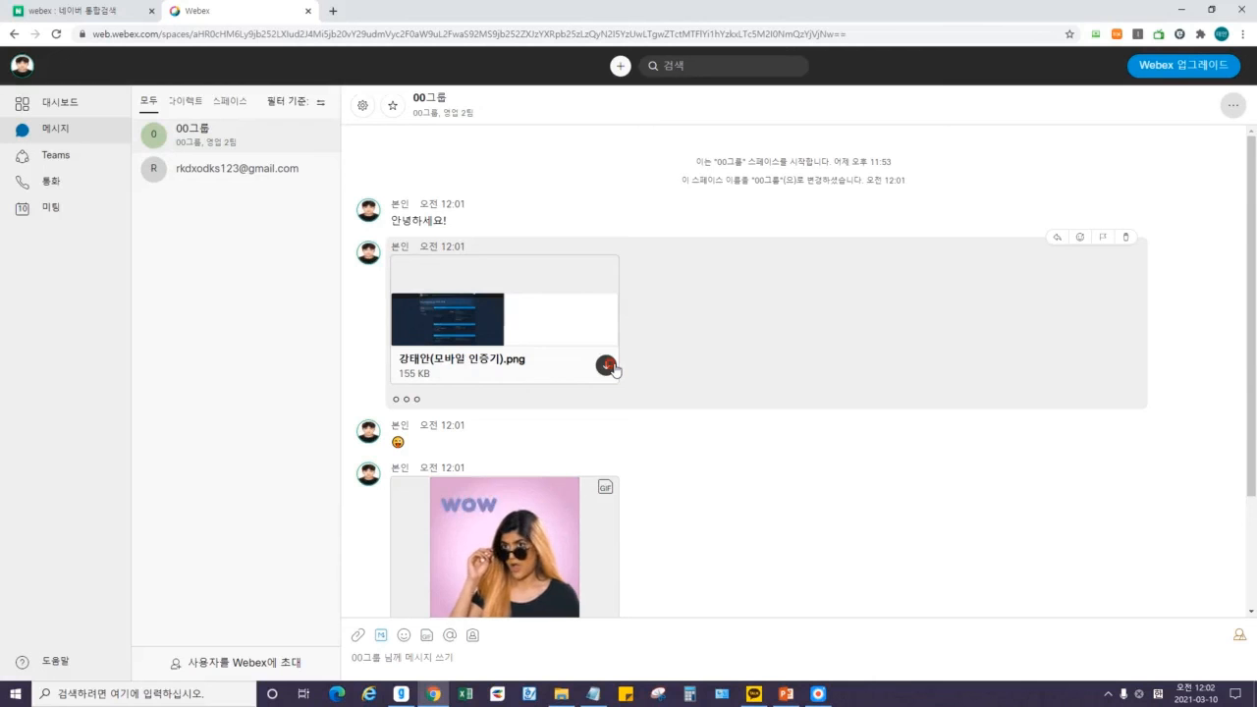
pyautogui.click(67, 99)
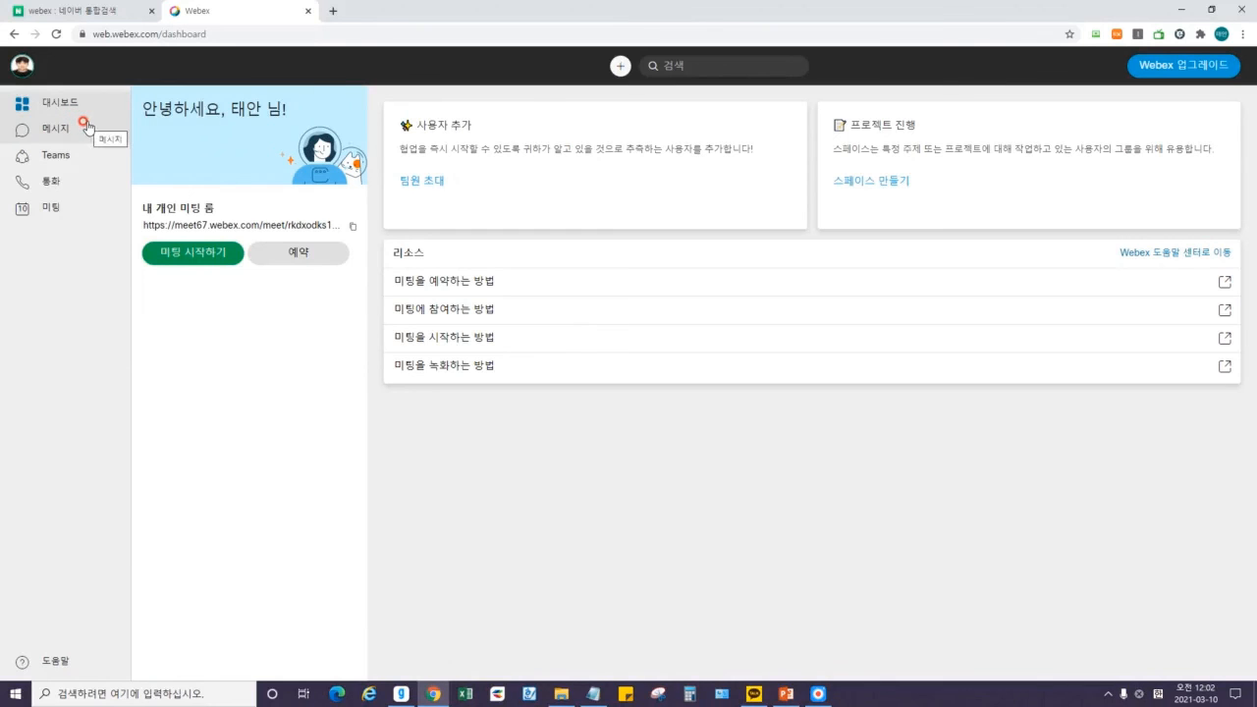
# Switch to PowerPoint and display slide 3, the '2강 종료' closing slide.
pyautogui.click(786, 693)
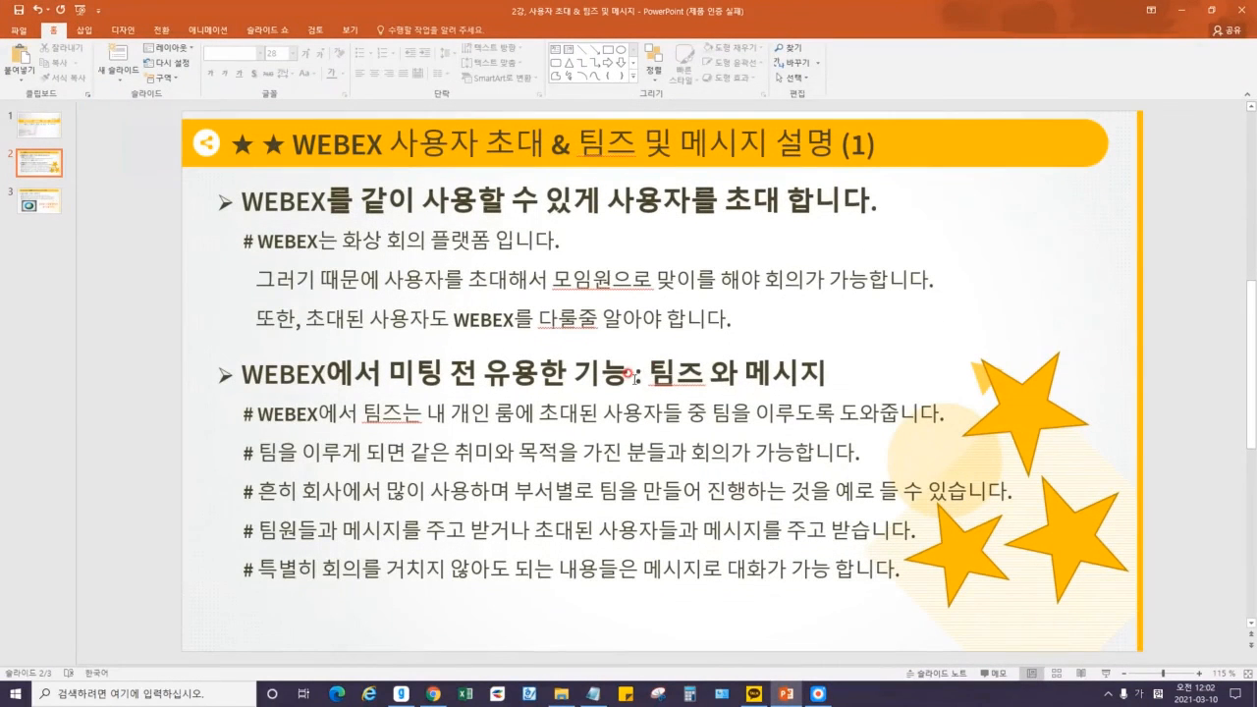
pyautogui.moveTo(638, 371); pyautogui.dragTo(854, 373)
pyautogui.press('Escape')
pyautogui.press('Escape')
pyautogui.click(818, 693)
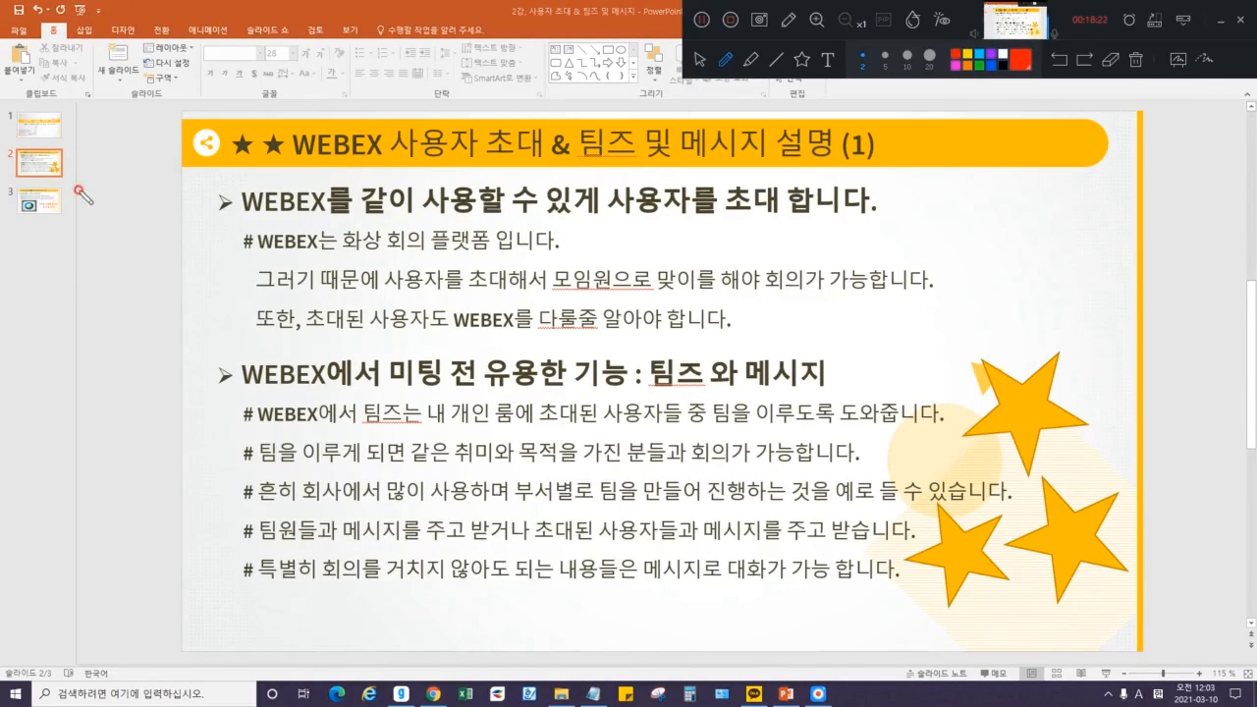
pyautogui.click(699, 59)
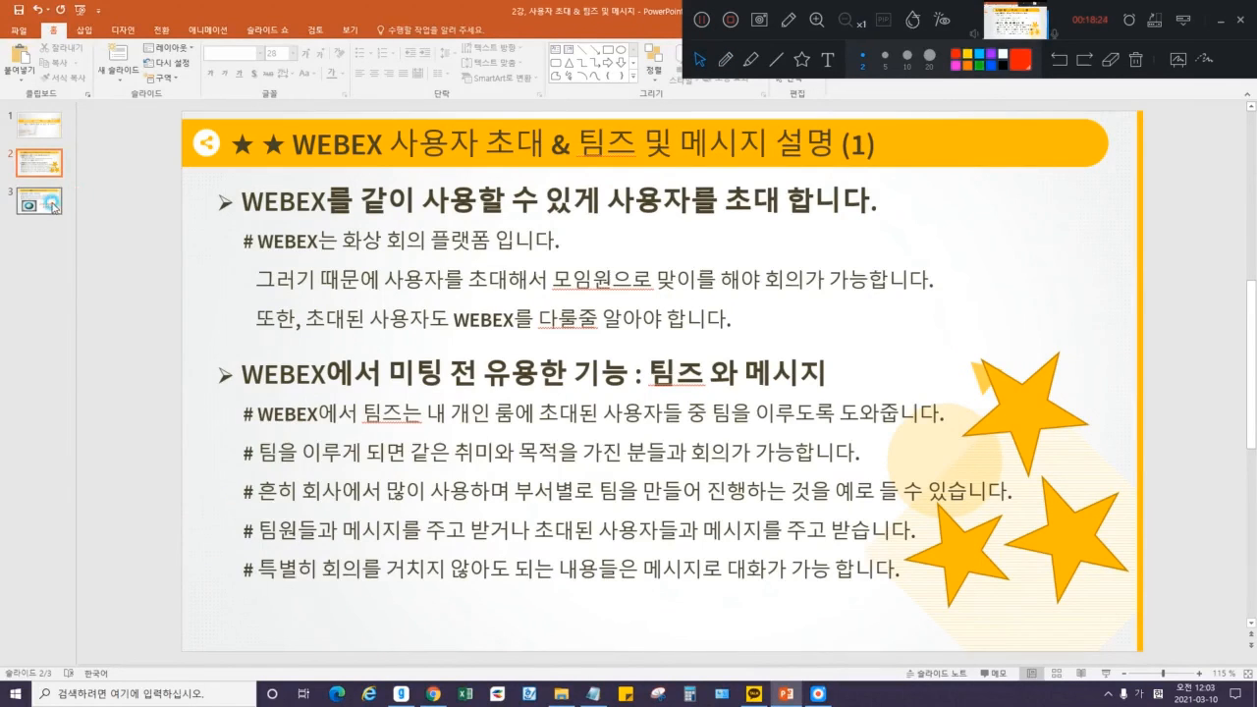
pyautogui.click(44, 203)
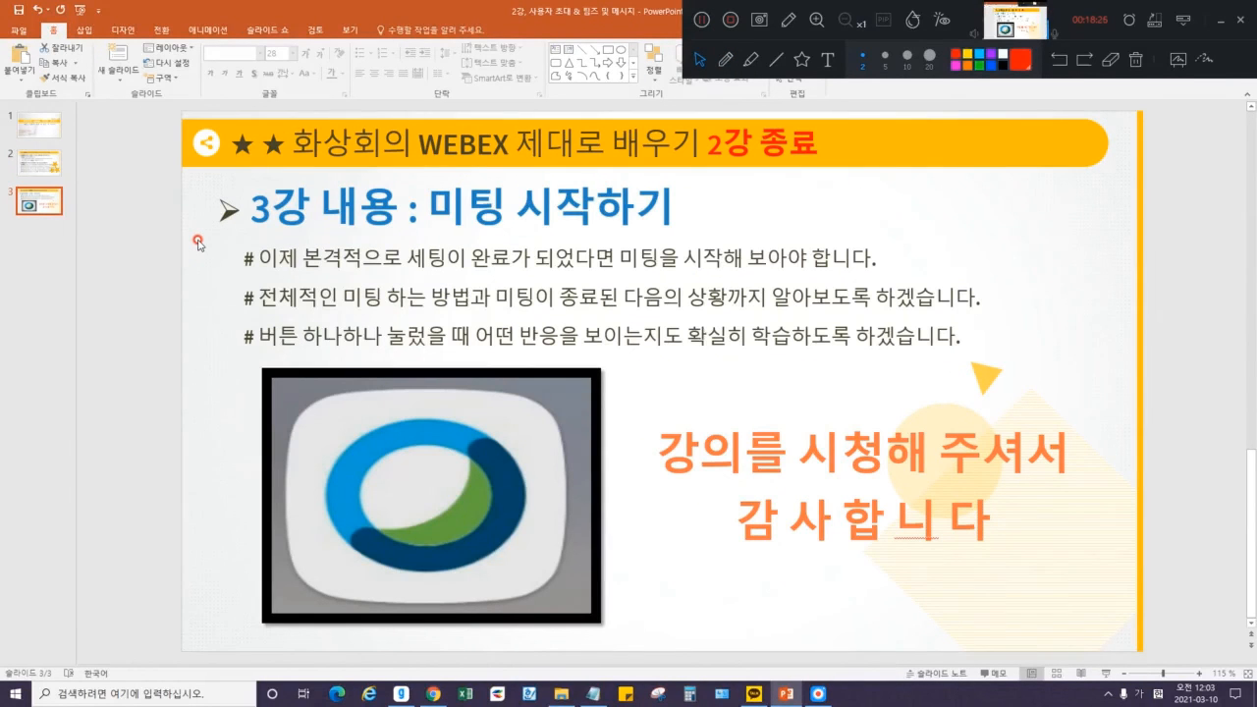